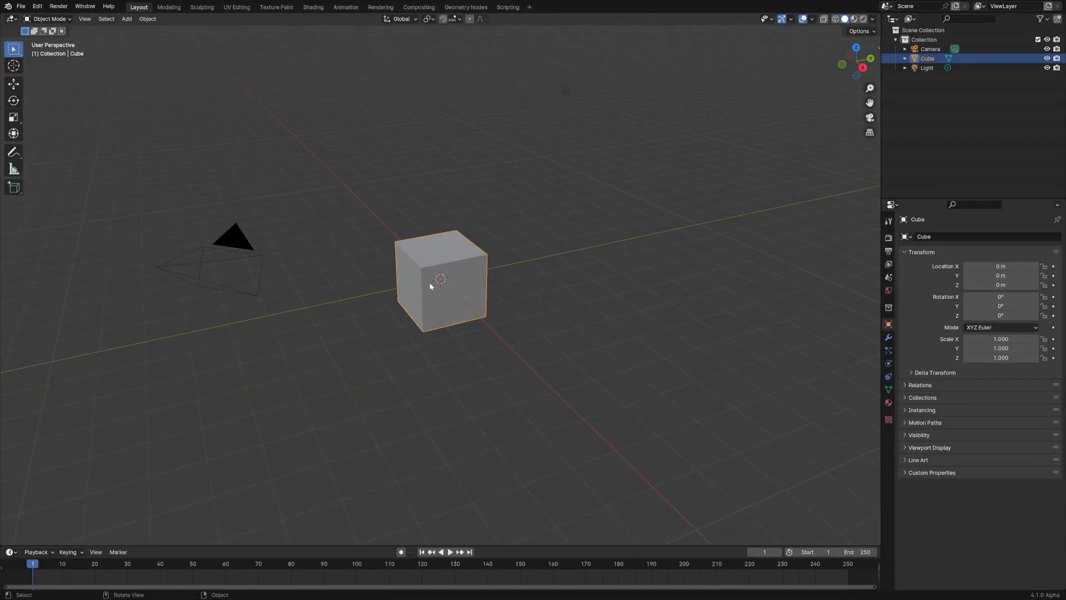
Step: Delete the camera and the light from the scene, keeping only the cube
key("ctrl+i")
key("x")
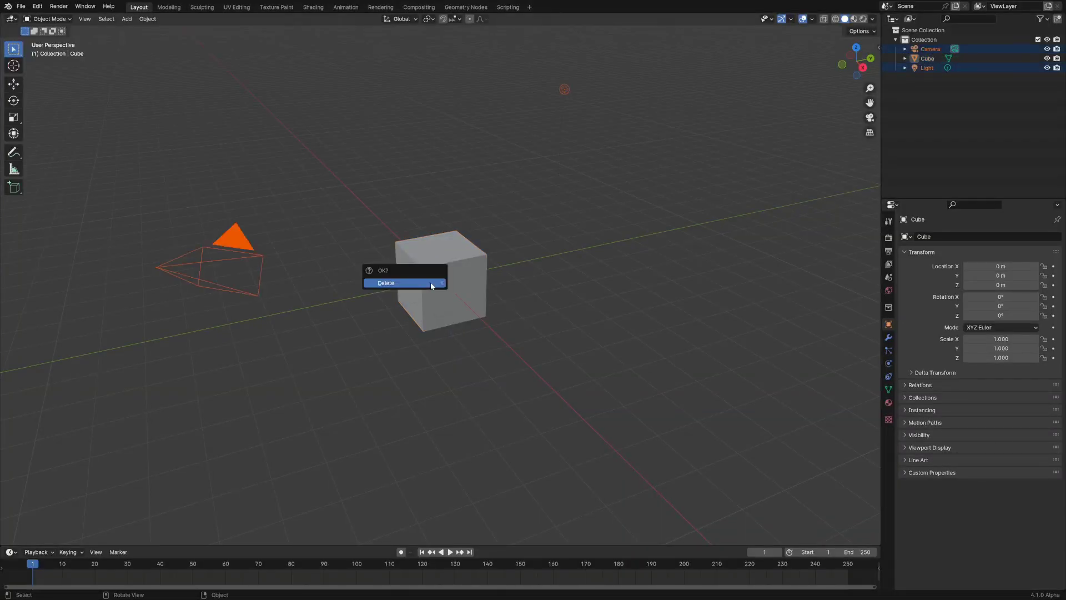
left_click(431, 286)
Step: Set up a Geometry Node Editor beside the 3D viewport and create a new geometry node group on the cube
left_click_drag(878, 17, 428, 22)
left_click(441, 19)
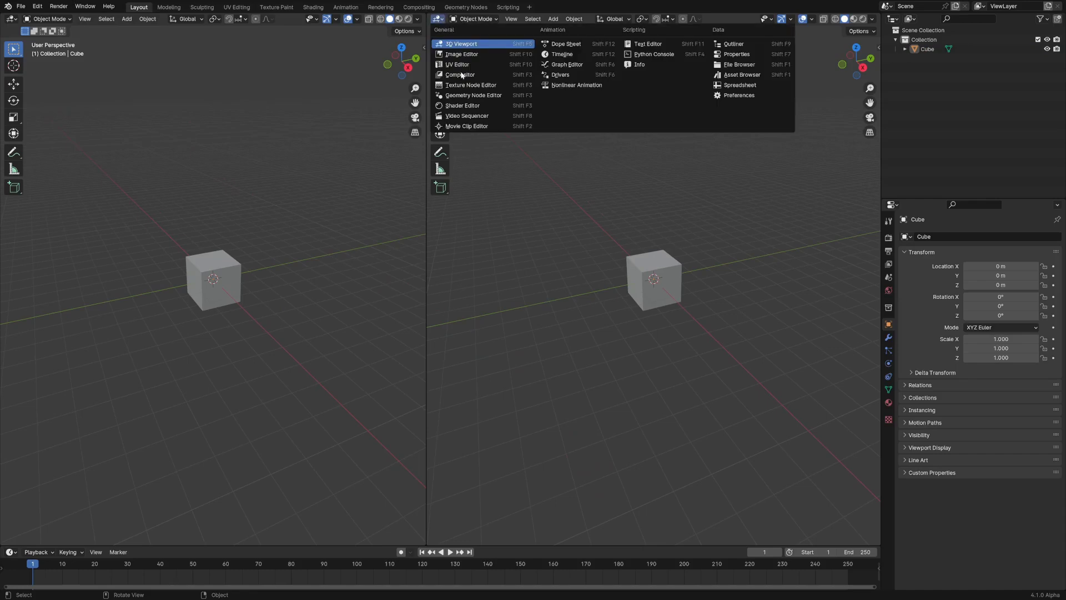
left_click(461, 95)
left_click(642, 20)
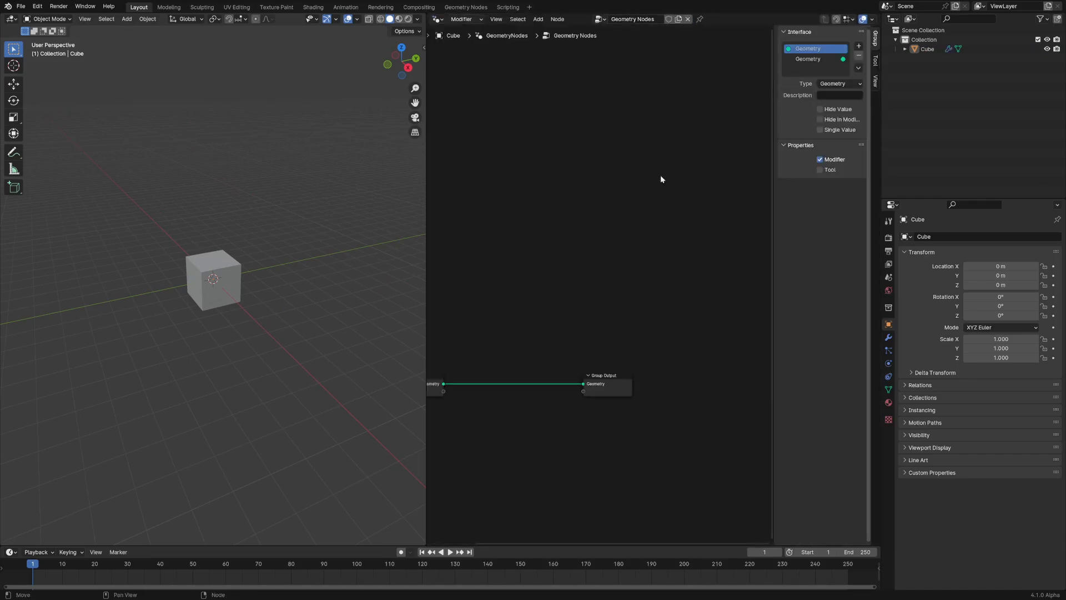
key("Home")
key("n")
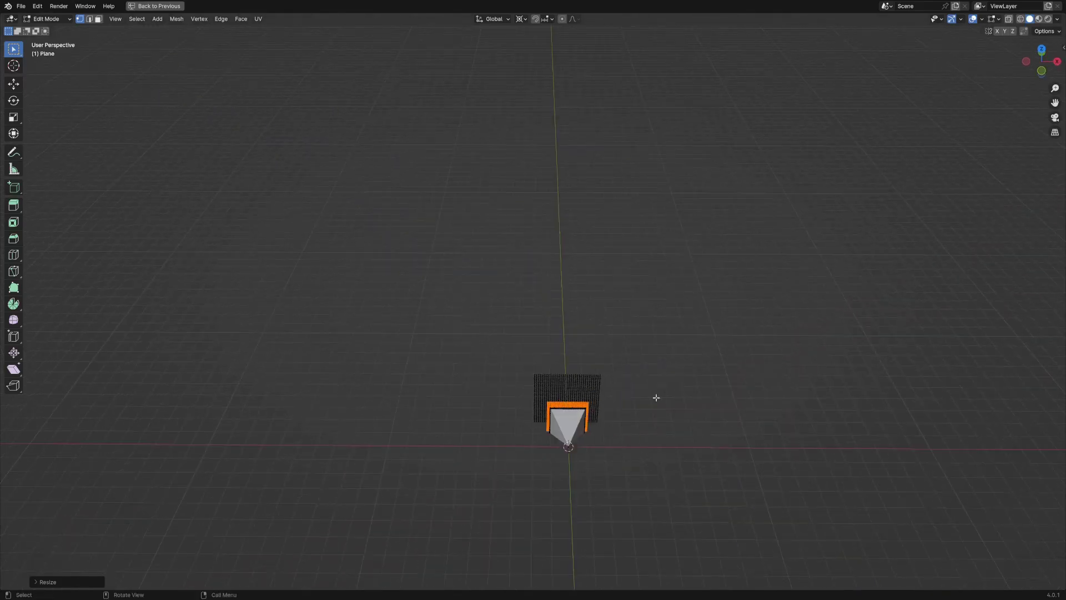
Step: Scale the selected vertices of the plane outward from the tip of the pyramid in the demo scene
key("KP_Decimal")
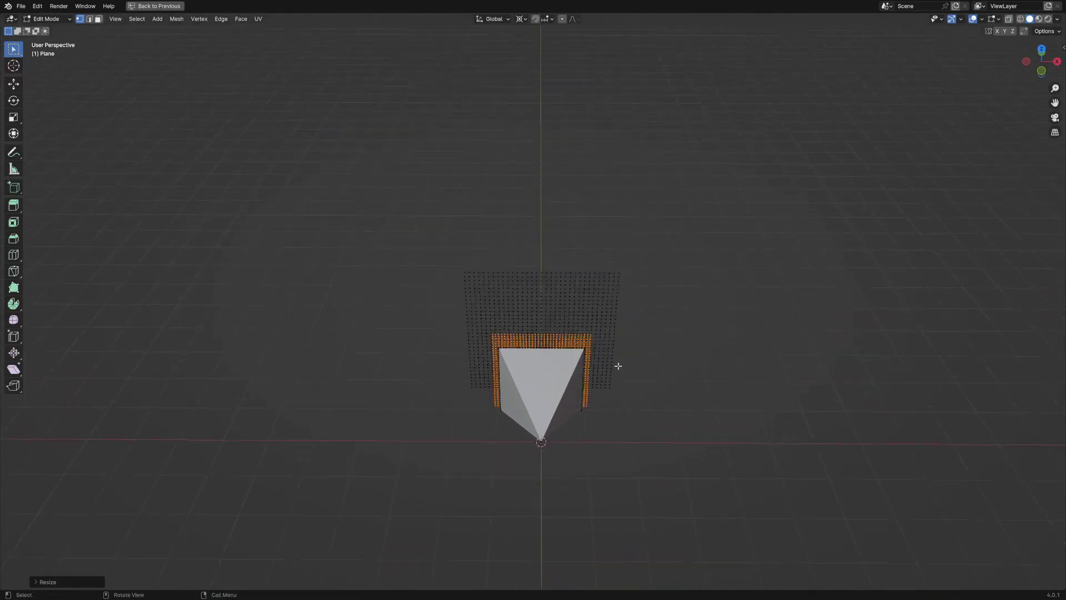
scroll(617, 405, "down", 8)
middle_click_drag(617, 406, 602, 336)
key("s")
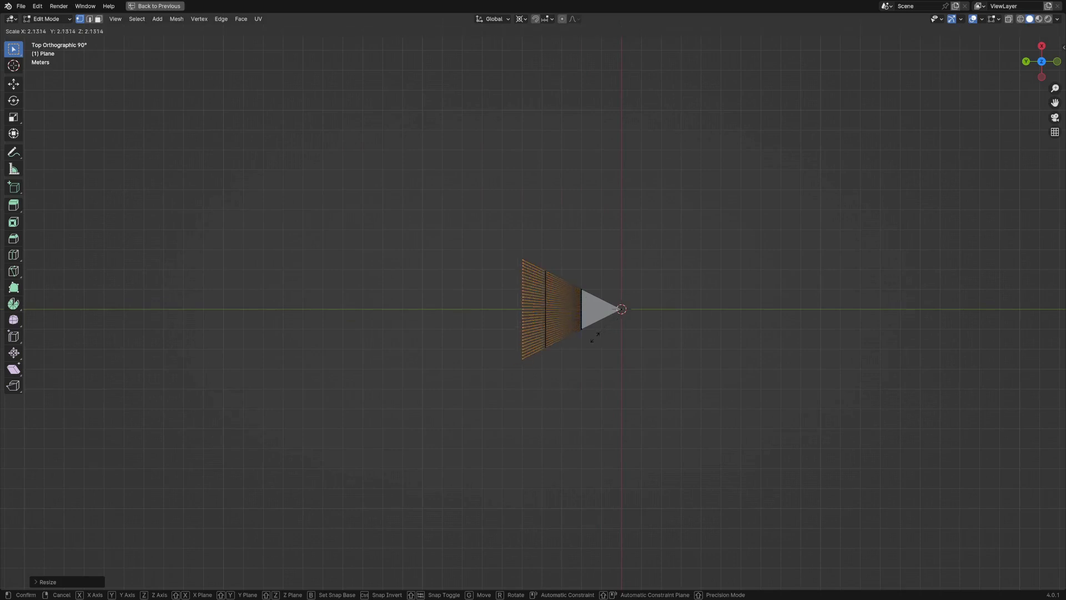
left_click(488, 393)
middle_click_drag(537, 421, 494, 333)
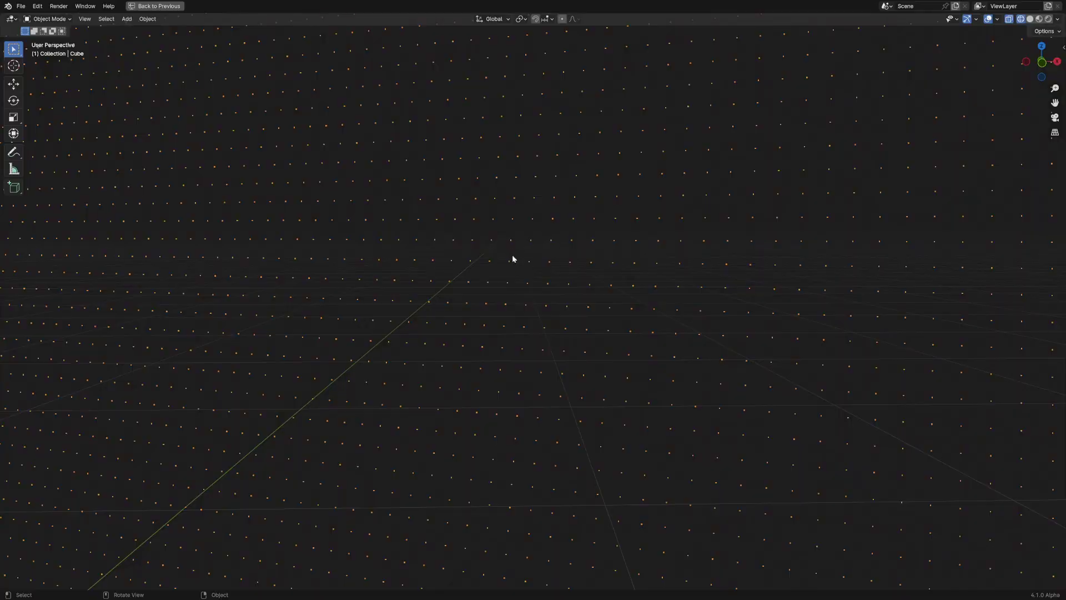
Step: Play the animation in the point-grid scene and examine how the points advance away from the camera
scroll(549, 264, "down", 15)
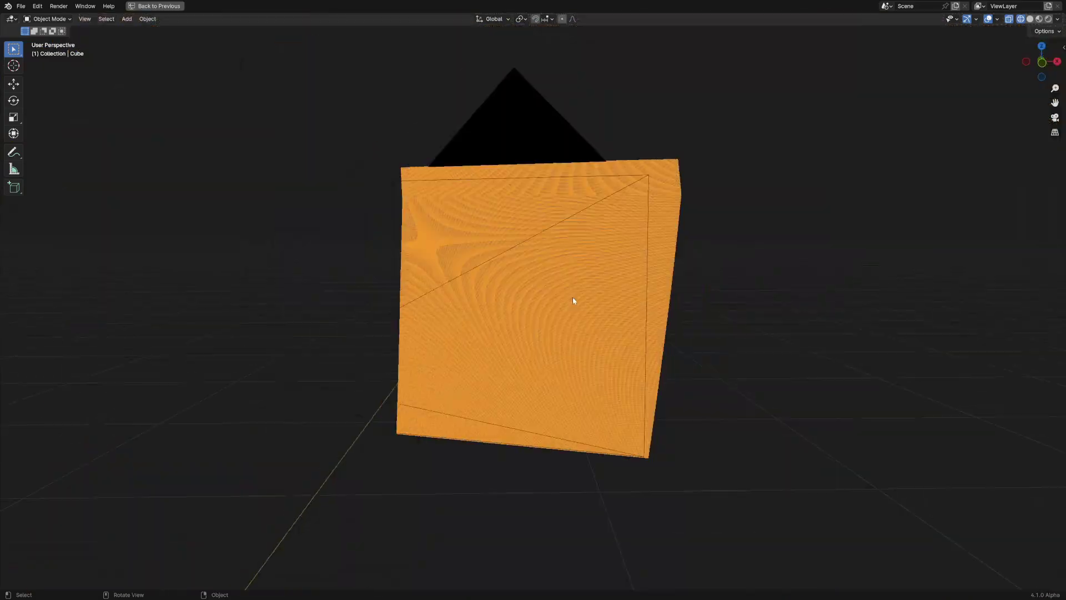
middle_click_drag(573, 300, 542, 321)
key("space")
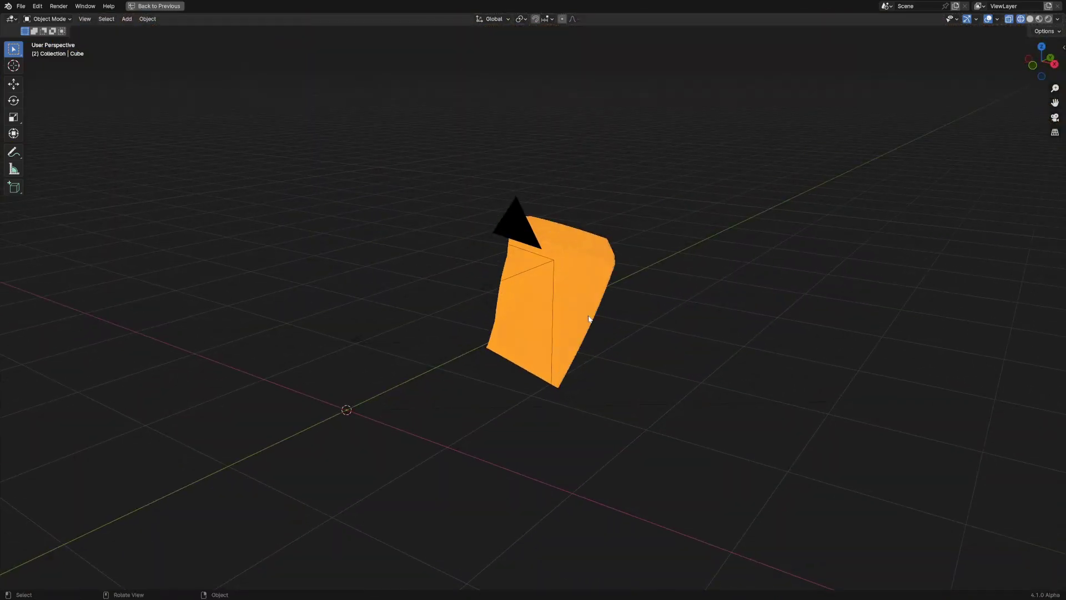
middle_click_drag(447, 347, 491, 348)
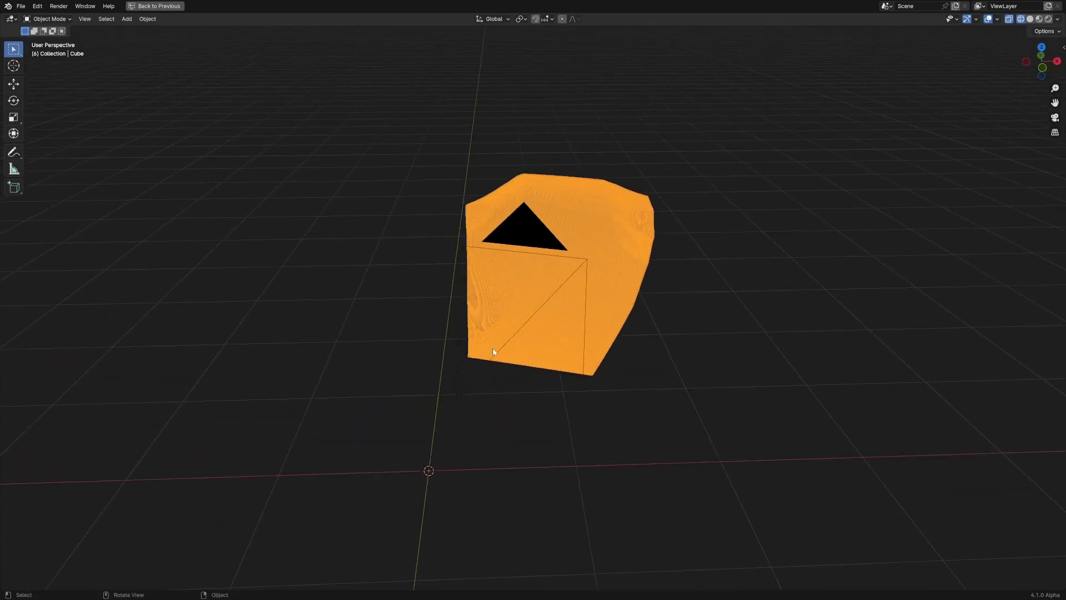
middle_click_drag(426, 338, 485, 337)
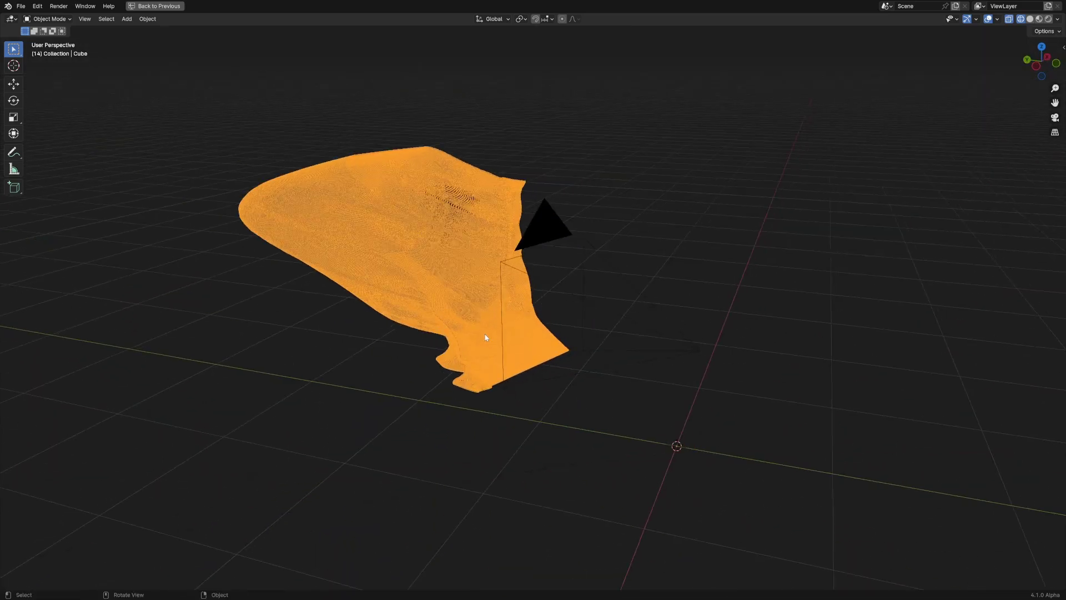
middle_click_drag(455, 344, 578, 373)
scroll(574, 389, "up", 4)
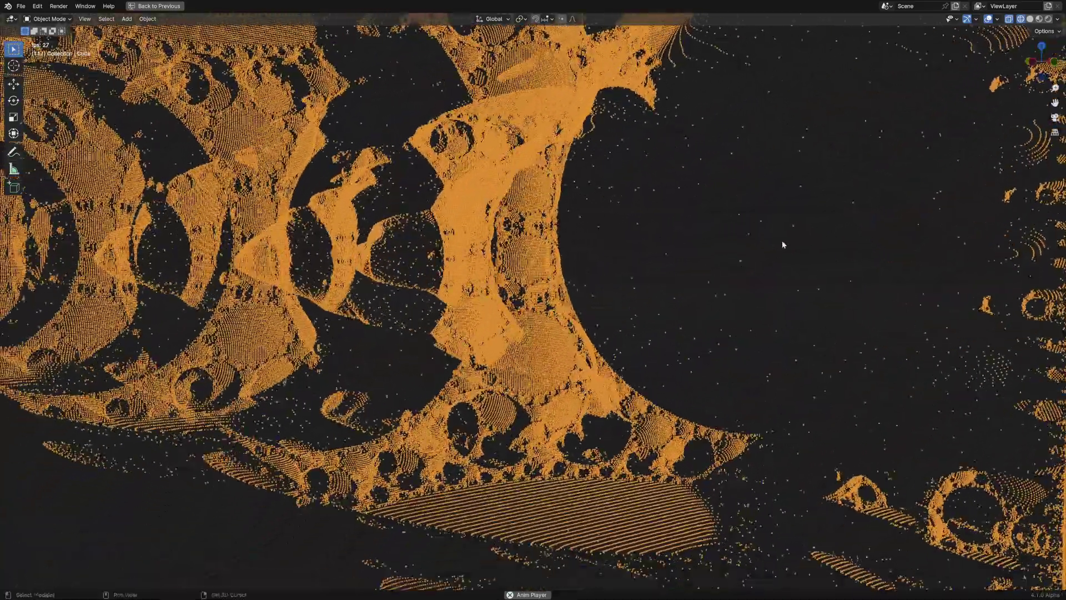
Step: Examine the fractal point cloud from several angles and distances while the animation plays
scroll(562, 327, "down", 1)
middle_click_drag(563, 327, 598, 342)
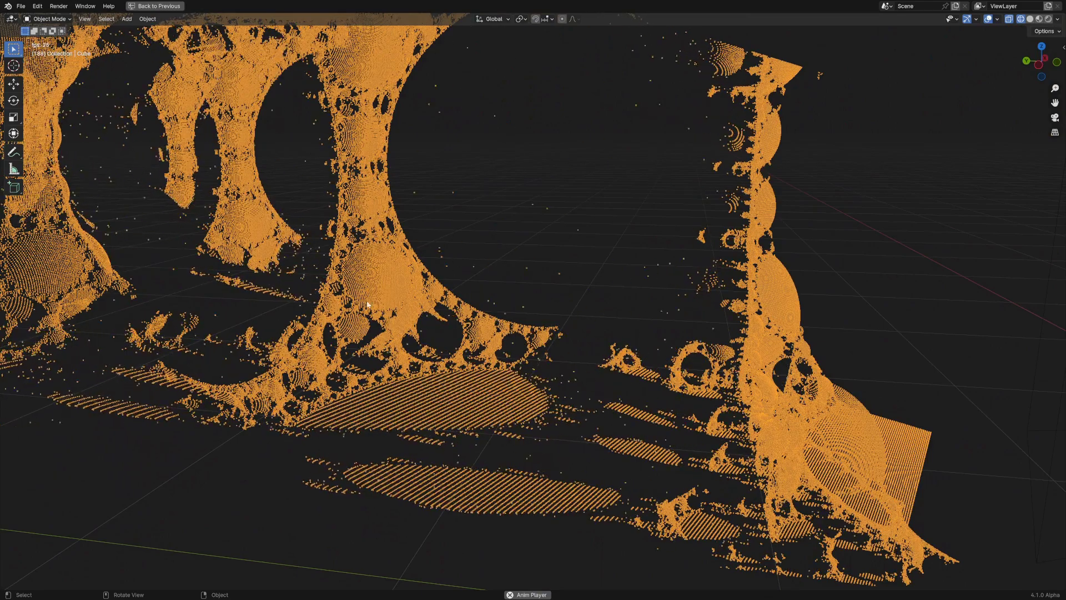
scroll(494, 314, "down", 5)
middle_click_drag(494, 314, 593, 346)
scroll(614, 326, "down", 2)
scroll(592, 347, "up", 3)
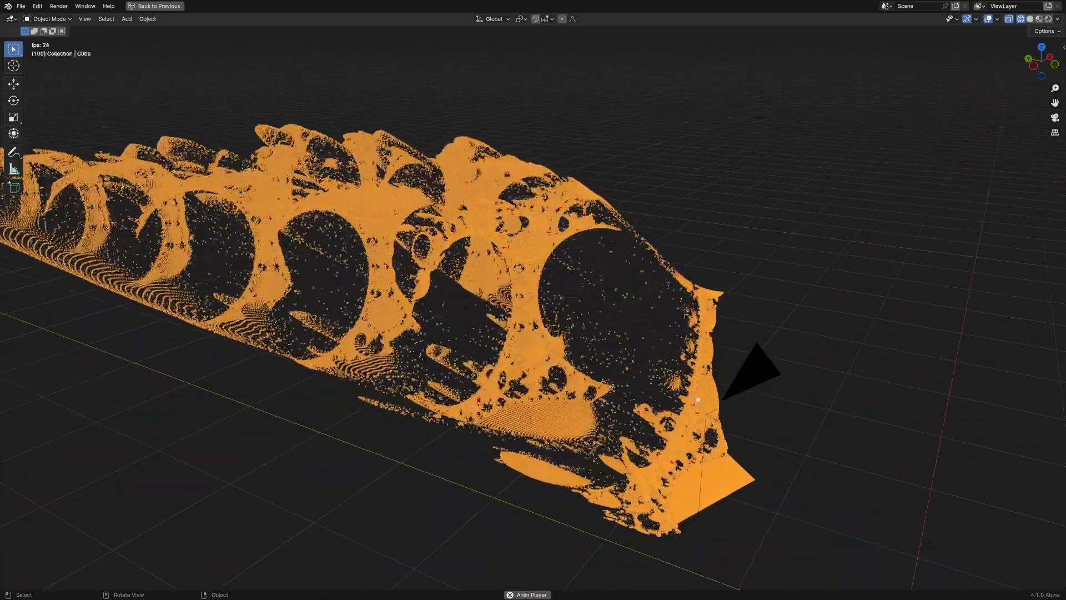
middle_click_drag(689, 416, 766, 358)
scroll(751, 366, "up", 3)
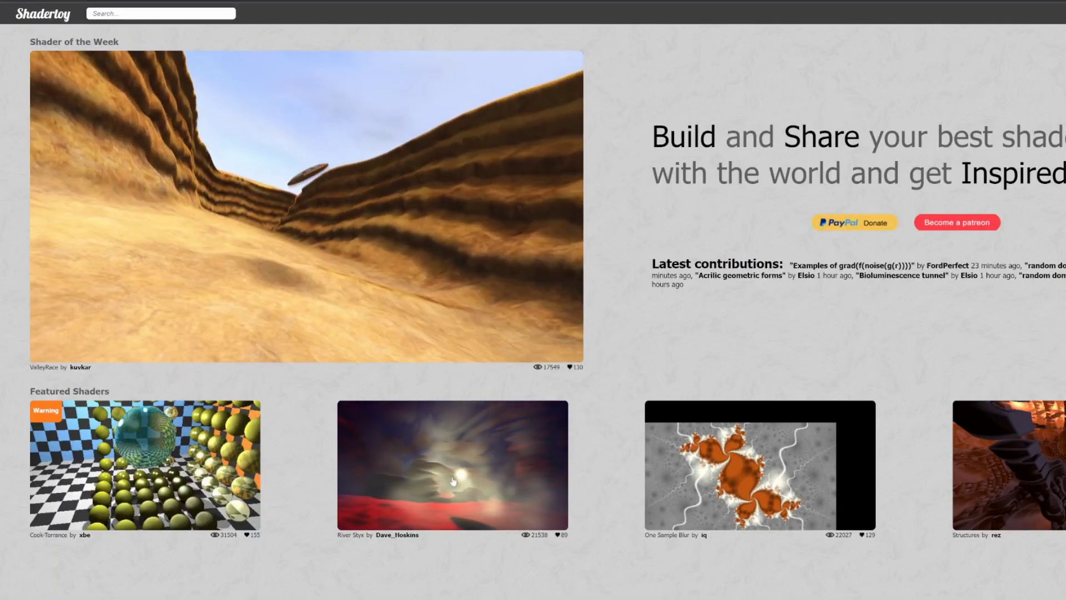
Step: Switch to Shadertoy, search for "apollonian", view the Apollonian shader, and return to the search results
left_click(118, 13)
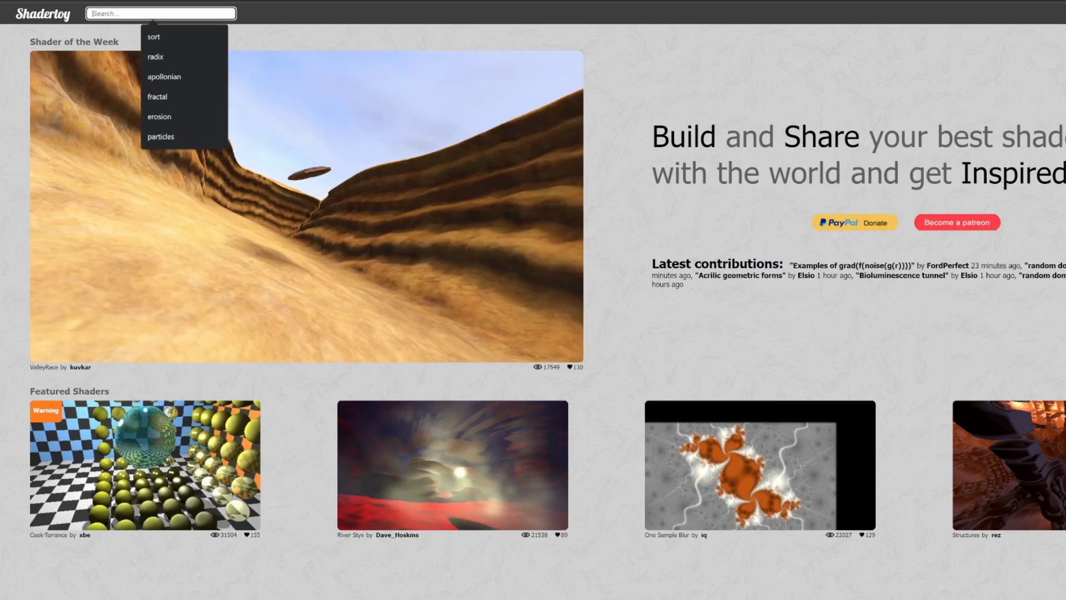
type("apollonian")
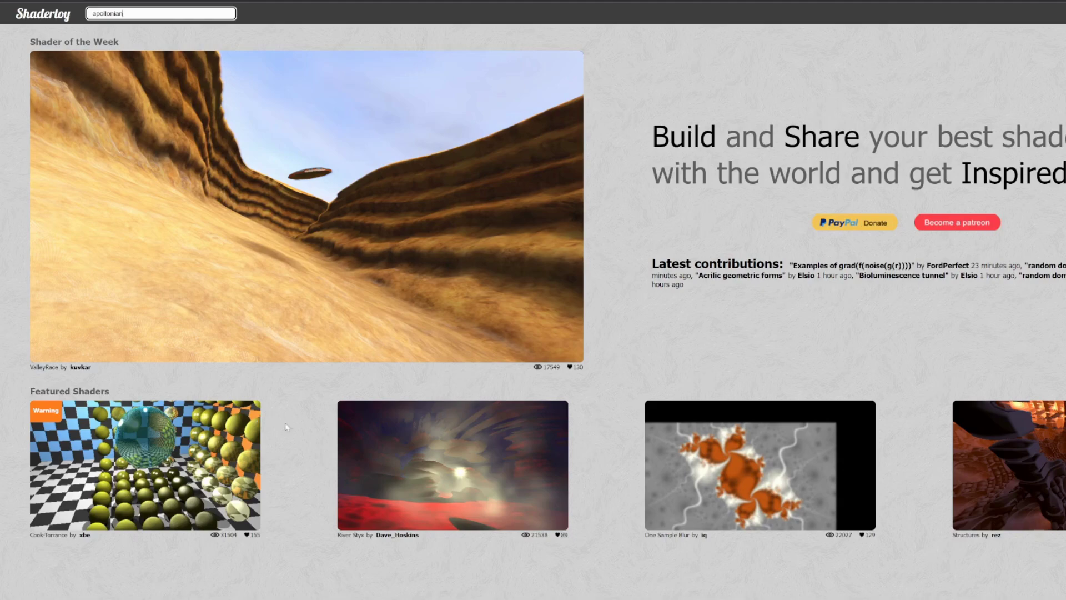
key("Return")
left_click(272, 200)
key("alt+Left")
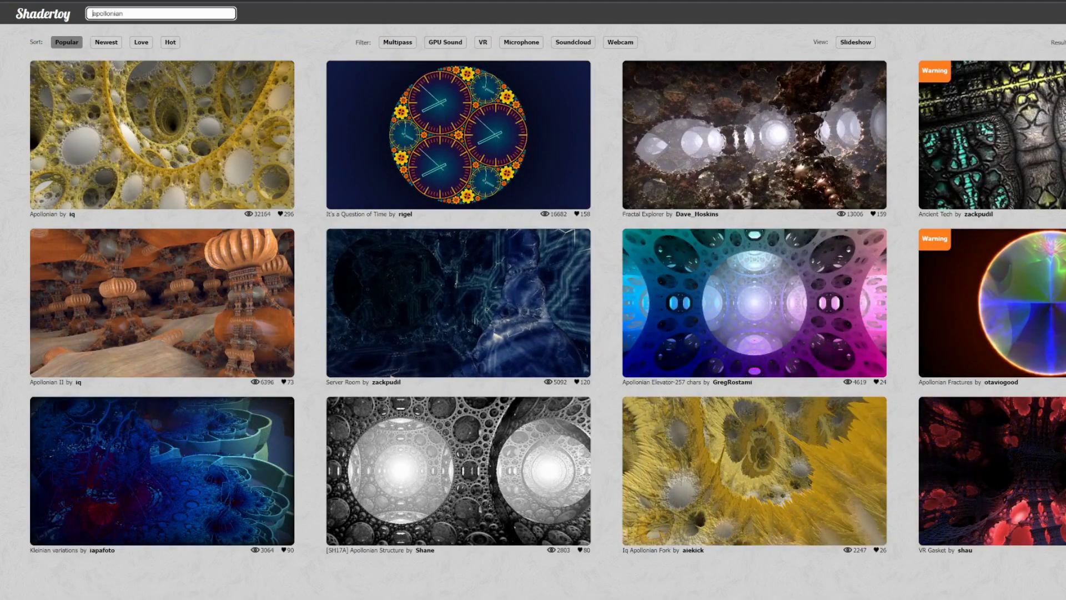
Step: Search for "fluid simulation", open Multistep Fluid Simulation, and move the obstacle through the flow
type("fluid simulation")
key("Return")
left_click(458, 135)
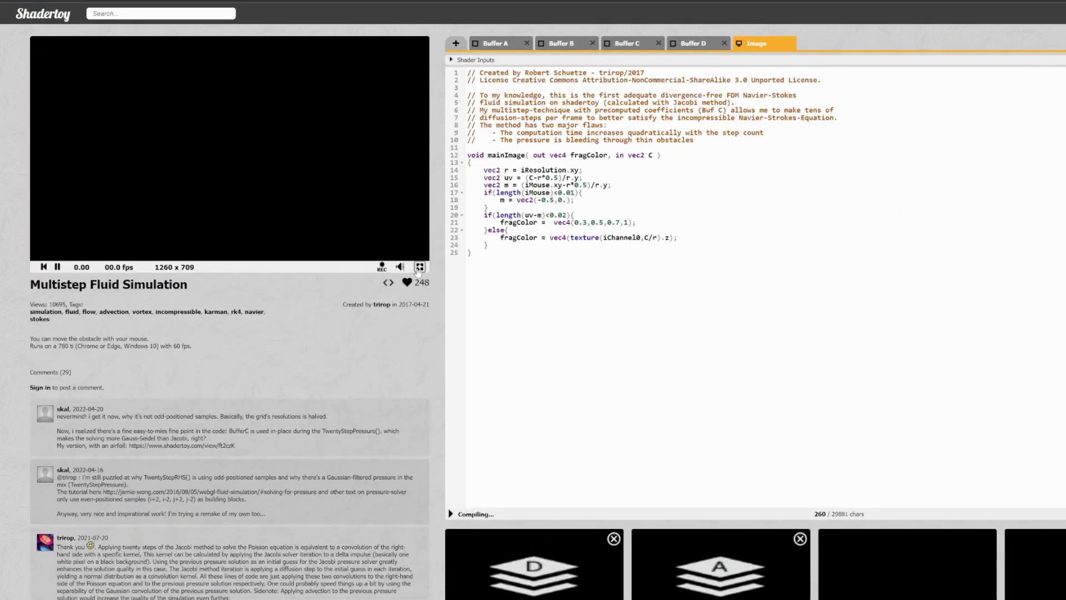
left_click(411, 266)
key("Escape")
mouse_move(179, 178)
left_mouse_down()
mouse_move(106, 136)
mouse_move(295, 175)
mouse_move(285, 165)
mouse_move(136, 166)
left_mouse_up()
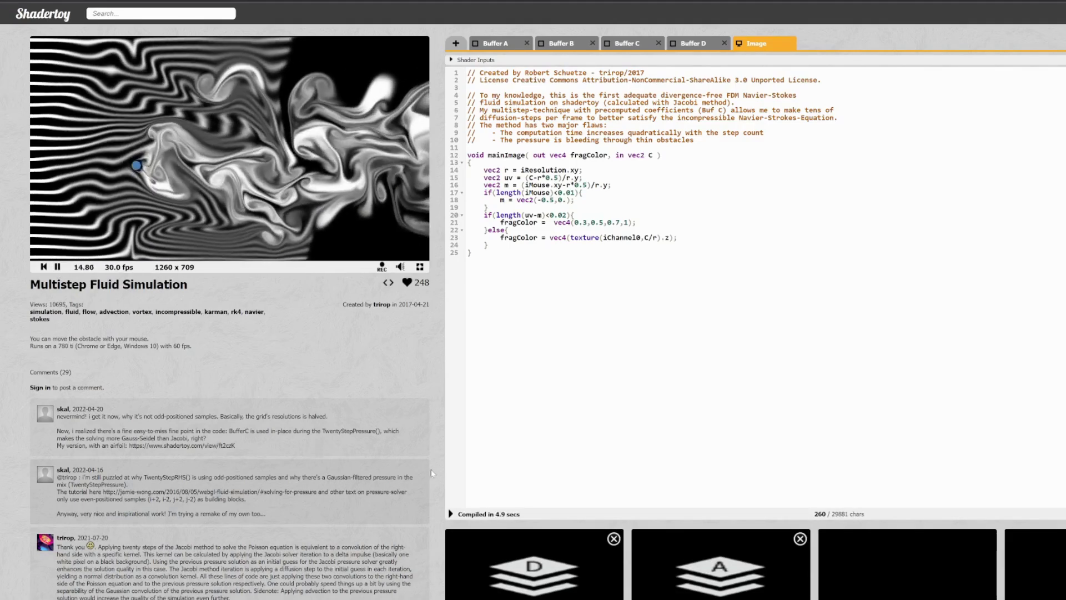
Step: Search Shadertoy for "pathtracing" shaders
left_click(152, 14)
type("pathtracing")
key("Return")
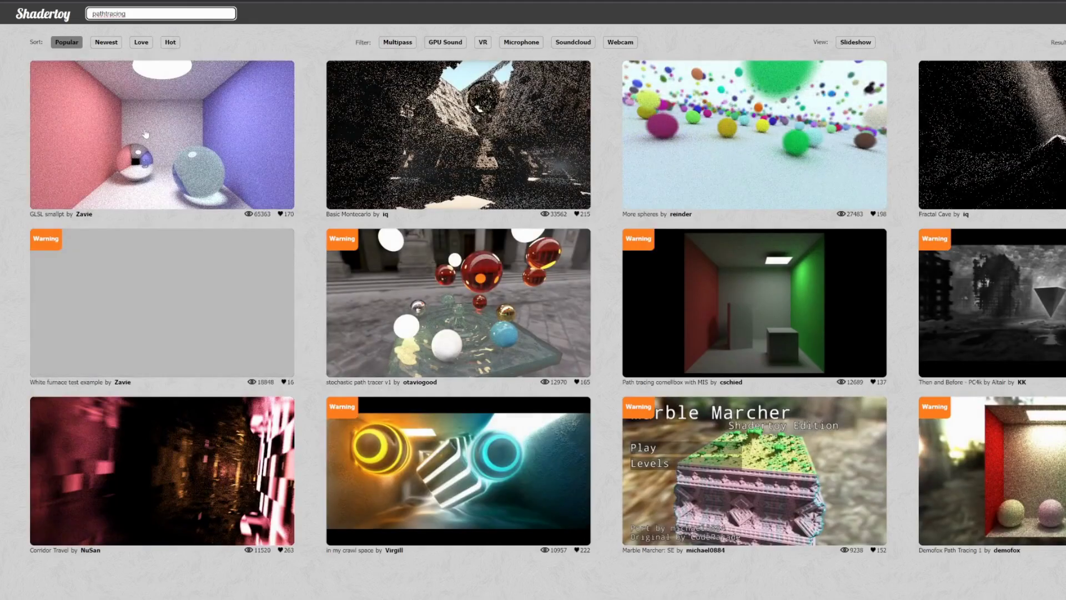
Step: Search Shadertoy for "laser" and open the Bidirectional Laser Tracer shader
key("ctrl+a")
key("Return")
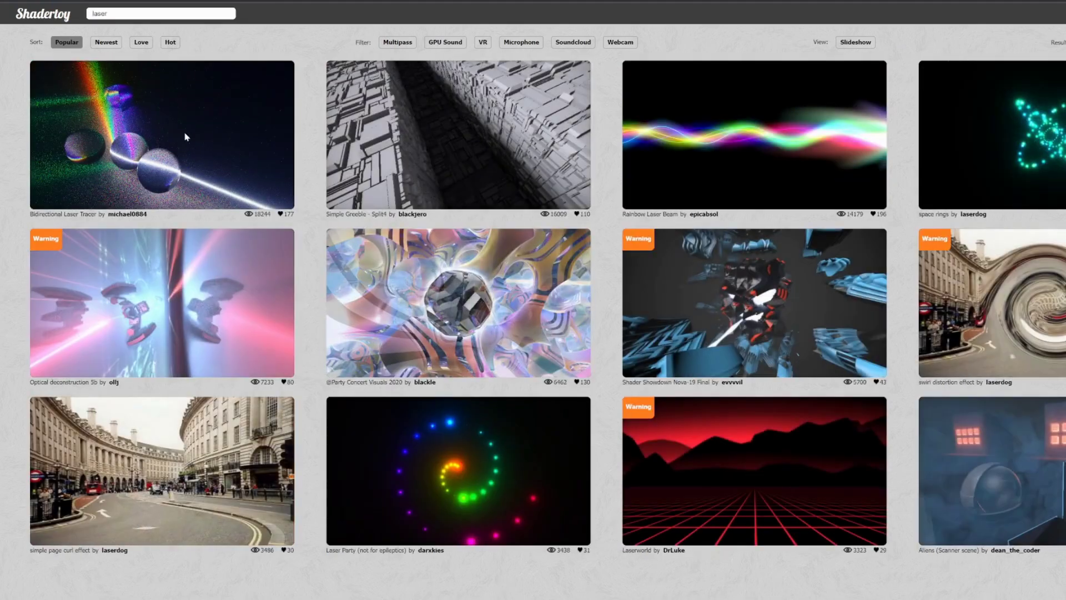
left_click(184, 136)
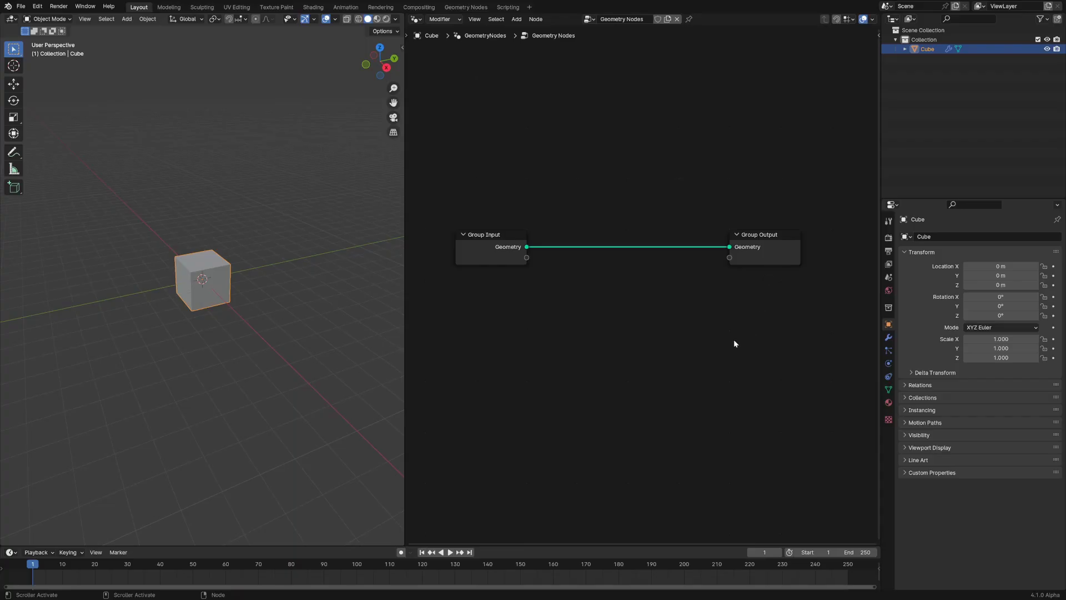
Step: Switch to Blender and add a Grid mesh node below the link between Group Input and Group Output
key("shift+a")
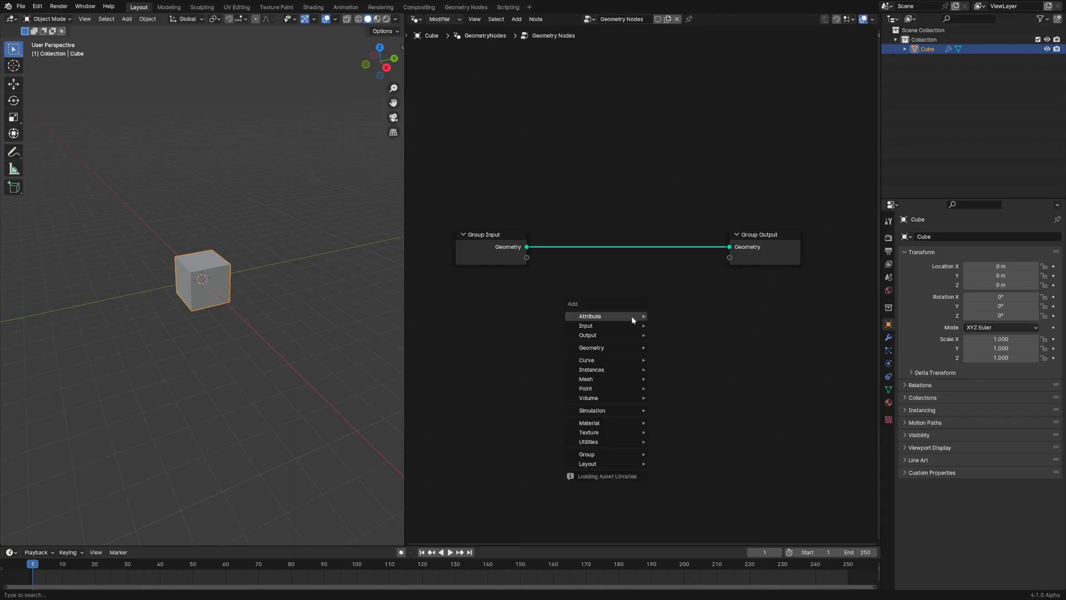
type("grid")
key("Return")
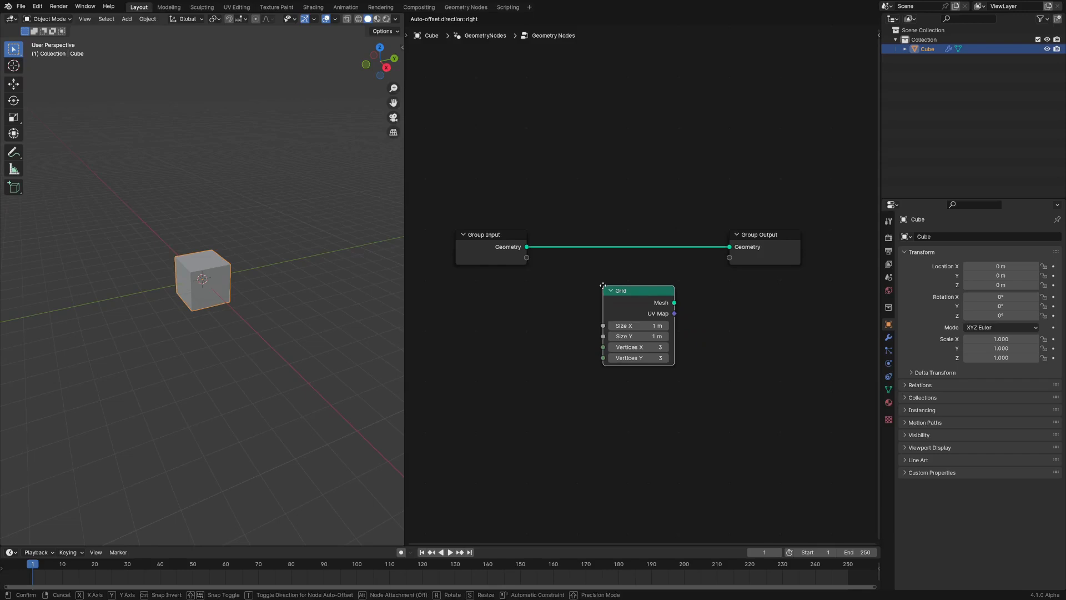
left_click(599, 283)
middle_click_drag(600, 283, 697, 270)
Step: Add a Value node beside the Grid node and connect it to both Size X and Size Y
left_click_drag(700, 314, 537, 312)
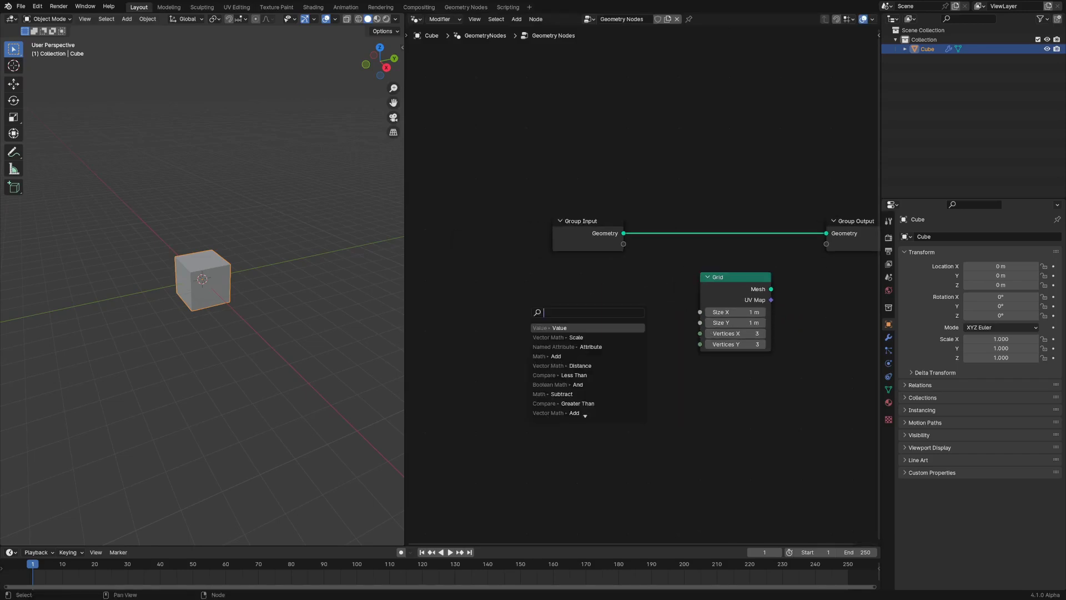
key("Return")
left_click(638, 308)
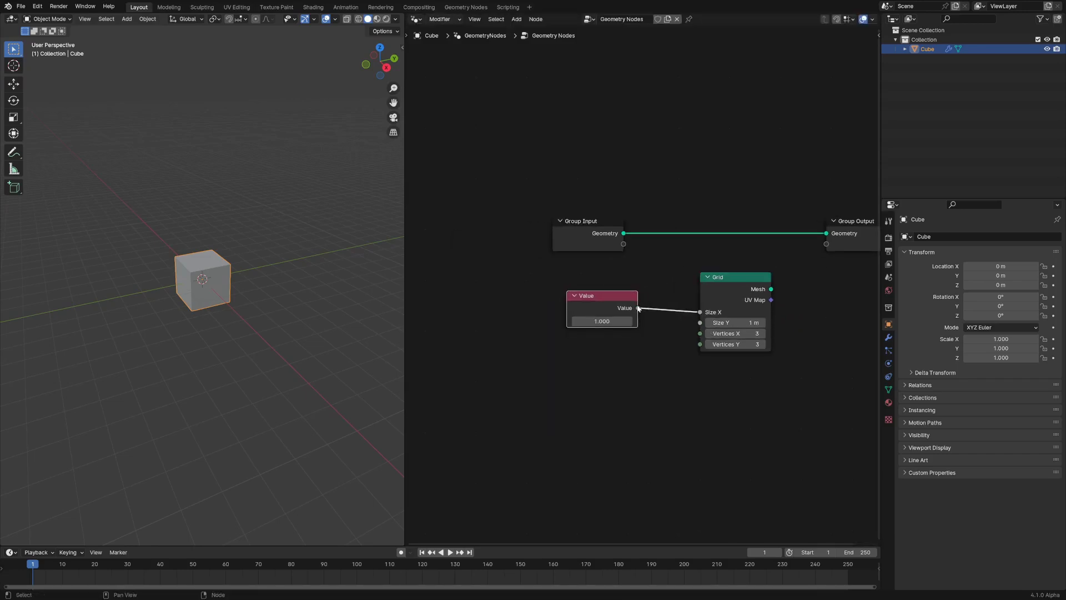
left_click_drag(625, 309, 619, 313)
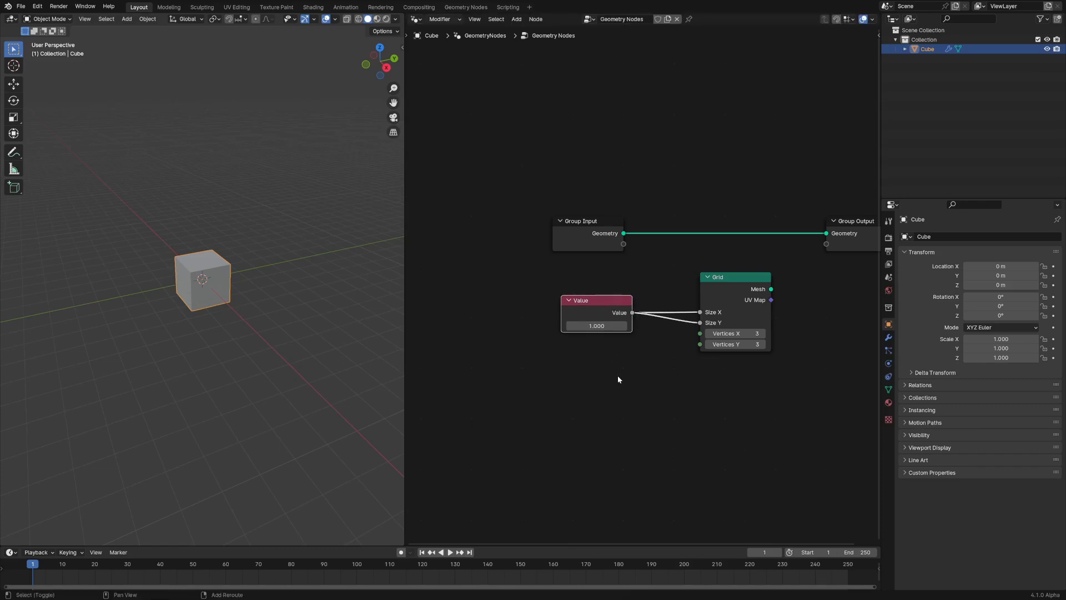
Step: Add an Integer node below the Value node and connect it to the Grid node's Vertices X and Vertices Y
key("shift+a")
type("Integer")
key("Return")
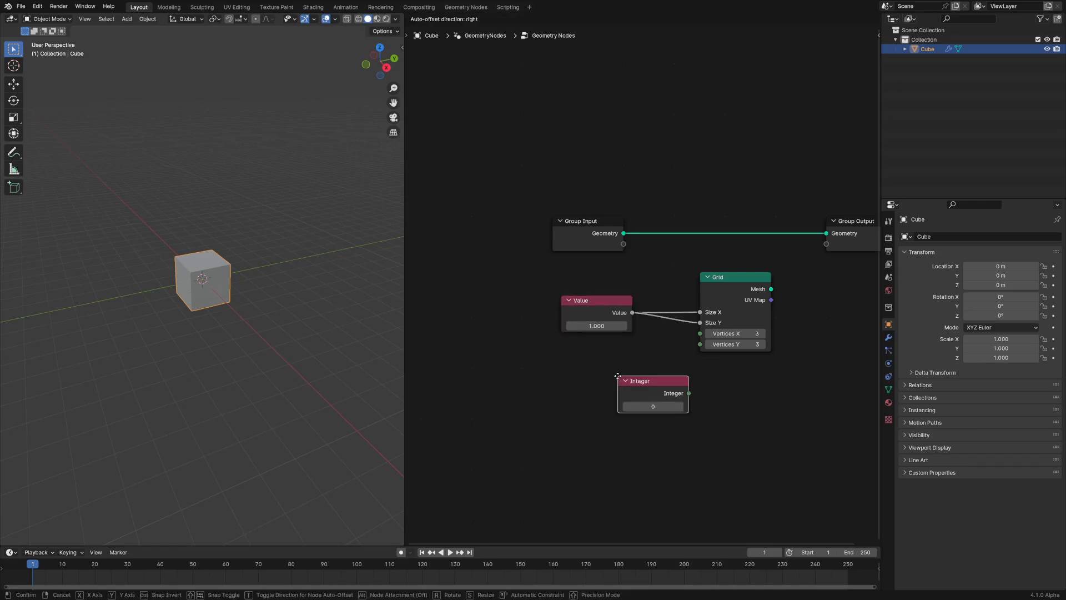
left_click(561, 348)
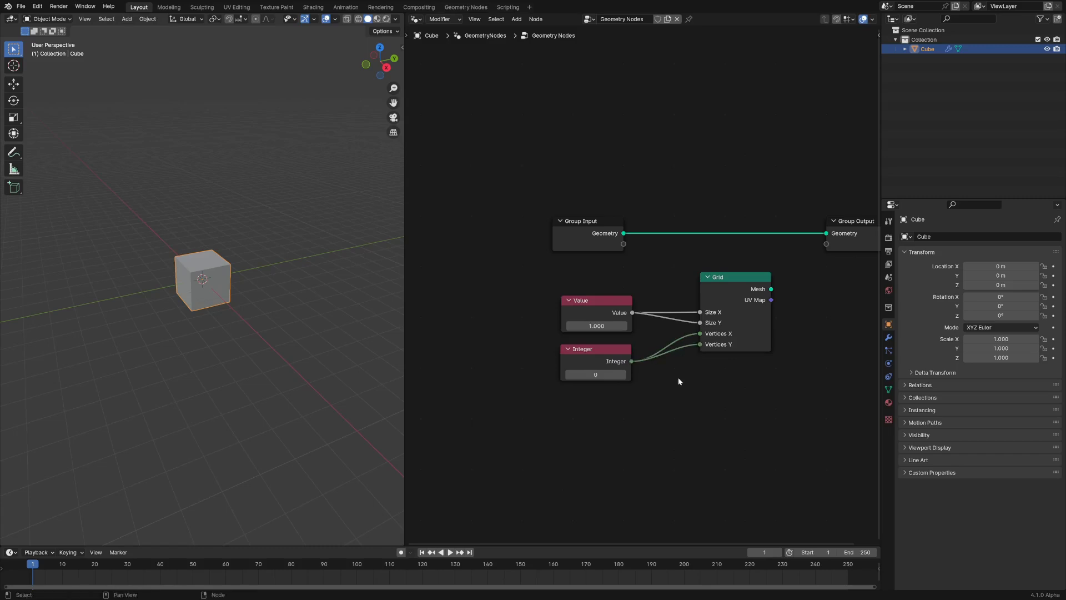
Step: Maximize the node editor, merge the Value and Integer links through reroute points, and move both nodes closer to the Grid node
key("ctrl+space")
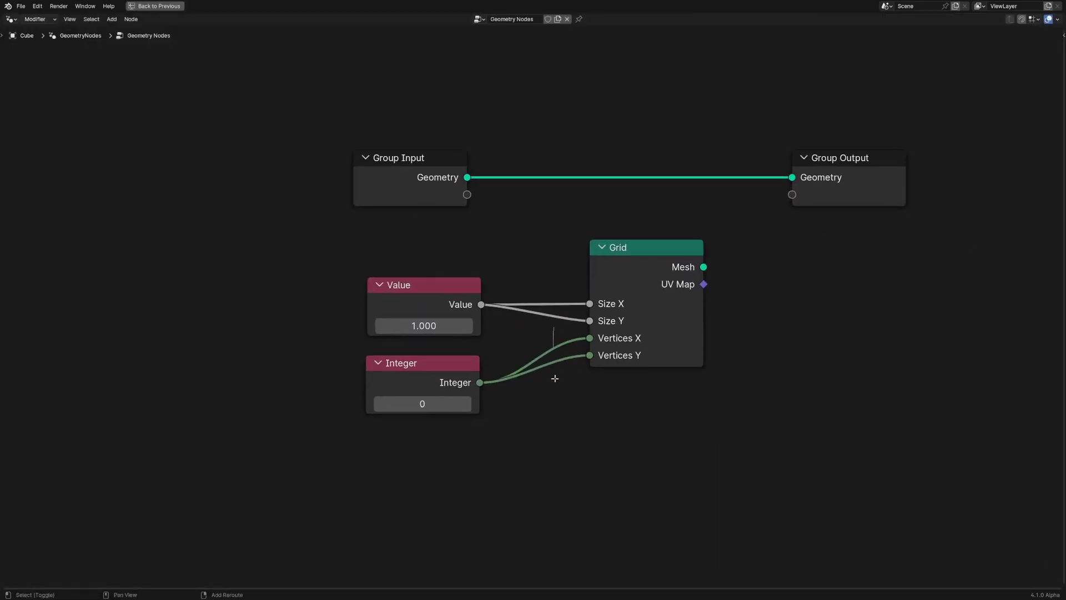
left_click_drag(430, 300, 453, 298)
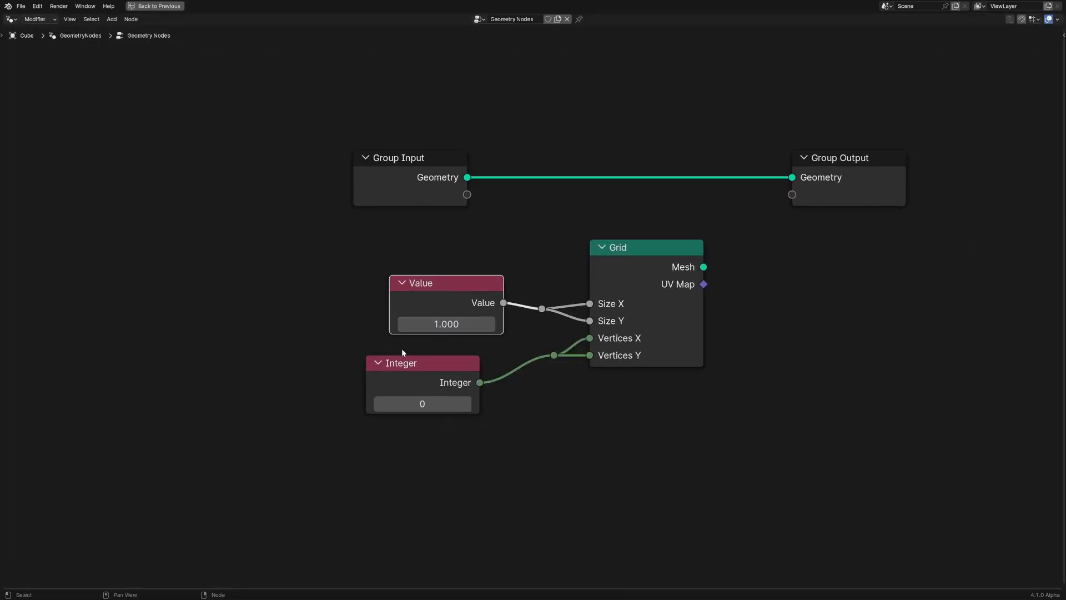
left_click_drag(411, 362, 440, 357)
key("Home")
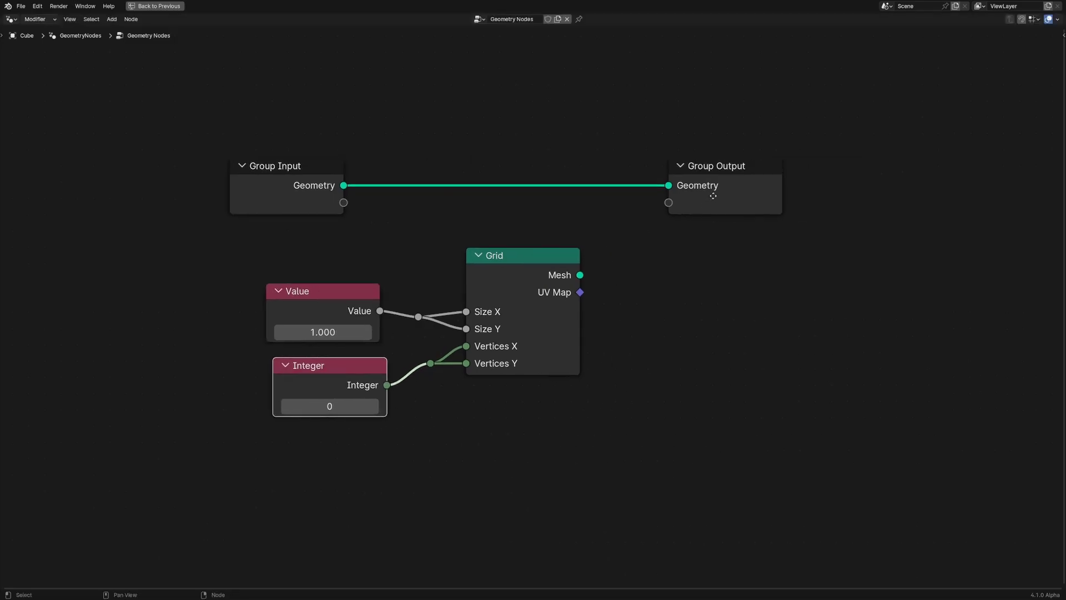
Step: Add a Transform Geometry node after the Grid node, connect it to Group Output, and make more room before Group Output
left_click_drag(713, 195, 937, 195)
left_click(563, 289)
key("shift+a")
type("transform")
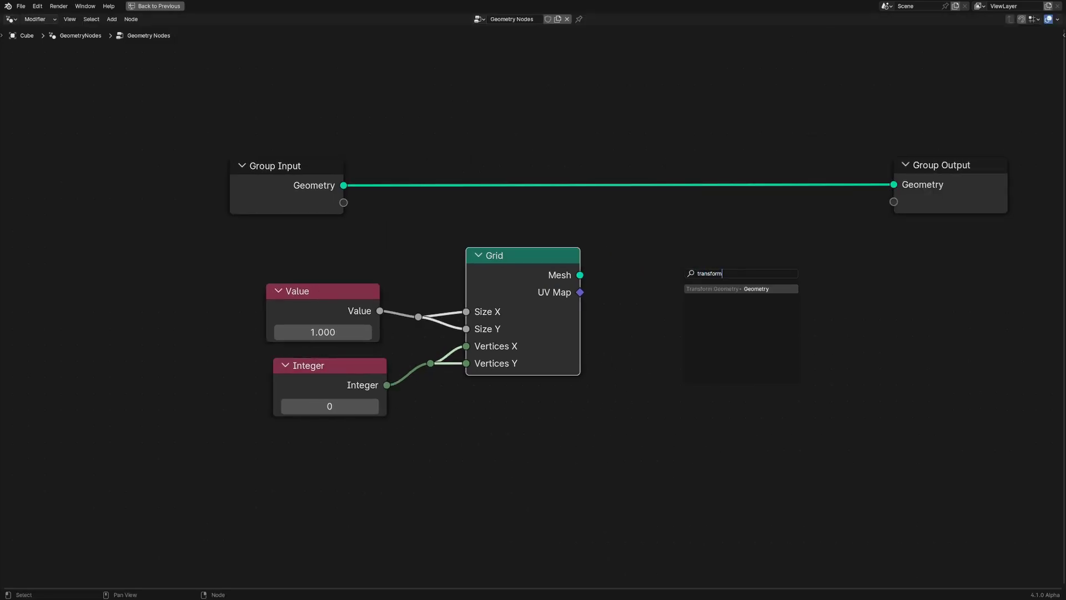
key("Return")
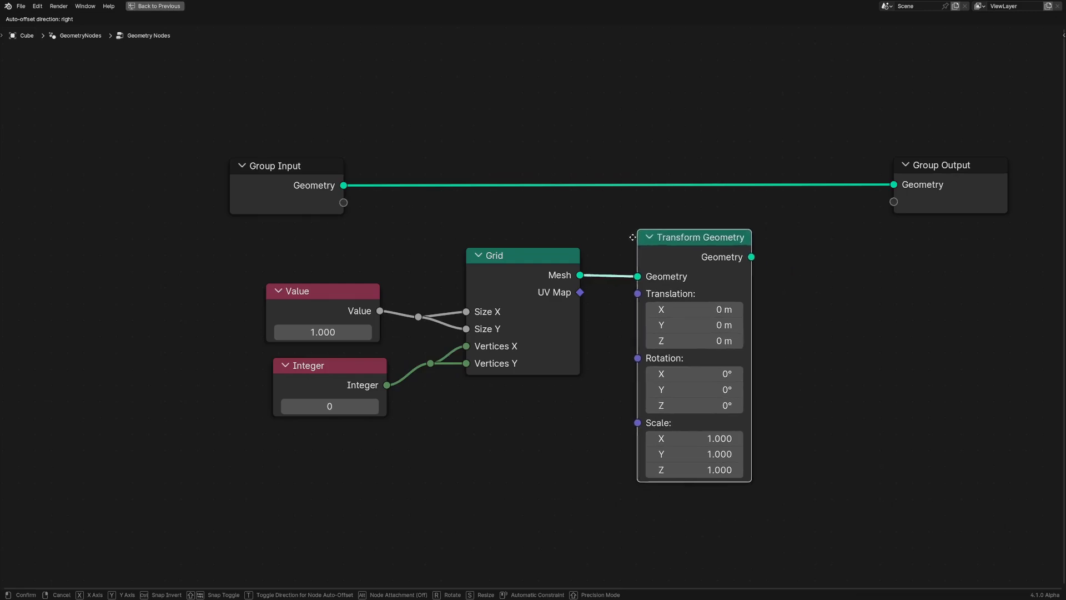
left_click(706, 232)
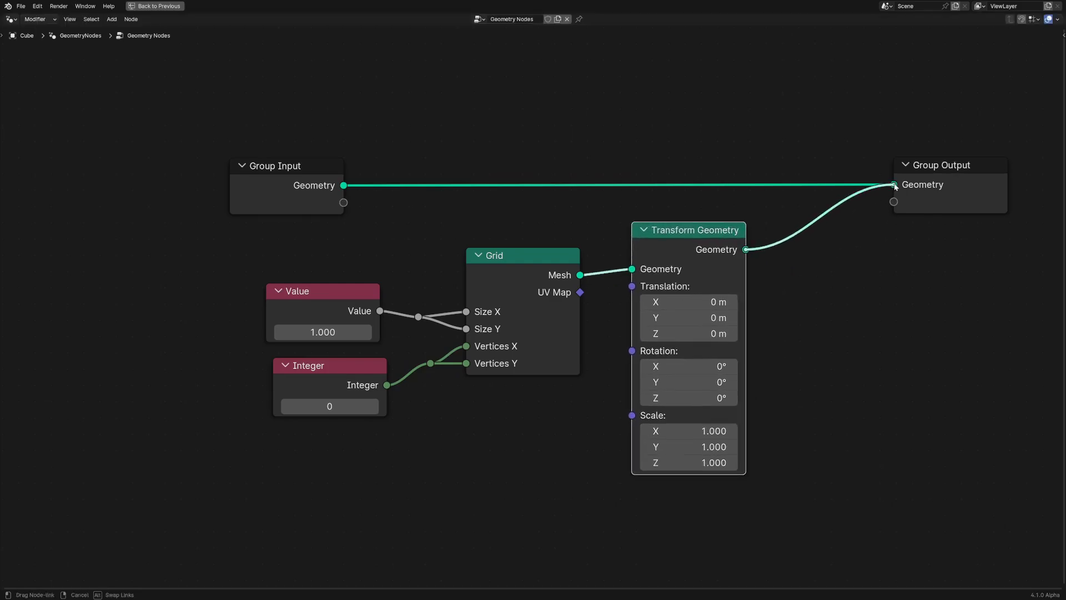
middle_click_drag(682, 260, 811, 382, "ctrl")
middle_click_drag(820, 240, 724, 249)
left_click_drag(725, 249, 818, 270)
scroll(724, 380, "up", 2)
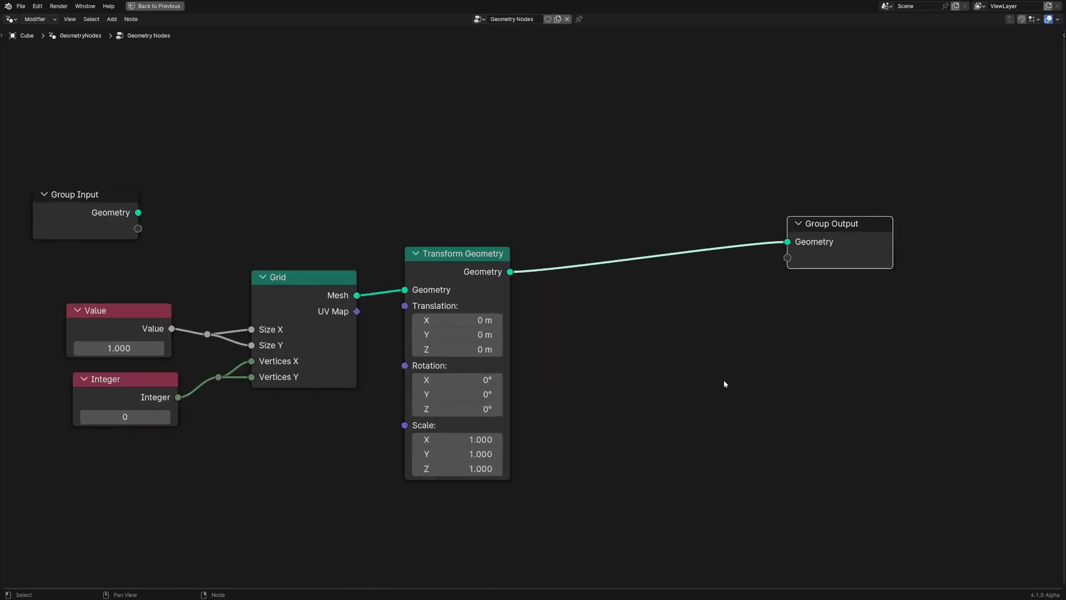
Step: Add an Object Info node above the Transform Geometry node
key("shift+a")
mouse_move(607, 294)
type("object in")
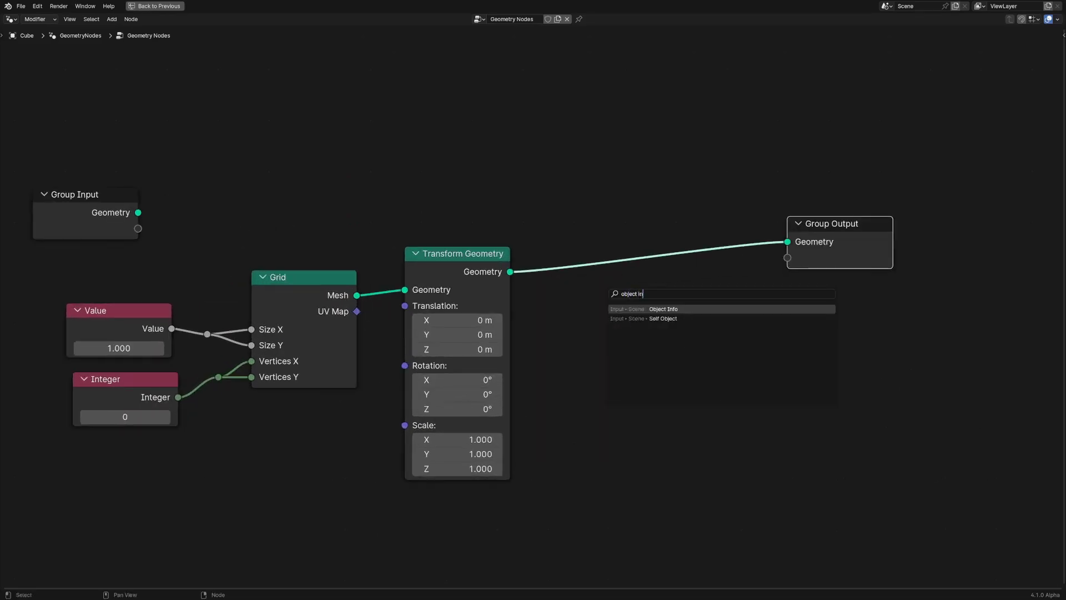
key("Return")
left_click(441, 35)
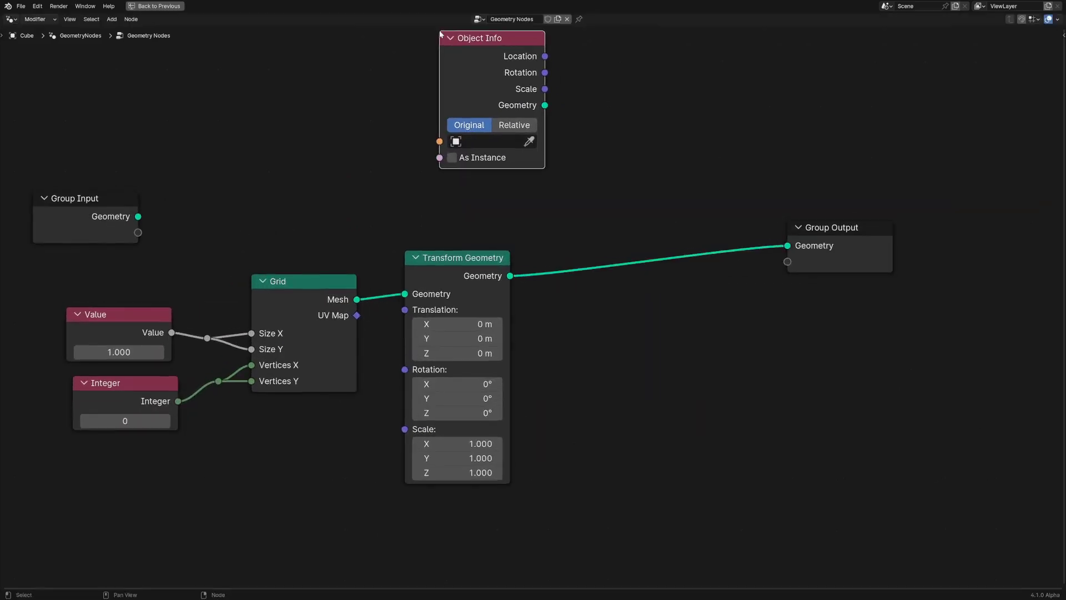
scroll(455, 142, "down", 1)
left_click(498, 150)
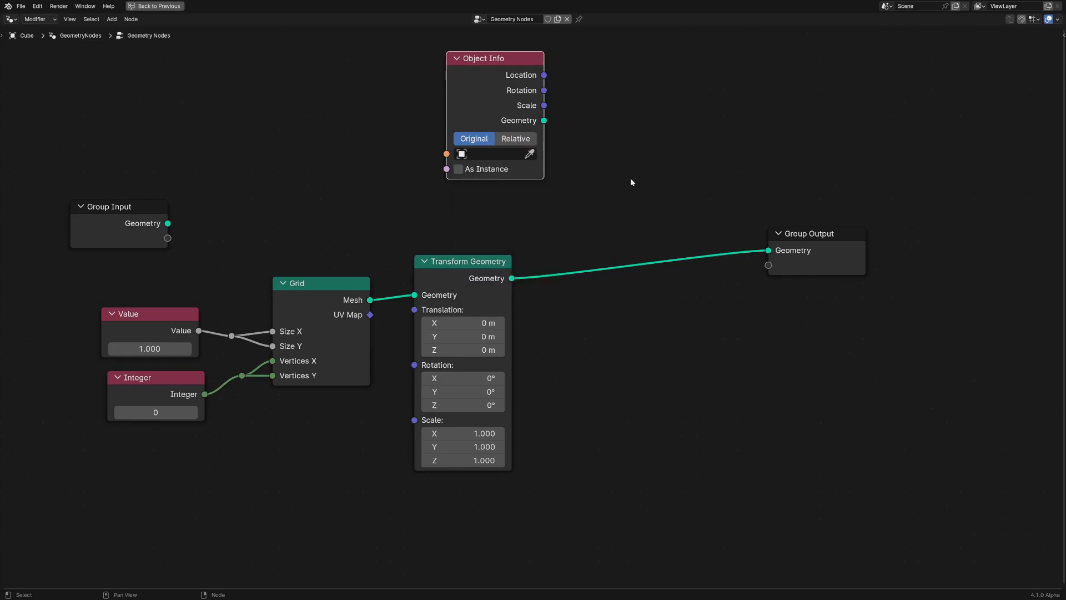
Step: Restore the full layout from the maximized node editor and add a camera to the scene
key("ctrl+space")
key("shift+a")
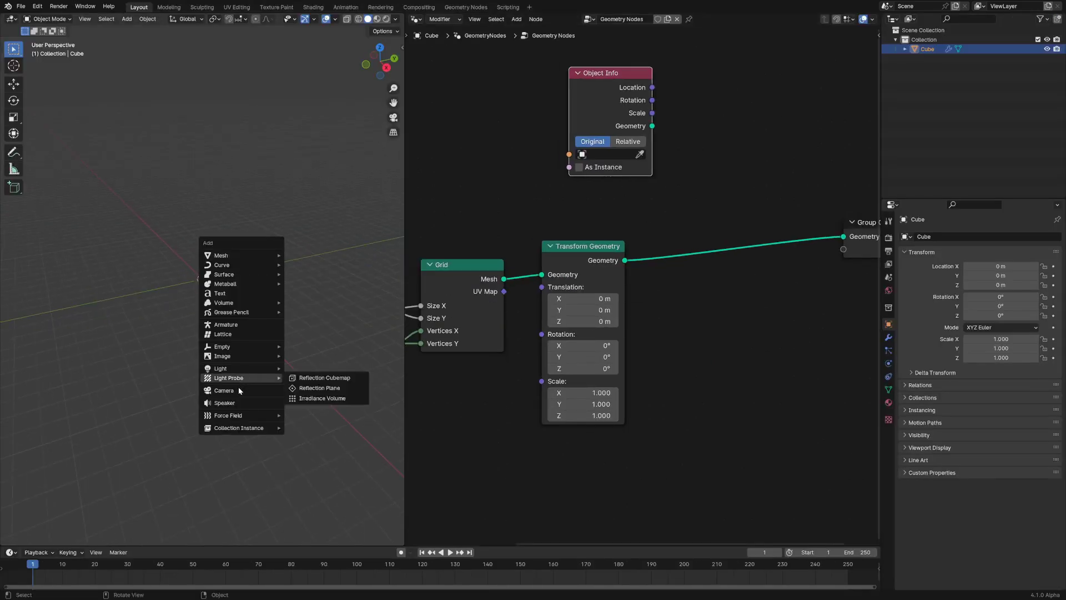
left_click(223, 389)
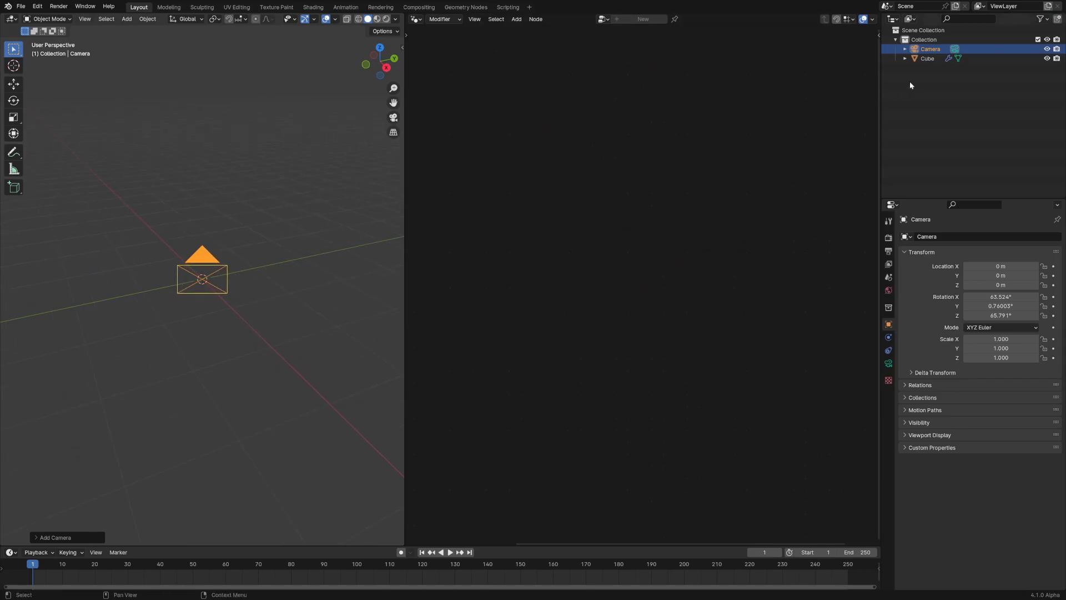
Step: Reselect the Cube and set the Object Info node's object to Camera
left_click(925, 59)
scroll(595, 144, "up", 2)
left_click(603, 119)
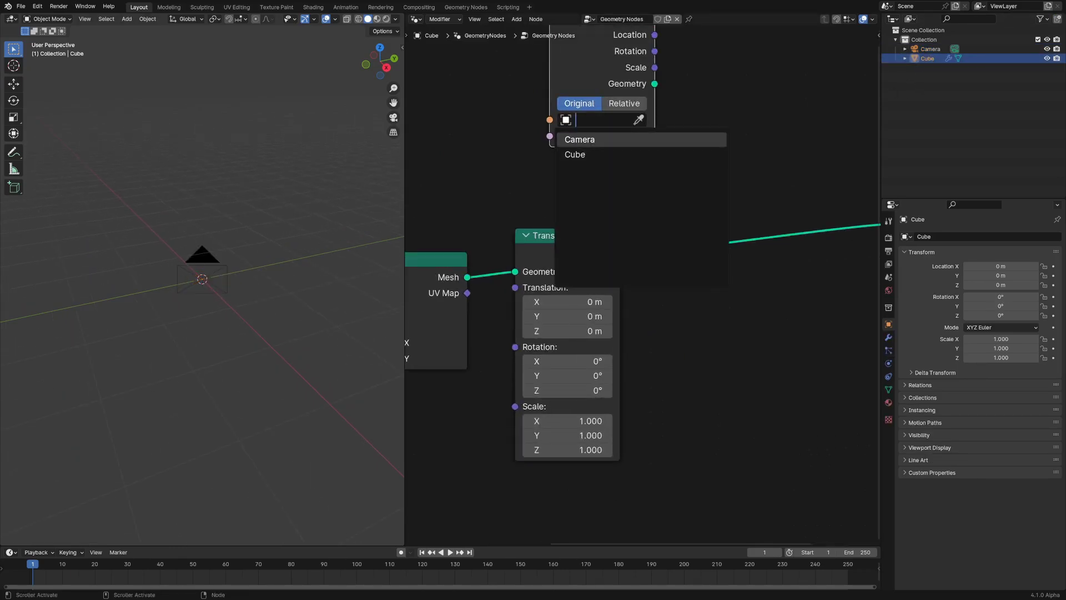
left_click(579, 139)
Step: Move Group Output farther away and insert a duplicate of the Transform Geometry node on the link before it
scroll(661, 201, "down", 3)
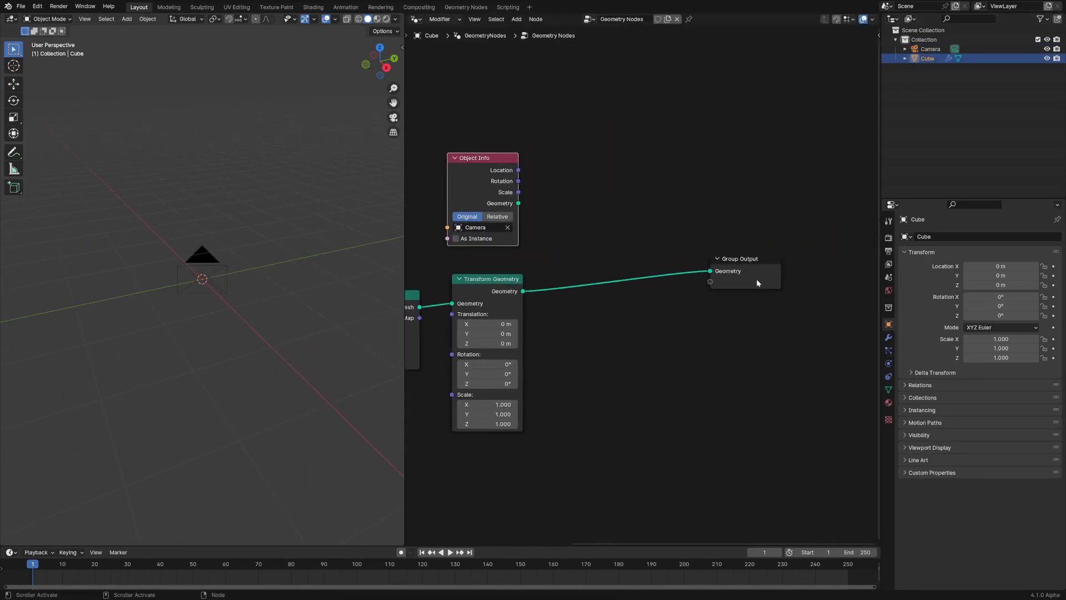
left_click_drag(758, 283, 831, 311)
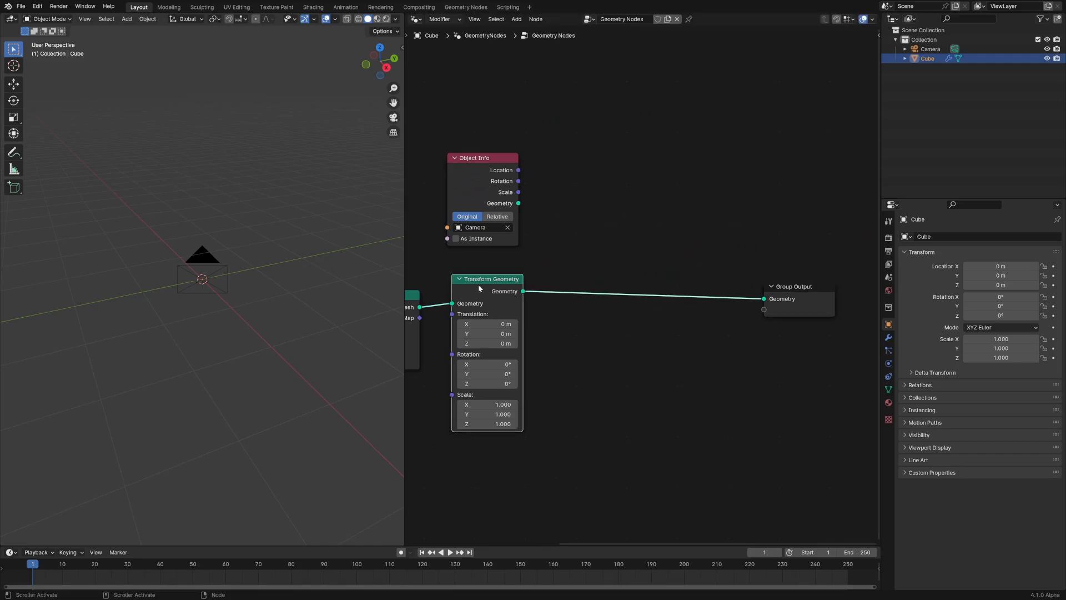
key("shift+d")
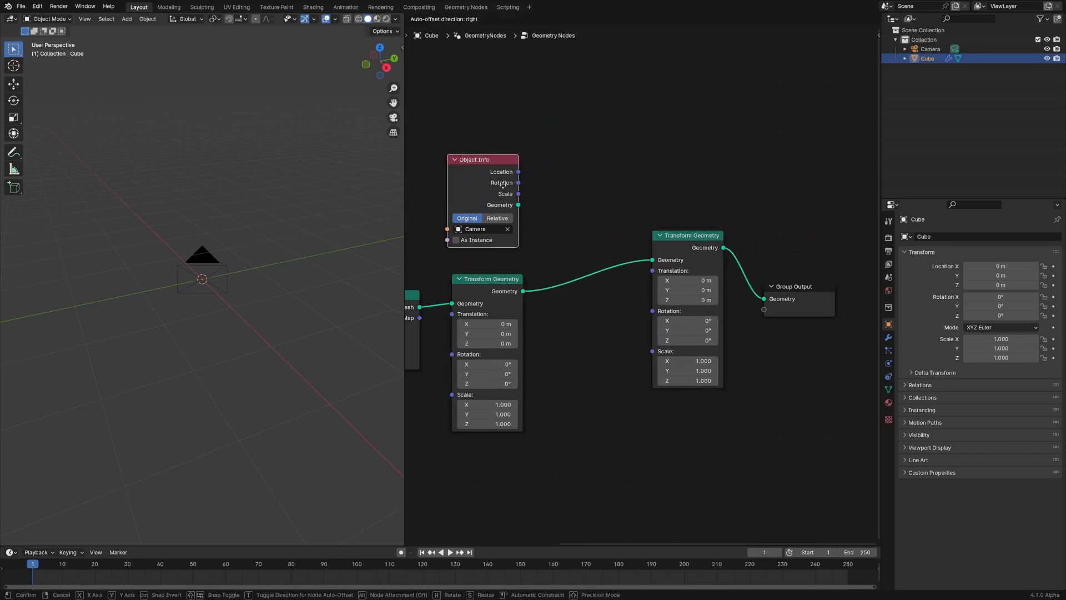
Step: Connect Object Info's Location and Rotation to the second Transform Geometry node's Translation and Rotation, and reposition the Object Info node
left_click(508, 197)
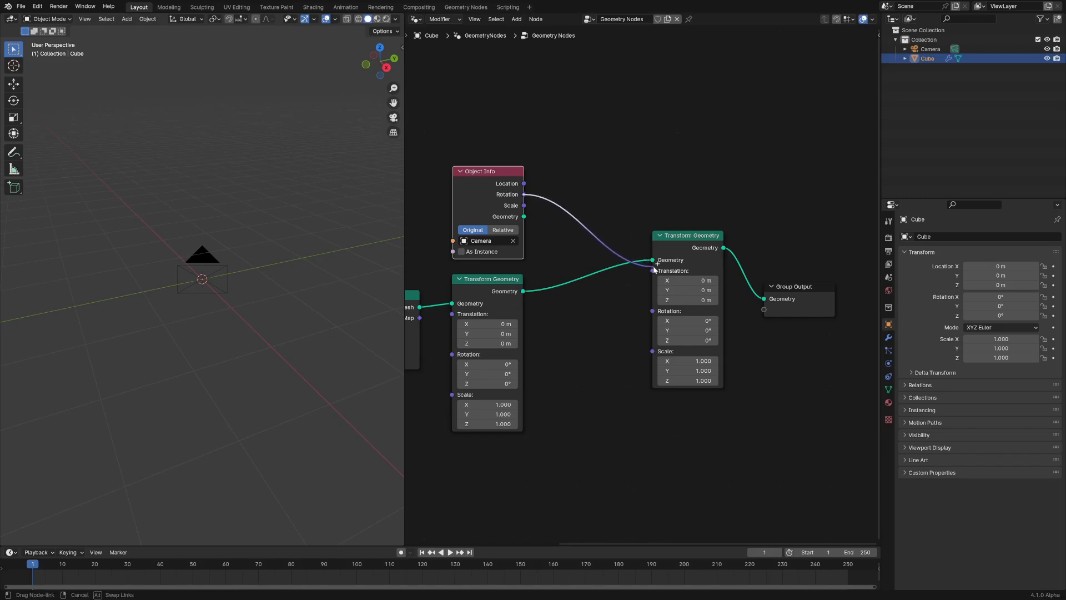
left_click_drag(654, 269, 653, 272)
key("Escape")
key("g")
left_click(532, 166)
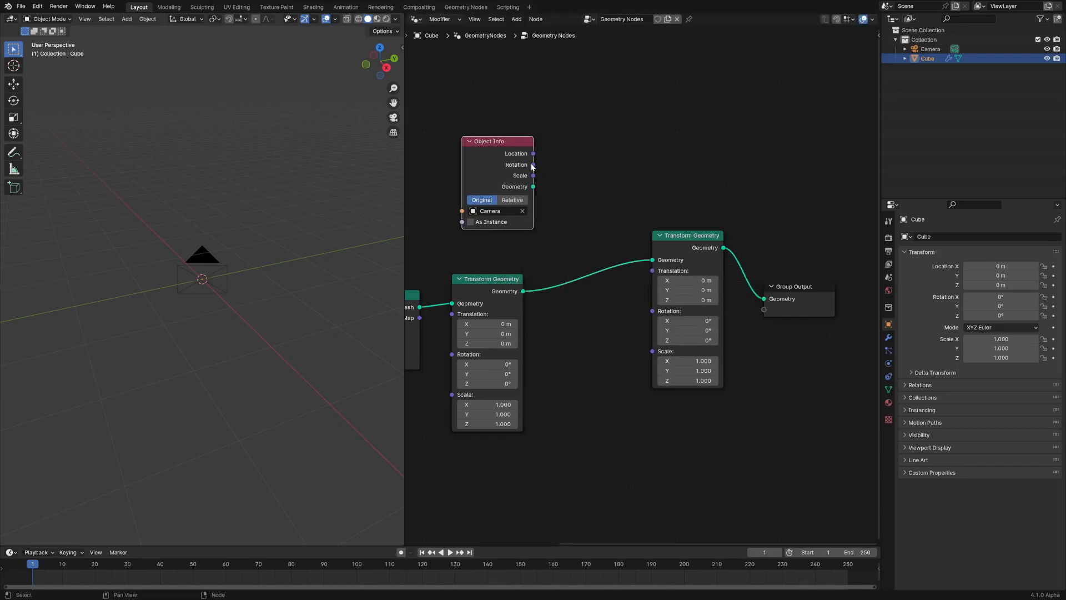
left_click_drag(651, 274, 652, 283)
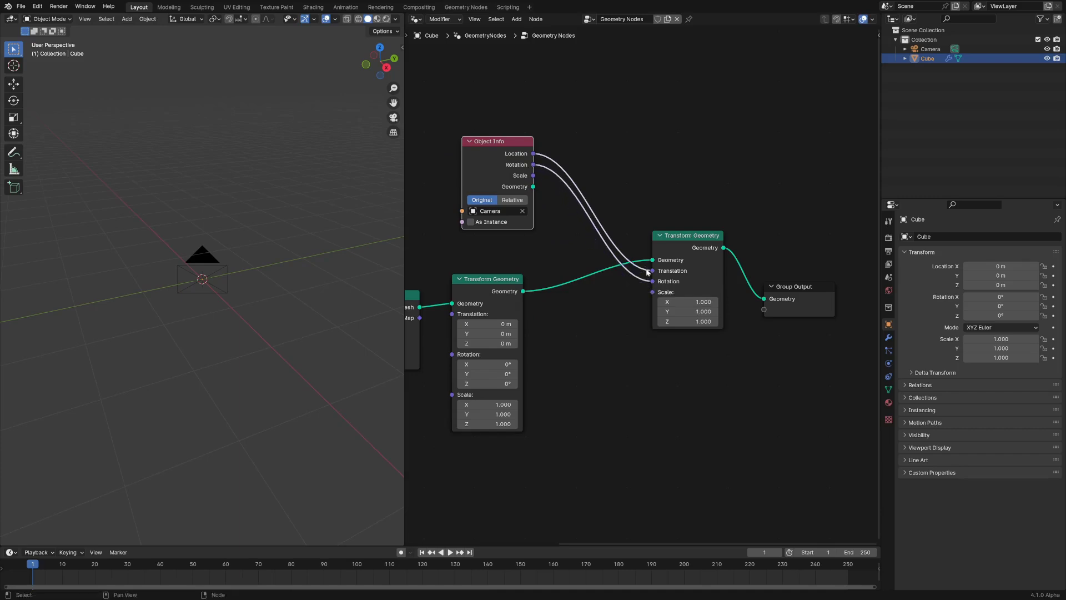
left_click_drag(502, 164, 494, 186)
Step: Set the Integer node that drives the grid's vertex counts to 64
middle_click_drag(205, 315, 209, 314)
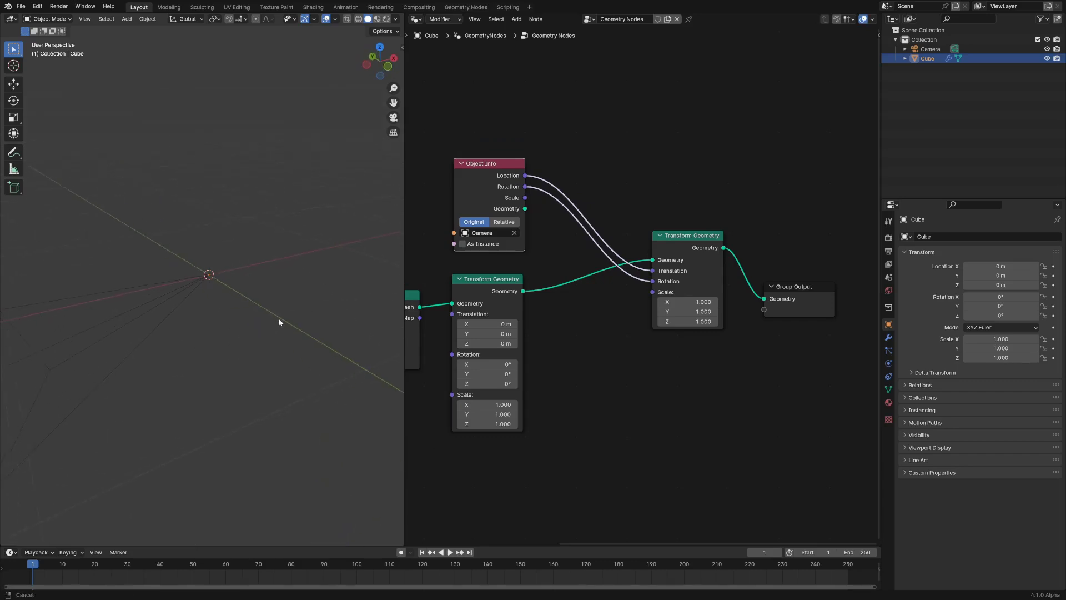
middle_click_drag(278, 318, 335, 294, "shift")
scroll(571, 366, "down", 12)
scroll(170, 353, "down", 3)
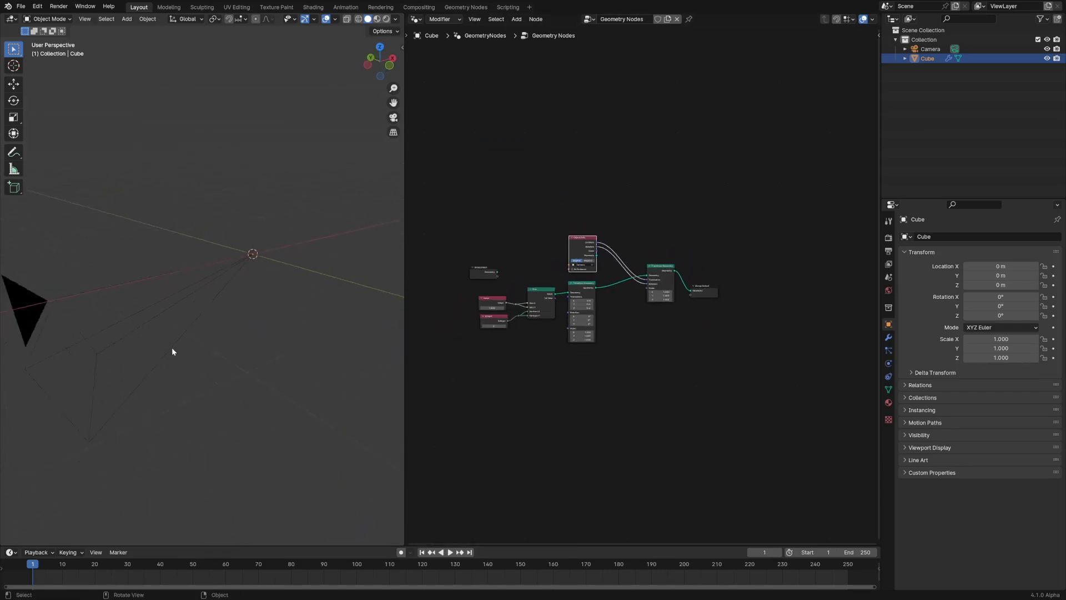
scroll(501, 376, "up", 4)
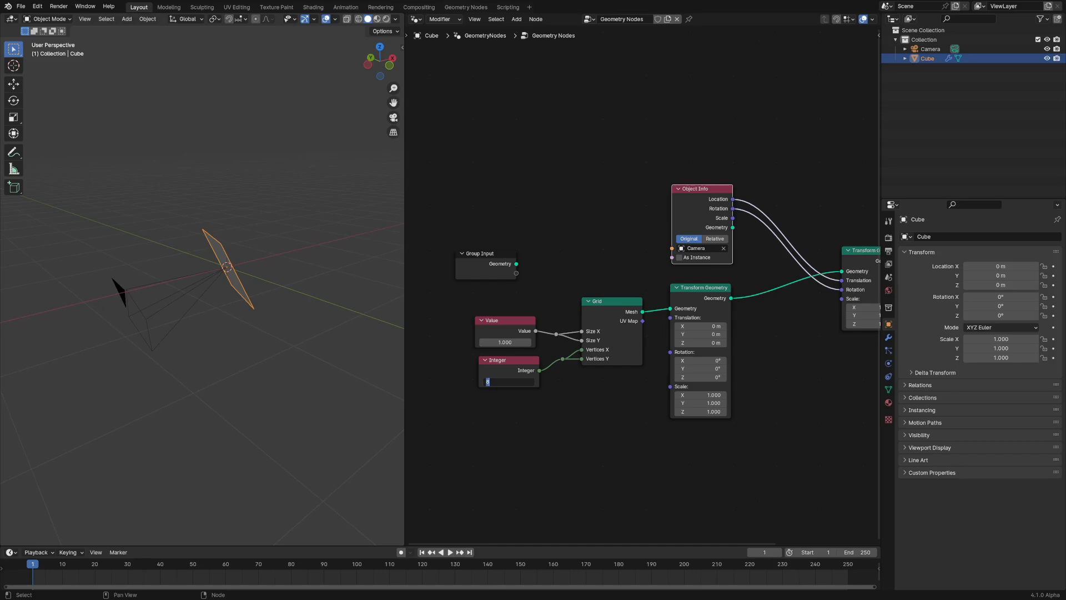
Step: Move the camera and rotate it freely to test how the grid follows it
key("g")
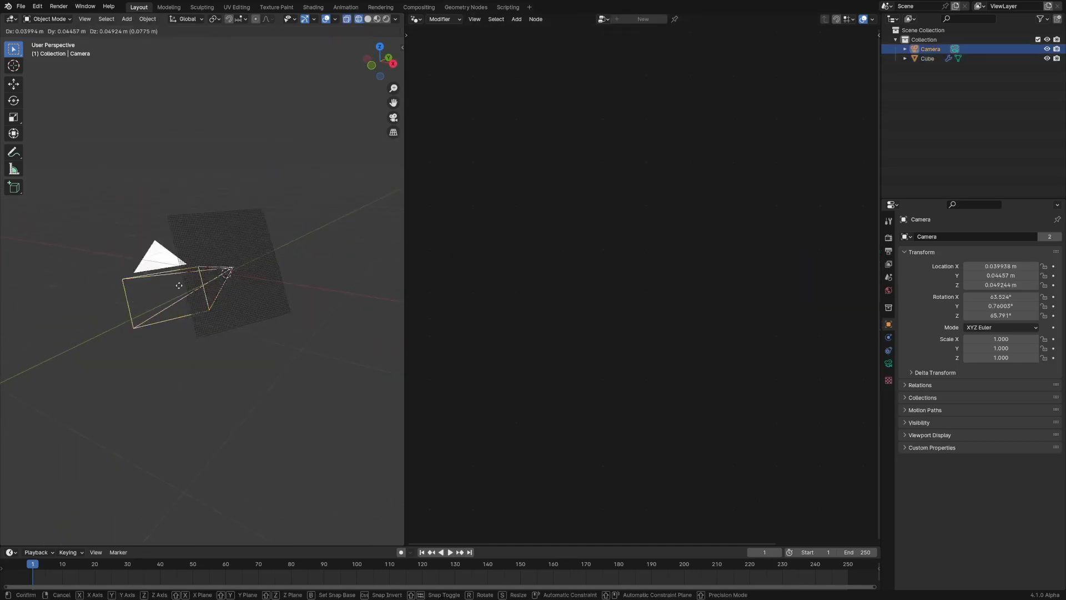
key("r")
key("r")
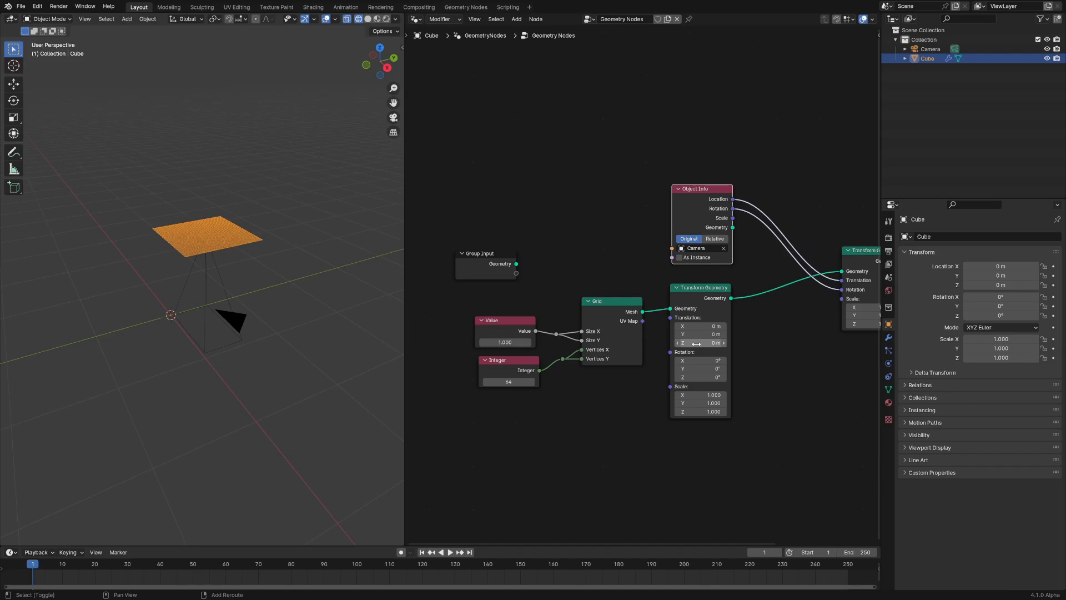
Step: Set the first Transform Geometry node's Z translation to -1 m to place the grid in front of the camera
mouse_move(696, 344)
left_mouse_down()
mouse_move(664, 344)
mouse_move(675, 344)
left_mouse_up()
middle_click_drag(355, 383, 397, 388)
middle_click_drag(282, 337, 216, 240)
Step: Look through the camera, lock it to the view, and navigate it to about X 3.42, Y -7.66, Z 2.83 m
left_click(205, 243)
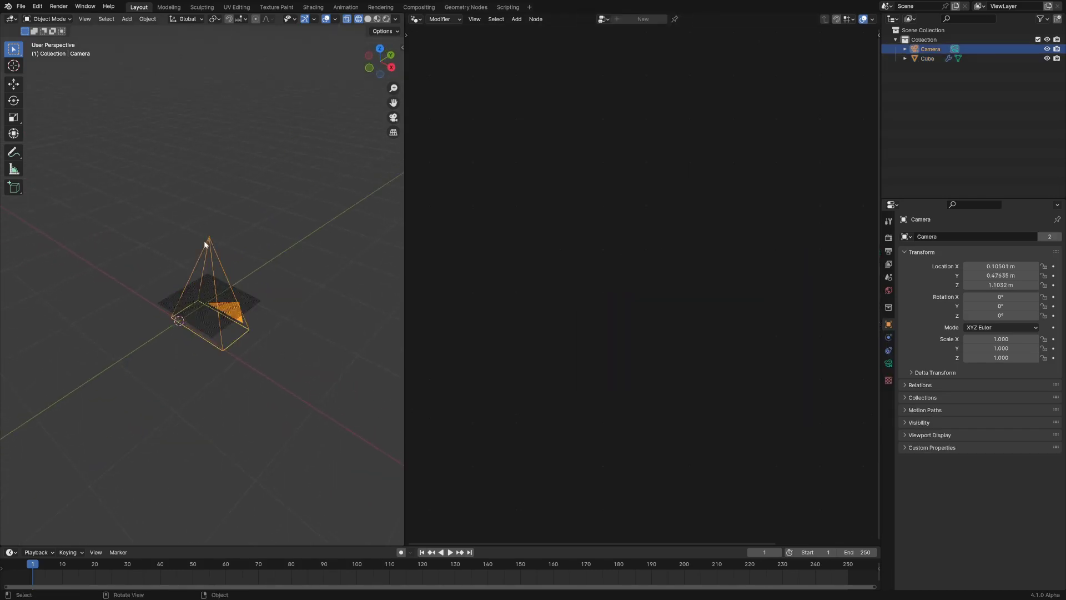
key("KP_0")
key("n")
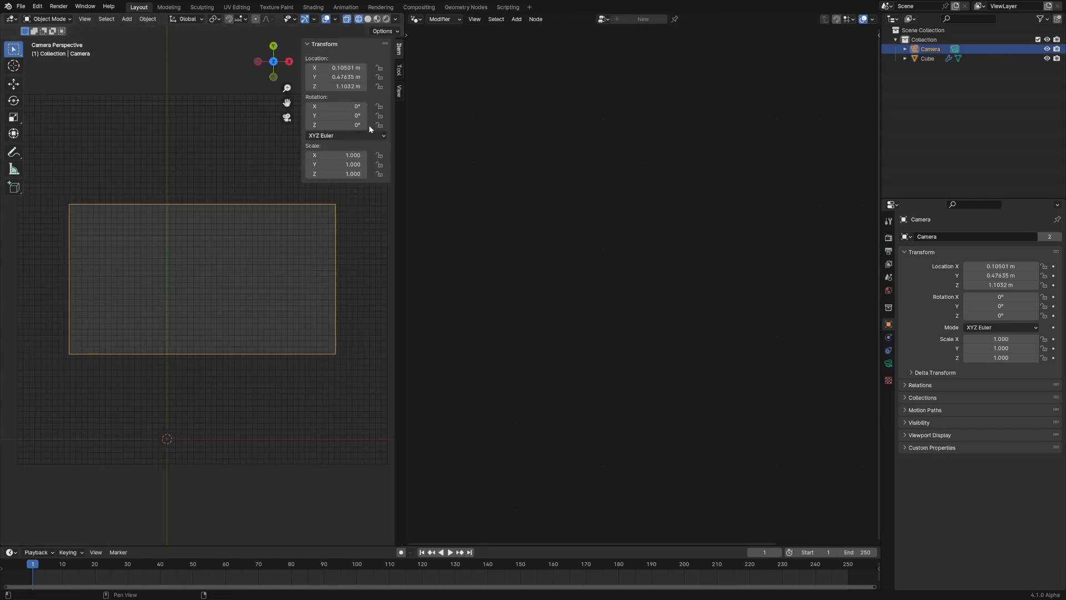
left_click(401, 91)
key("n")
scroll(261, 289, "down", 5)
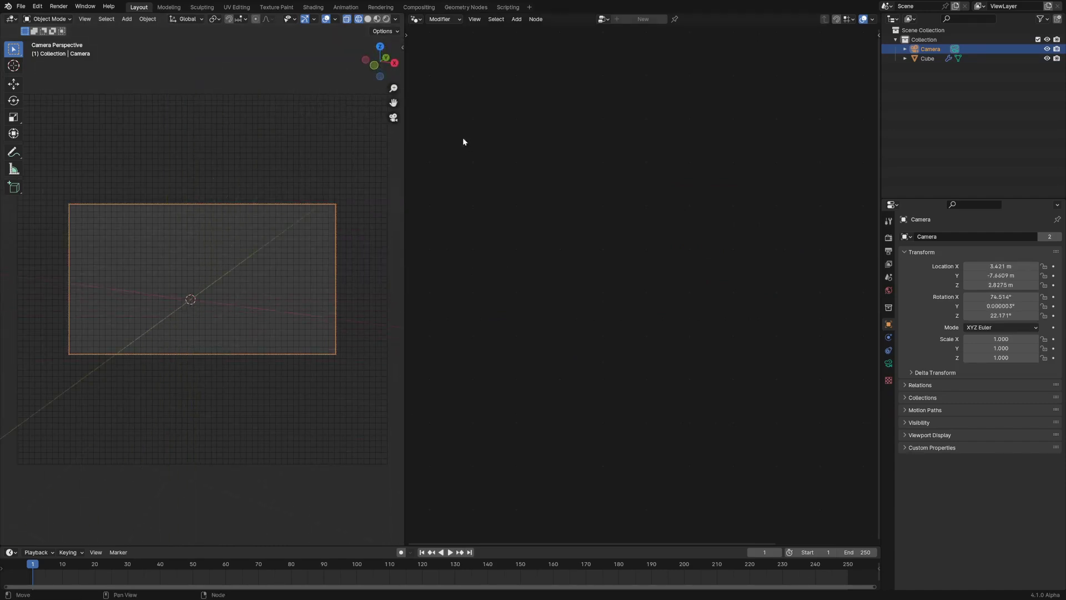
Step: Reselect the grid object and set the output resolution to 1024 by 1024 px
left_click(356, 174)
middle_click_drag(659, 425, 639, 388)
scroll(638, 388, "up", 1)
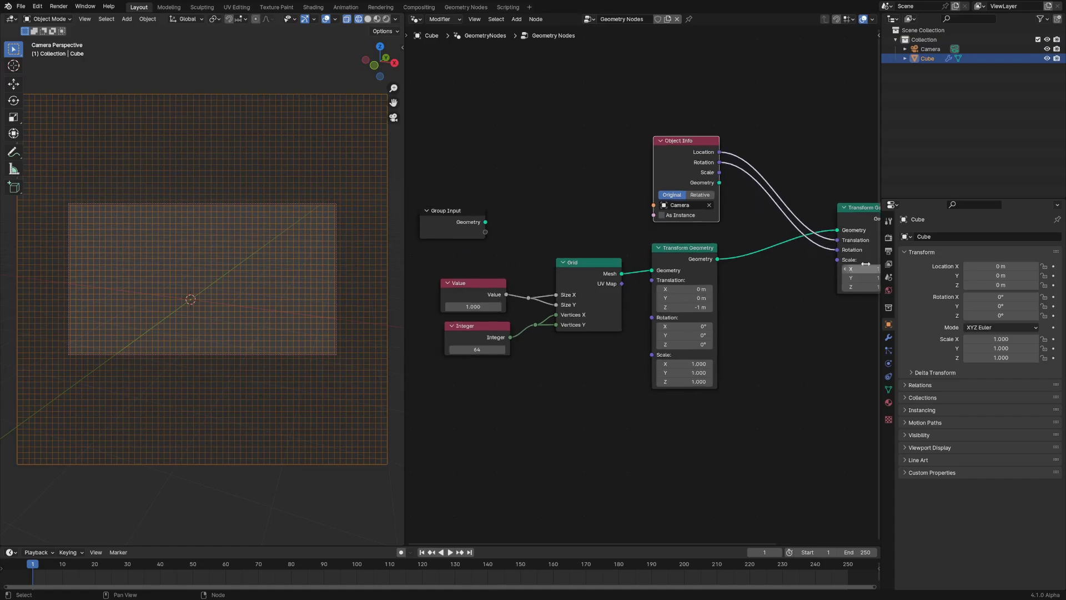
left_click(889, 238)
left_click(889, 253)
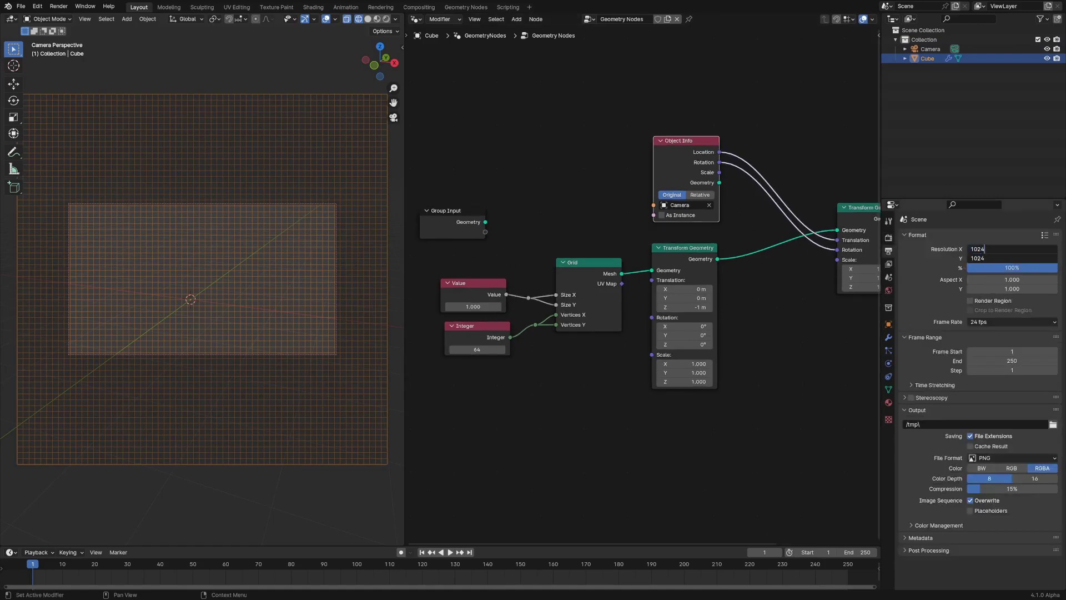
key("Return")
Step: Set the first Transform Geometry node's Z translation to -1.39 m so the grid fits the camera frame, and save the file
left_click(672, 318)
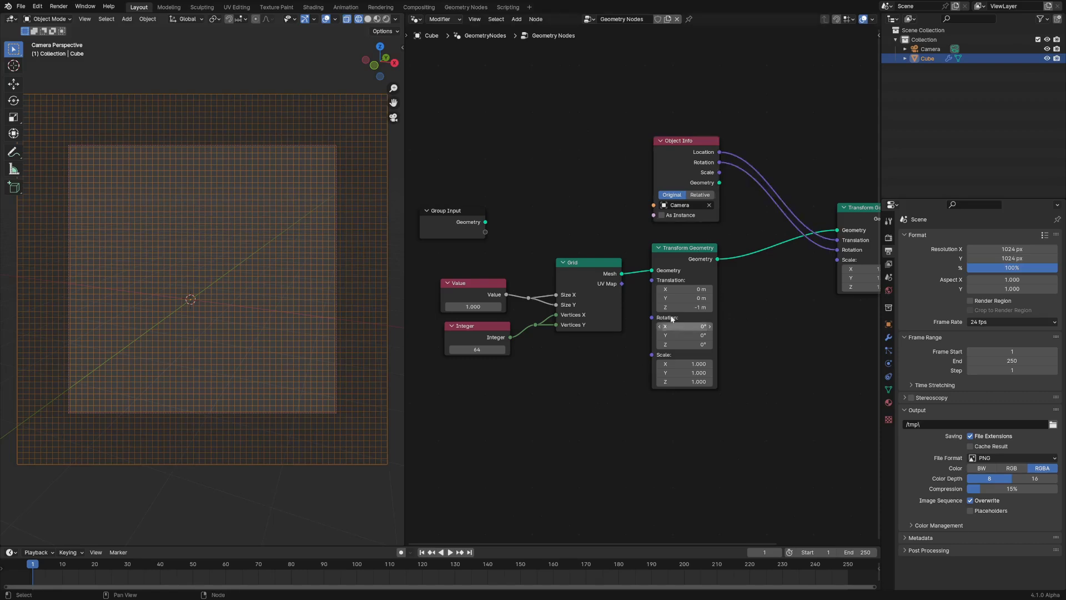
left_click_drag(682, 307, 624, 307, "shift")
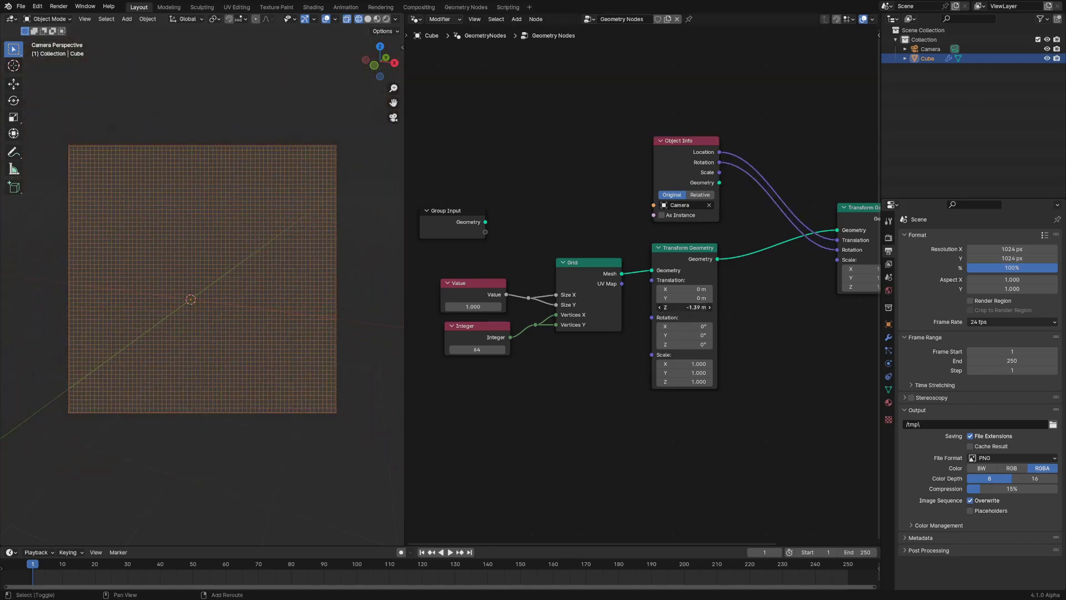
scroll(544, 374, "up", 3)
middle_click_drag(458, 371, 611, 358)
left_click_drag(612, 357, 566, 305, "shift")
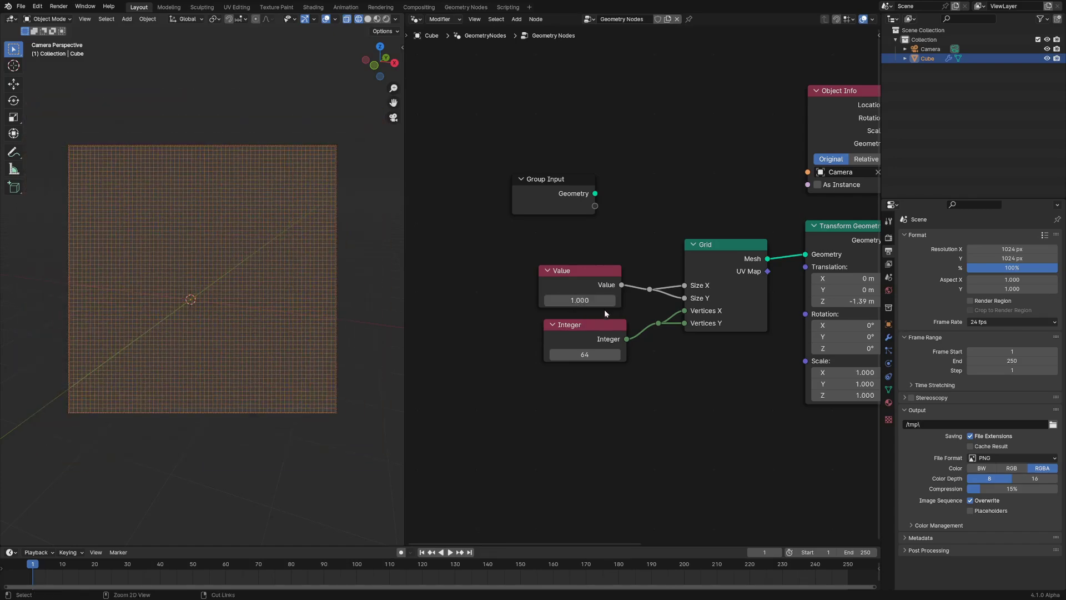
scroll(740, 368, "down", 2)
scroll(617, 358, "up", 2)
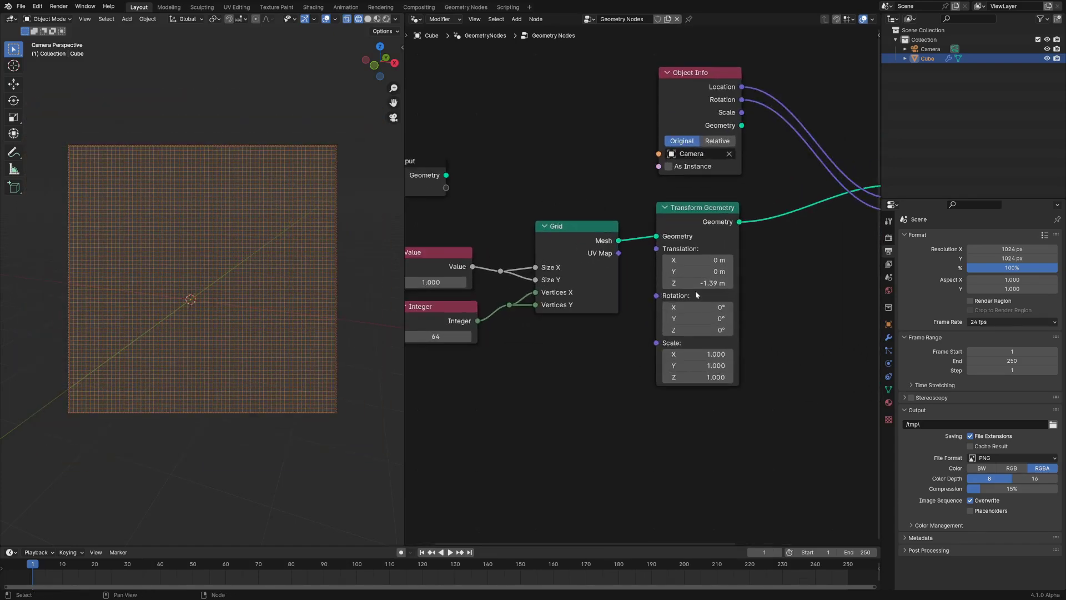
scroll(730, 387, "down", 2)
key("ctrl+s")
scroll(722, 324, "down", 3)
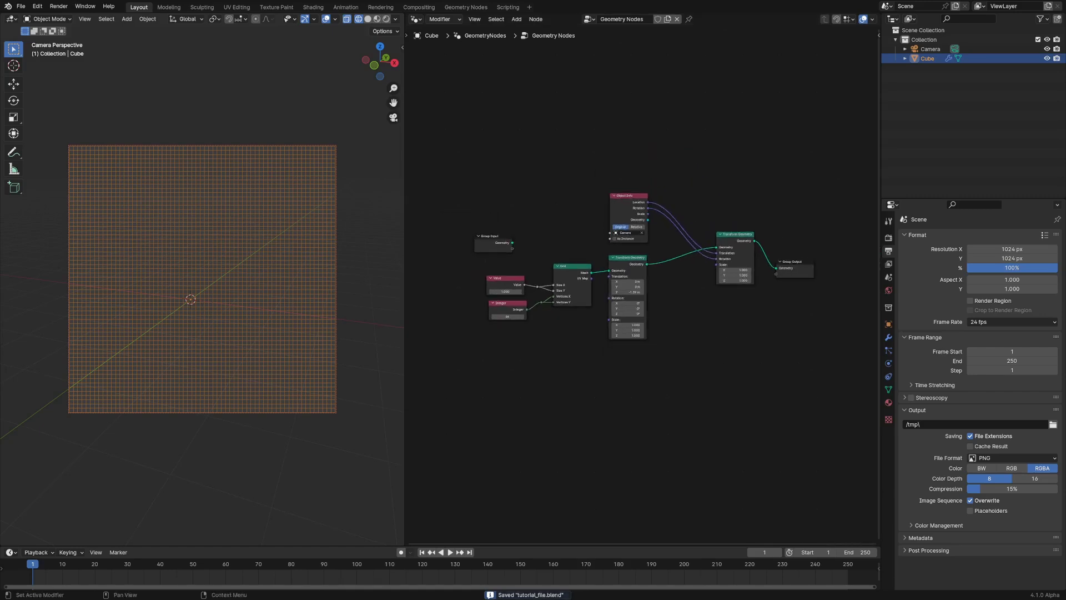
Step: Move the Group Output node farther away and insert a Store Named Attribute node after the second Transform Geometry node
middle_click_drag(759, 323, 659, 331)
scroll(664, 329, "up", 3)
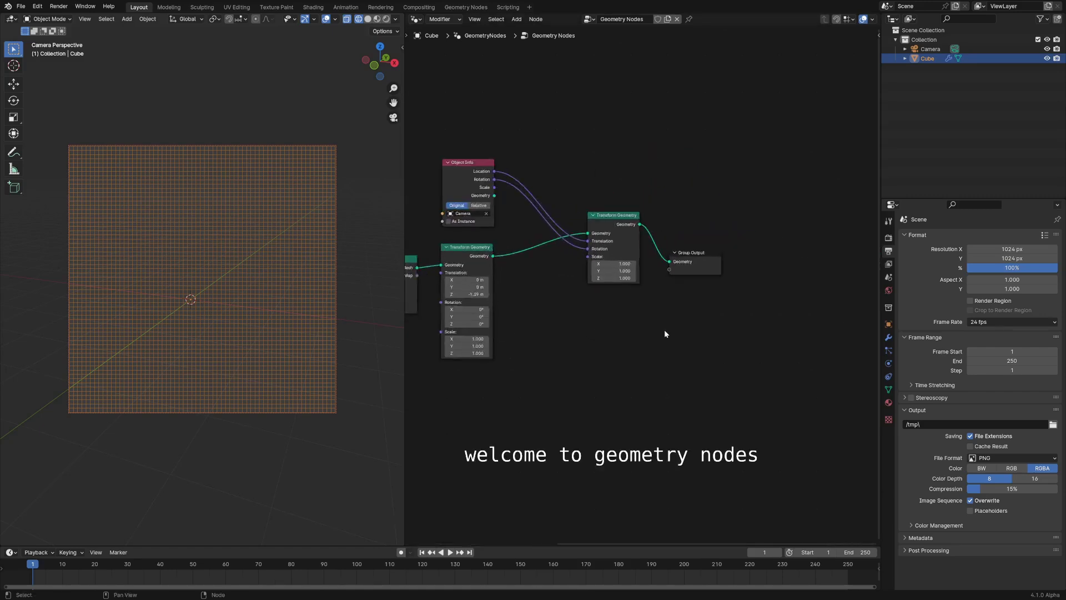
left_click_drag(687, 262, 857, 250)
key("shift+a")
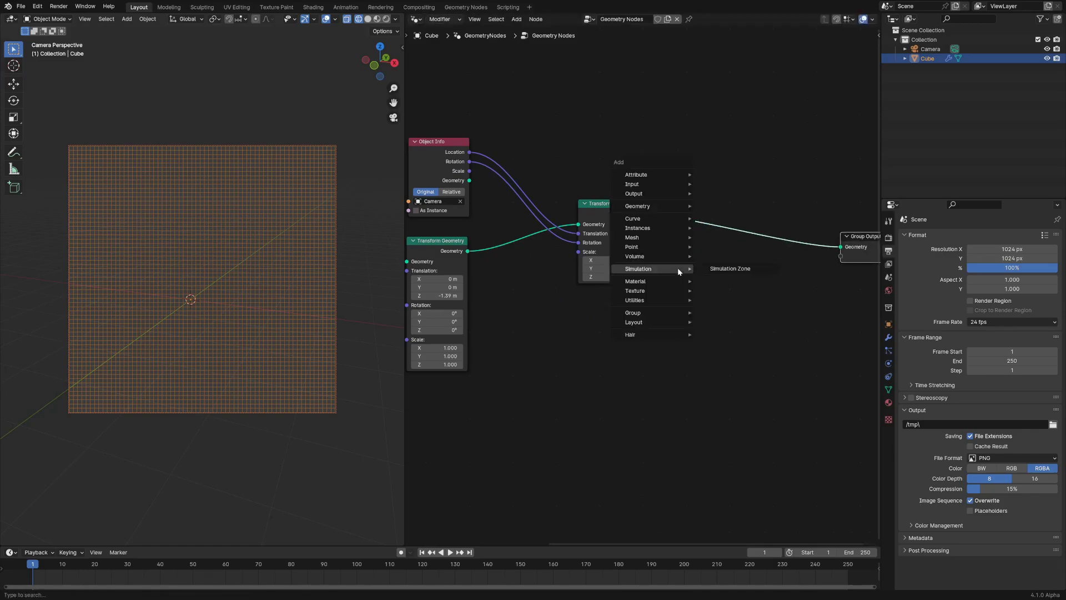
type("store nam")
key("Return")
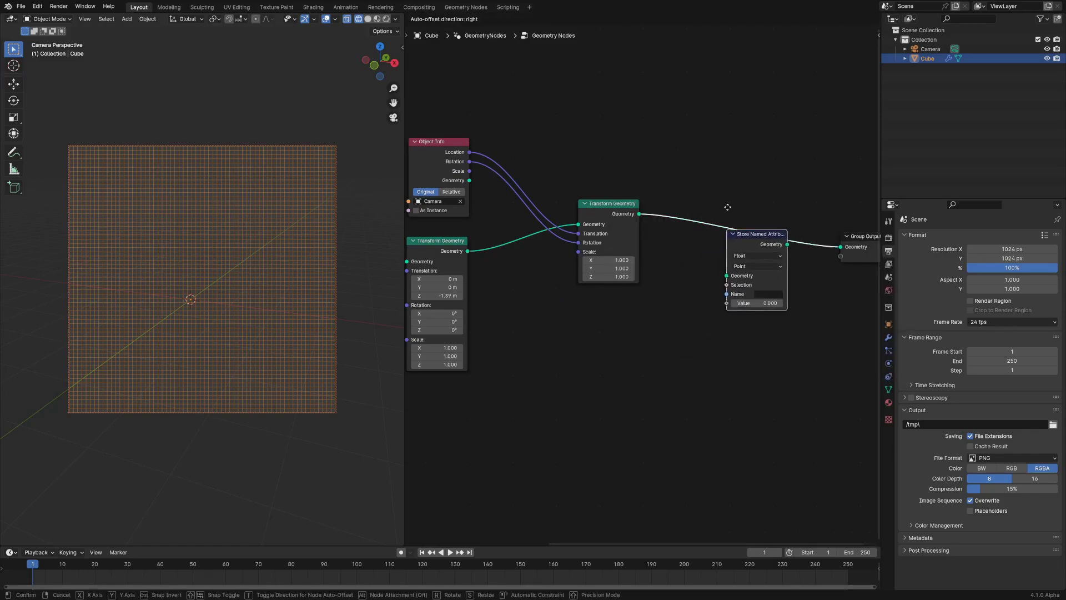
left_click(727, 205)
Step: Name the stored attribute ray_direction and set its data type to Vector
left_click(769, 269)
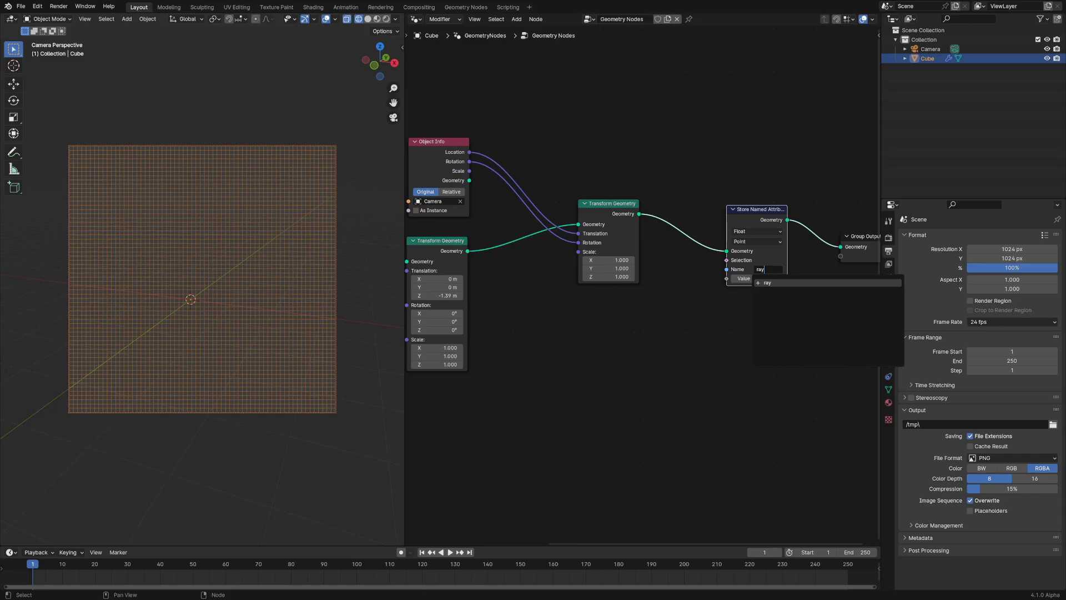
type("ray_direction")
key("Return")
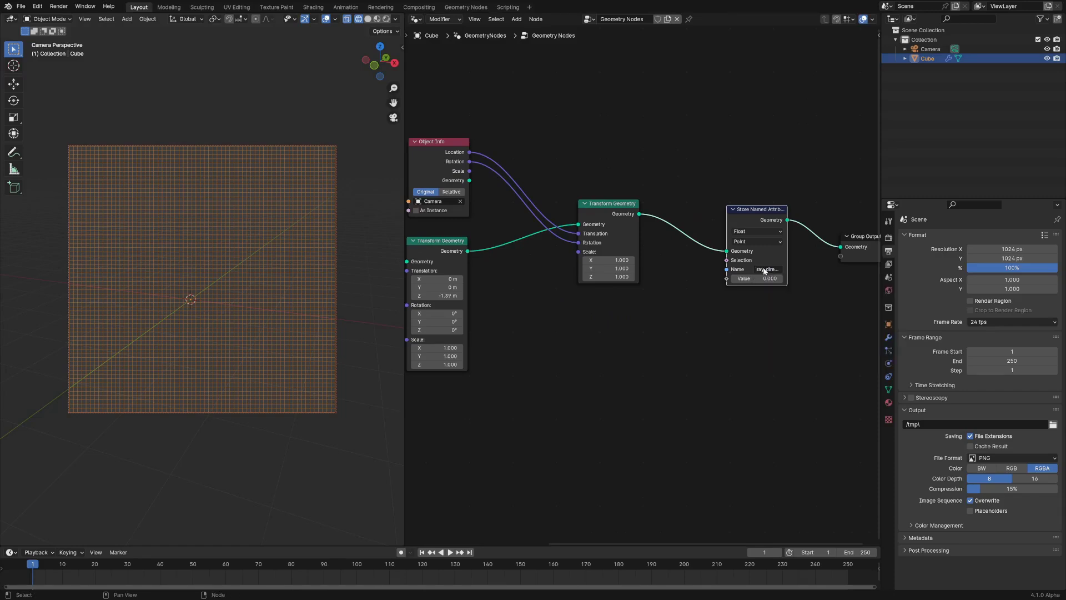
left_click(768, 231)
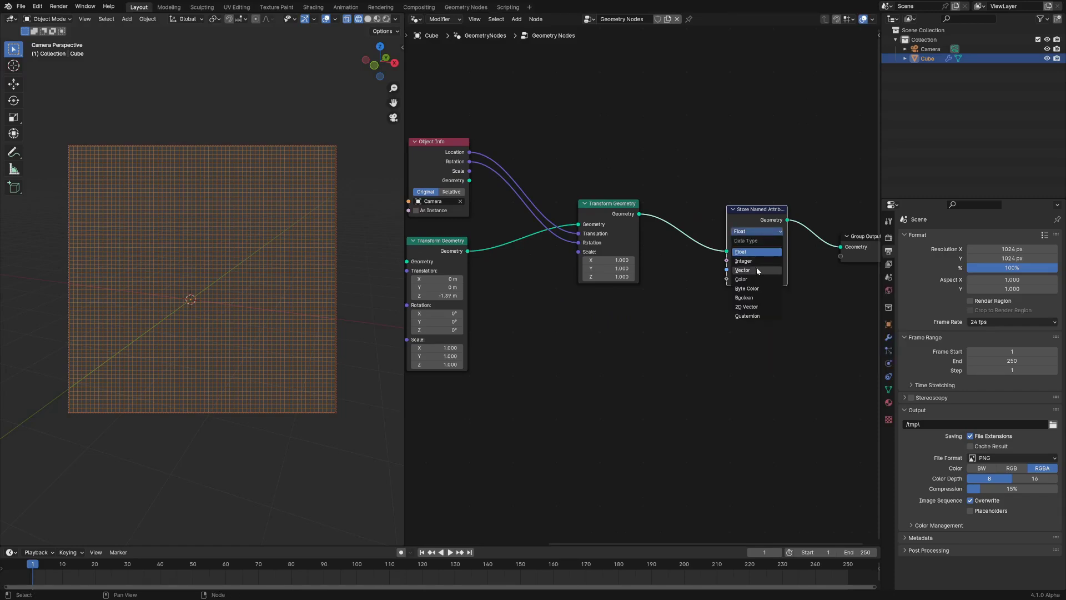
left_click(756, 271)
Step: Add a Position node feeding the Value input of the Store Named Attribute node
left_click(725, 277)
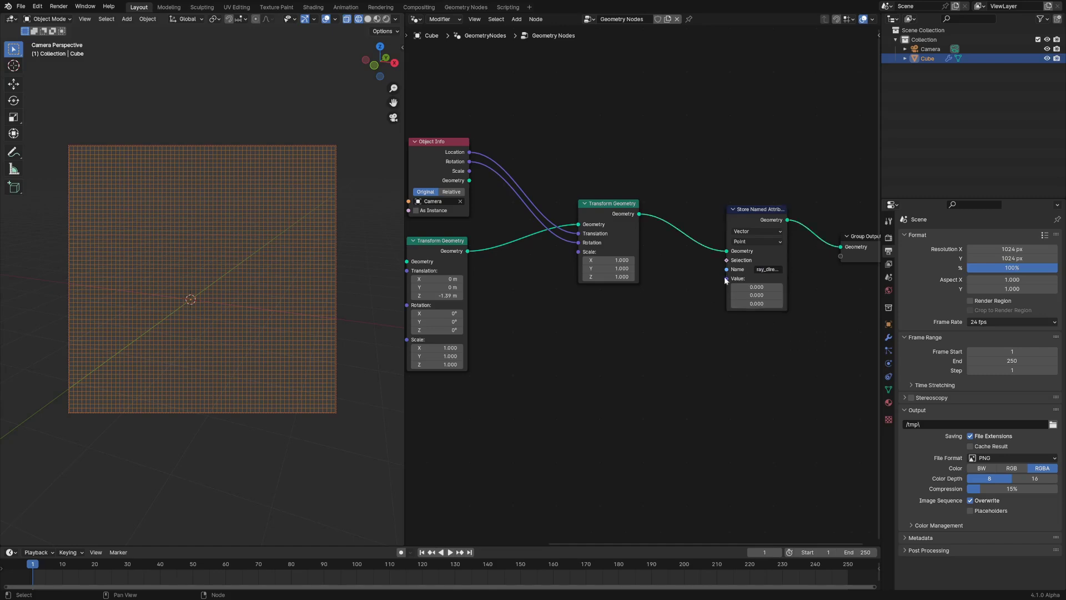
left_click_drag(698, 313, 699, 315)
type("poi")
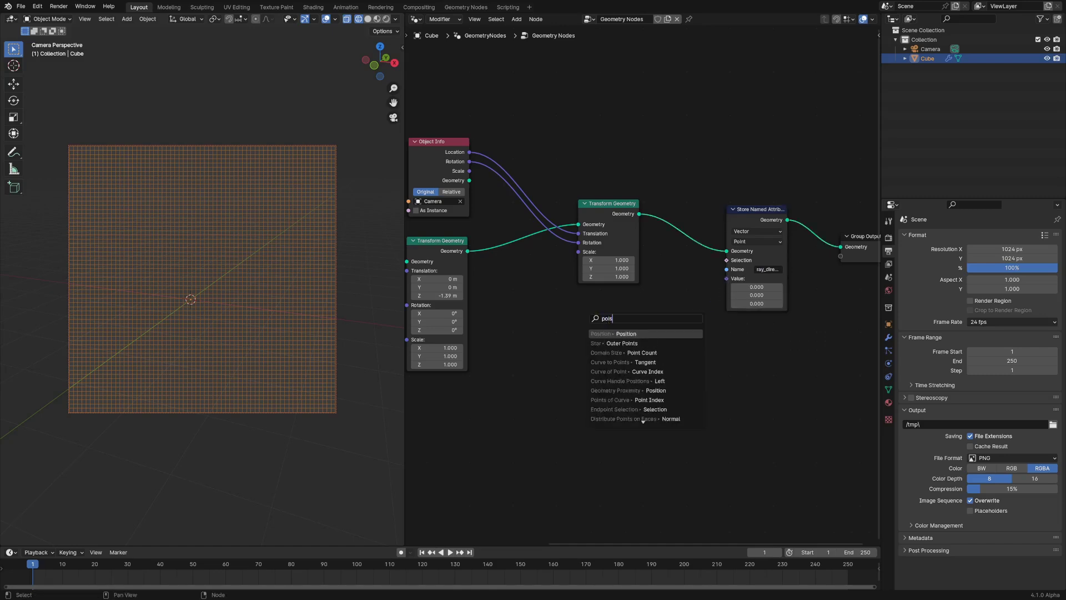
type("s")
key("BackSpace")
key("BackSpace")
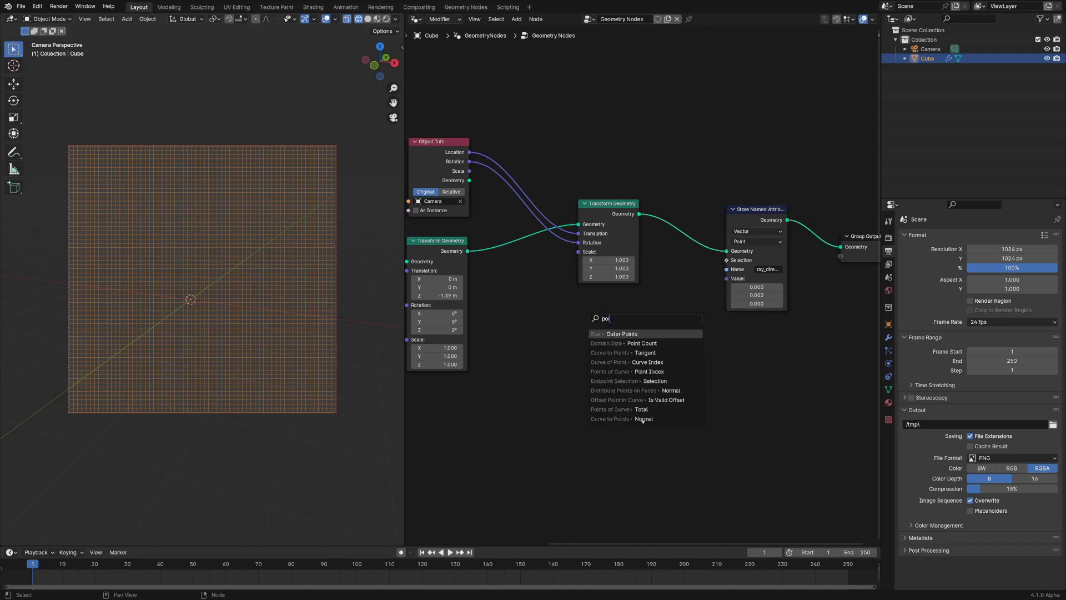
type("s")
key("Return")
left_click(567, 355)
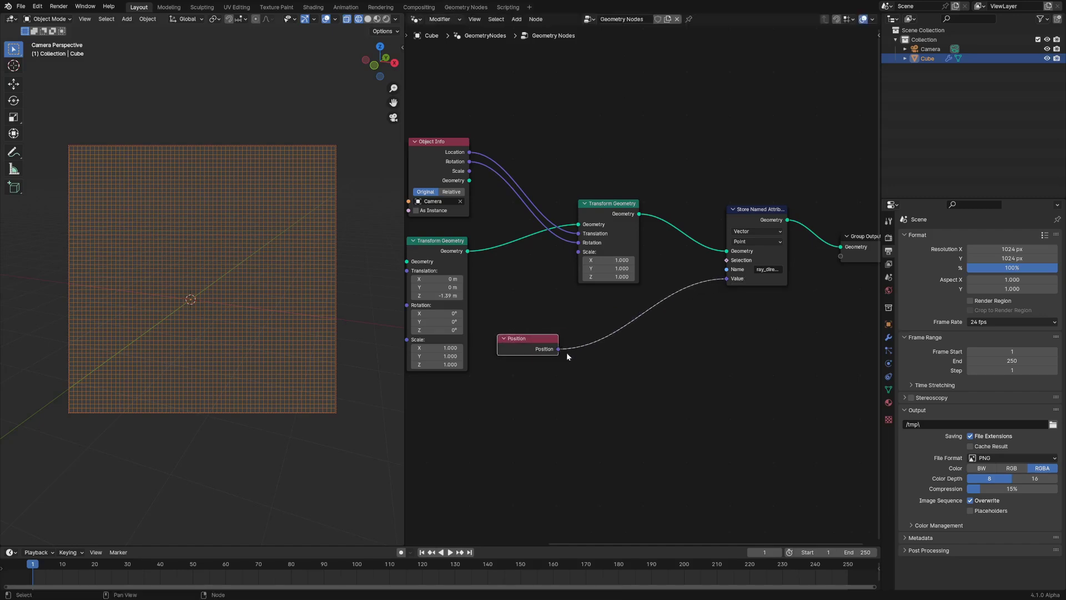
Step: Branch a Vector Math node off the Position output and set its operation to Subtract
left_click_drag(557, 348, 626, 369)
type("s")
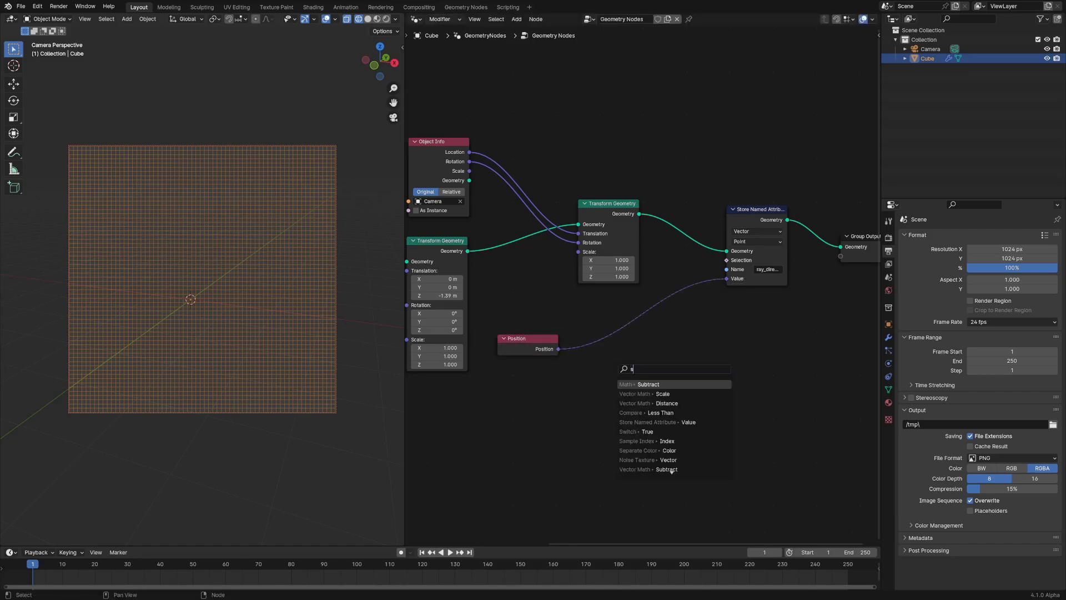
key("Down")
key("Return")
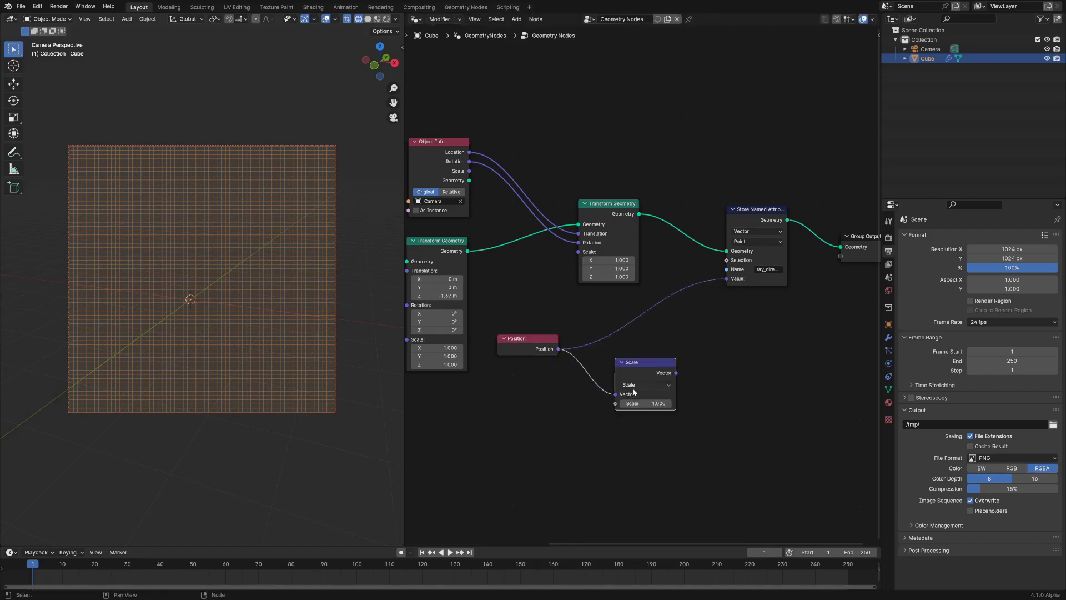
left_click(635, 386)
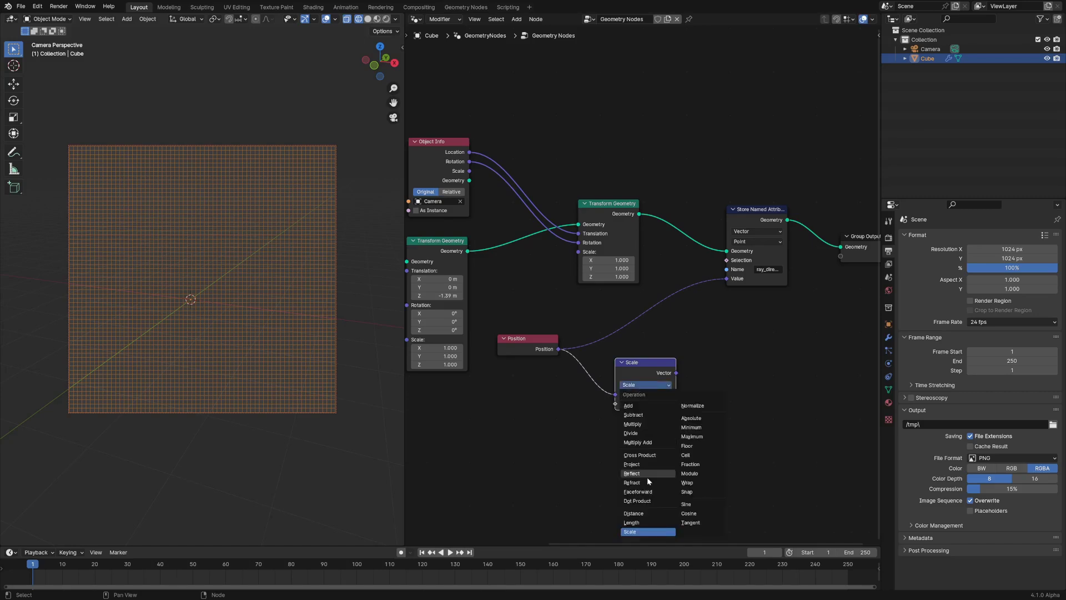
left_click(646, 416)
Step: Add a Normalize node after the Subtract node and connect its result to the ray_direction attribute's Value
left_click_drag(676, 372, 747, 383)
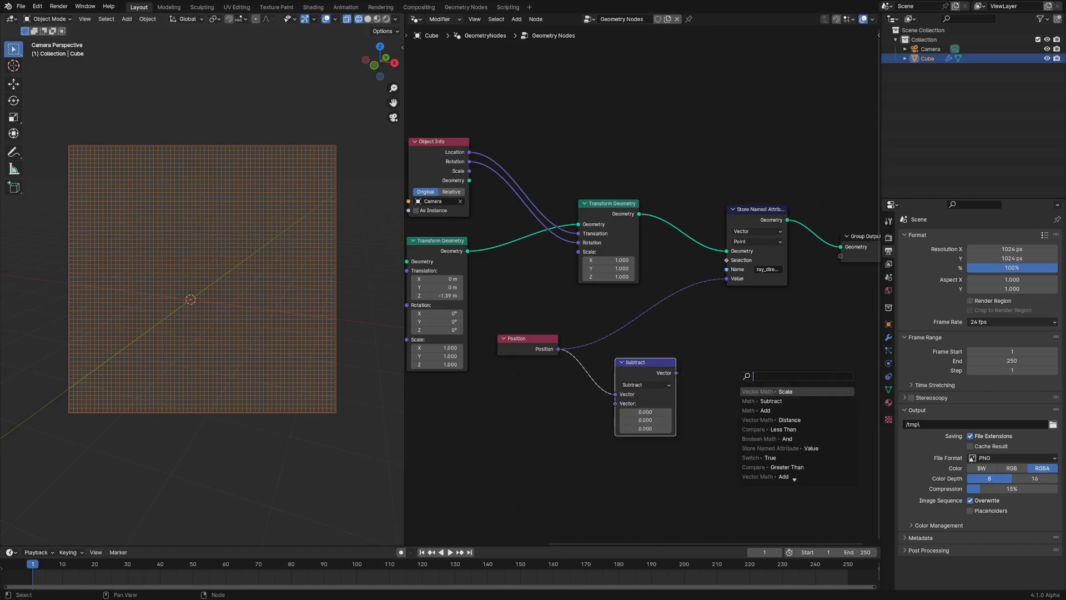
type("normal")
key("Return")
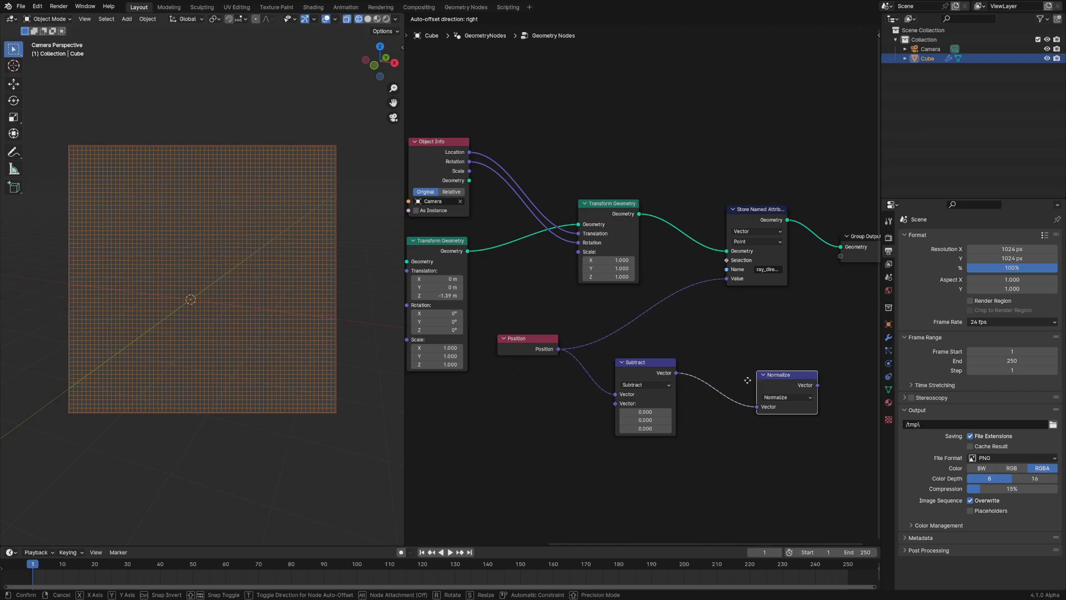
left_click(689, 367)
left_click_drag(758, 372, 727, 278)
Step: Connect the camera Object Info's Location to the Subtract node's second vector and move the Position node closer to it
scroll(705, 315, "down", 4)
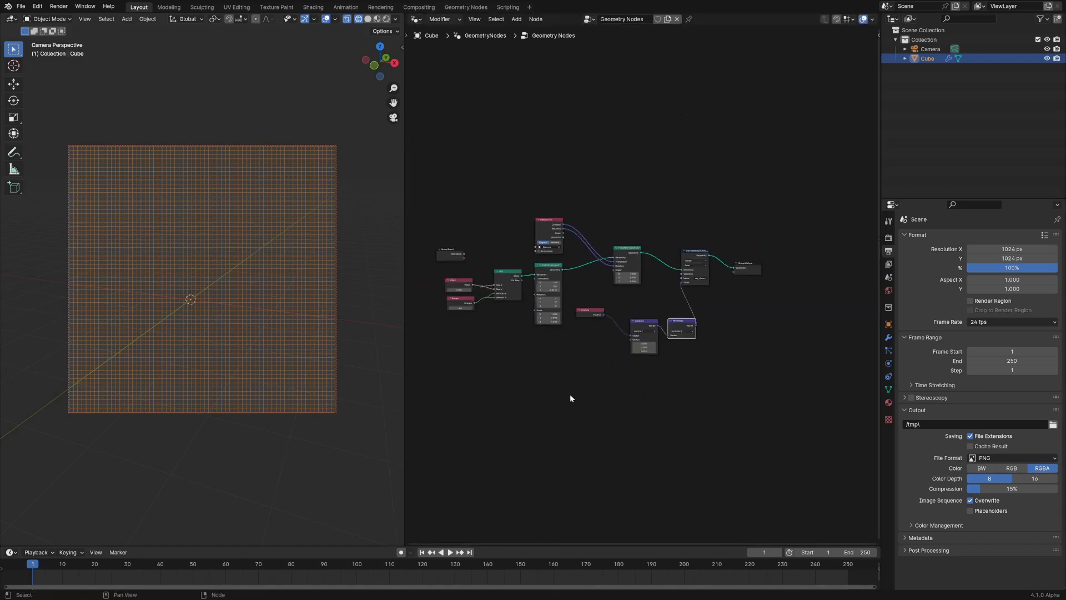
scroll(640, 414, "up", 2)
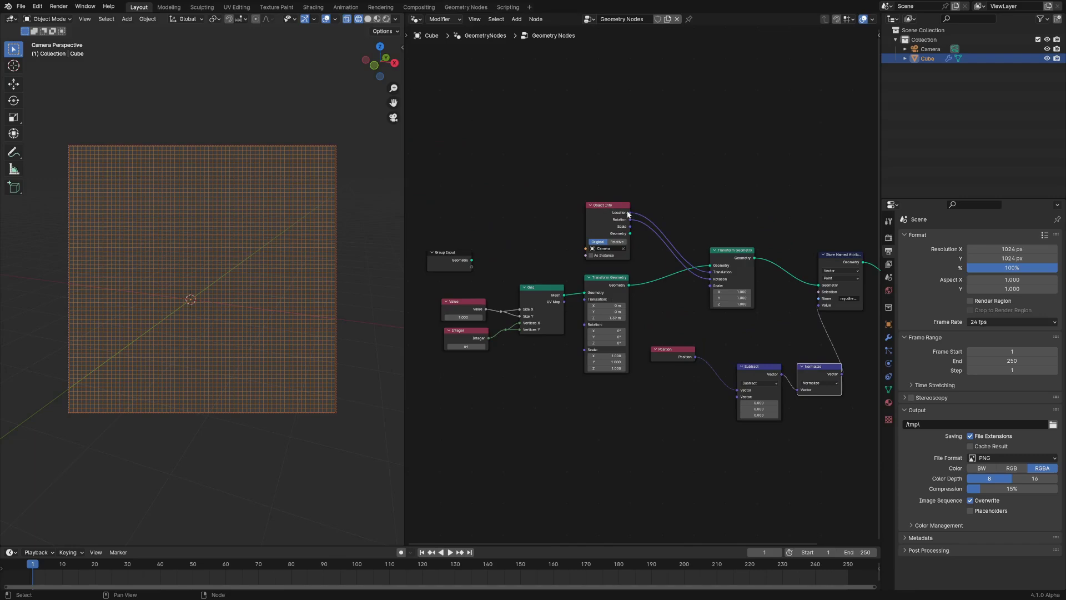
left_click_drag(629, 212, 736, 396)
left_click_drag(680, 358, 687, 392)
Step: Space out the Group Output and Store Named Attribute nodes and maximize the node editor
middle_click_drag(638, 378, 552, 351)
scroll(817, 277, "up", 4)
middle_click_drag(866, 281, 667, 266)
scroll(667, 267, "down", 3)
left_click_drag(697, 243, 860, 250)
left_click_drag(611, 221, 686, 238)
key("ctrl+space")
middle_click_drag(568, 274, 732, 286)
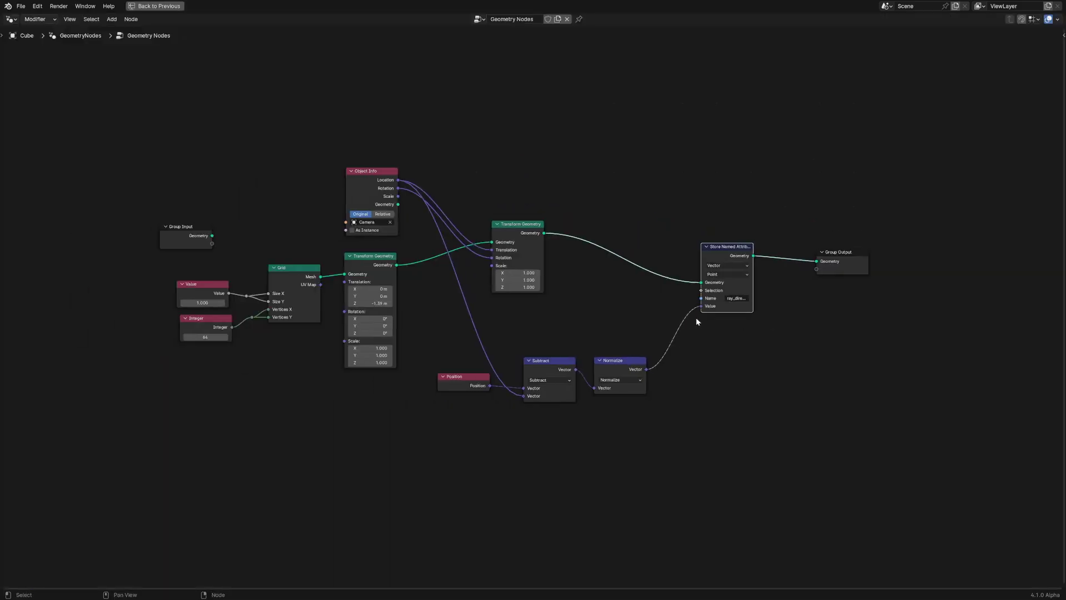
Step: Widen the Store Named Attribute node so its full attribute name is readable
scroll(423, 322, "up", 5)
scroll(541, 294, "up", 1)
left_click_drag(345, 115, 345, 132)
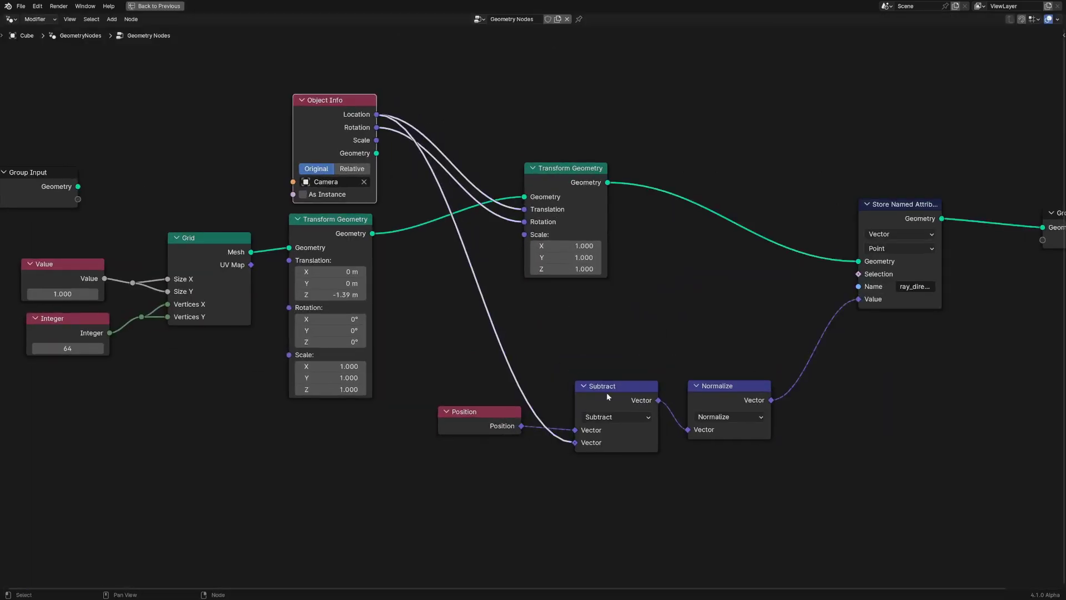
left_click(476, 432)
left_click_drag(858, 206, 853, 210)
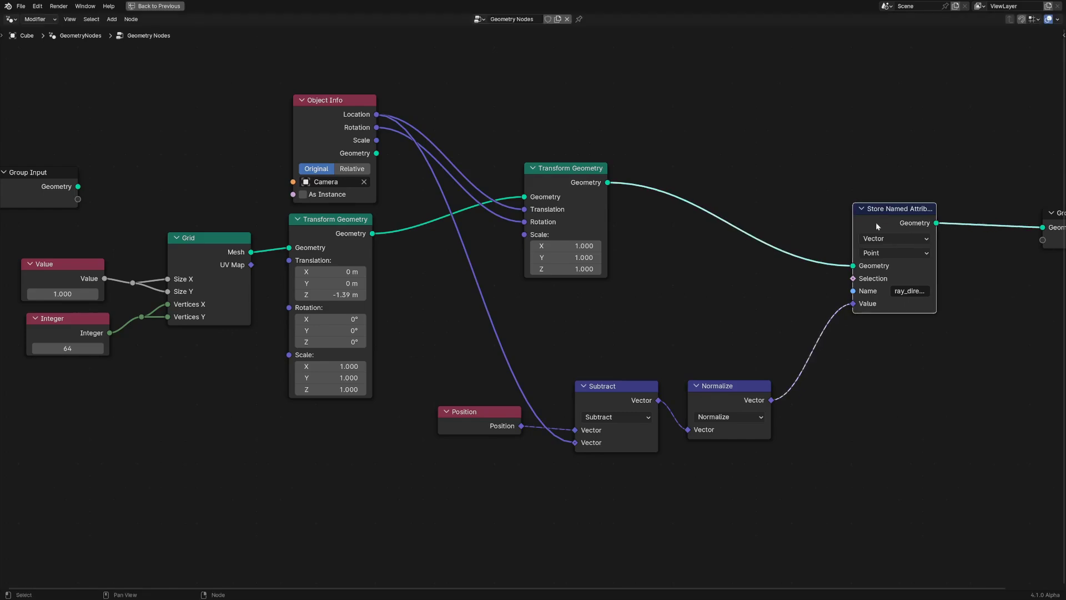
left_click_drag(937, 270, 961, 267)
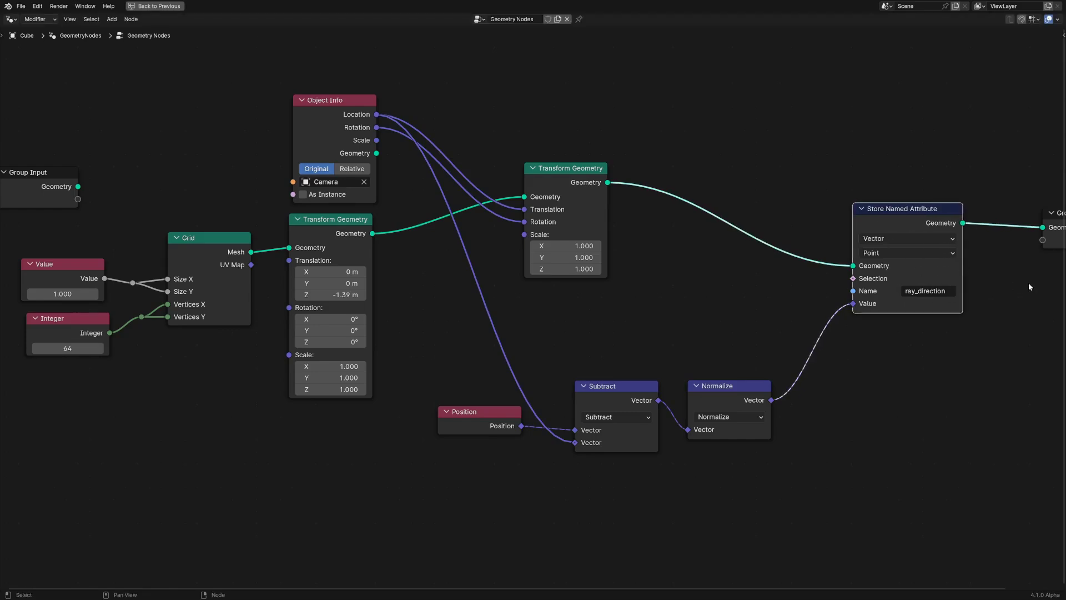
Step: Make room before the Group Output node and add a Simulation Zone to the node tree
middle_click_drag(940, 291, 736, 265)
scroll(765, 268, "down", 3)
left_click_drag(803, 226, 875, 228)
left_click(869, 324)
key("shift+a")
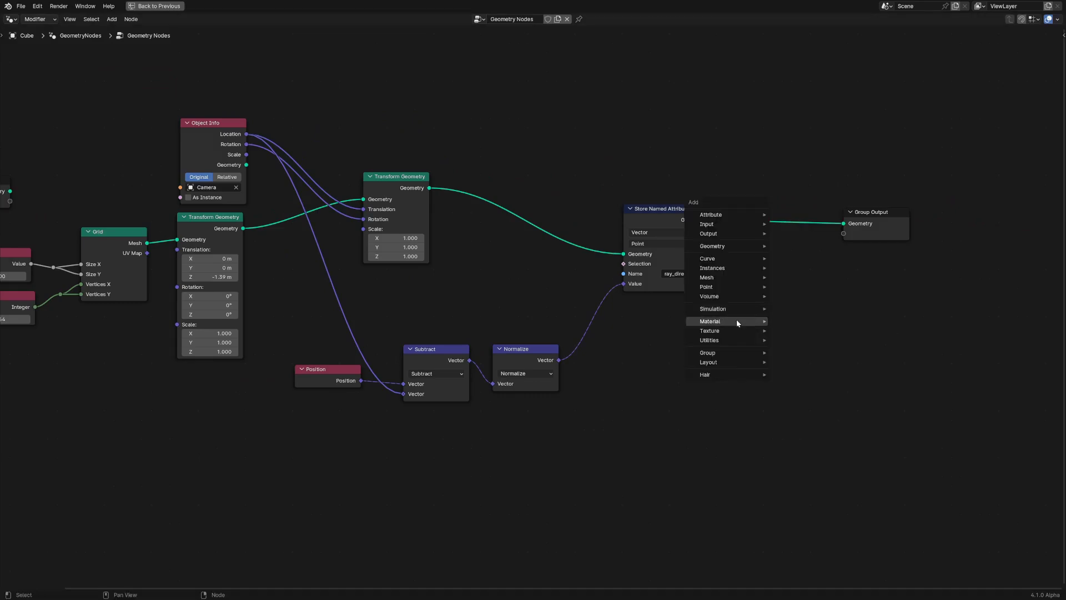
mouse_move(738, 308)
left_click(805, 308)
left_click(795, 269)
left_click_drag(710, 219, 727, 316)
Step: Place the simulation zone between the Store Named Attribute and Group Output nodes, spreading its input and output apart
left_click_drag(863, 232, 1019, 230)
left_click_drag(933, 285, 998, 221)
middle_click_drag(967, 325, 842, 338)
left_click_drag(899, 225, 1034, 225)
left_click_drag(799, 288, 971, 222)
left_click_drag(625, 309, 641, 246)
Step: Insert a Set Position node on the geometry link inside the simulation zone, close to the Simulation Output
scroll(833, 334, "down", 1)
middle_click_drag(855, 351, 703, 364)
left_click(634, 283)
key("shift+a")
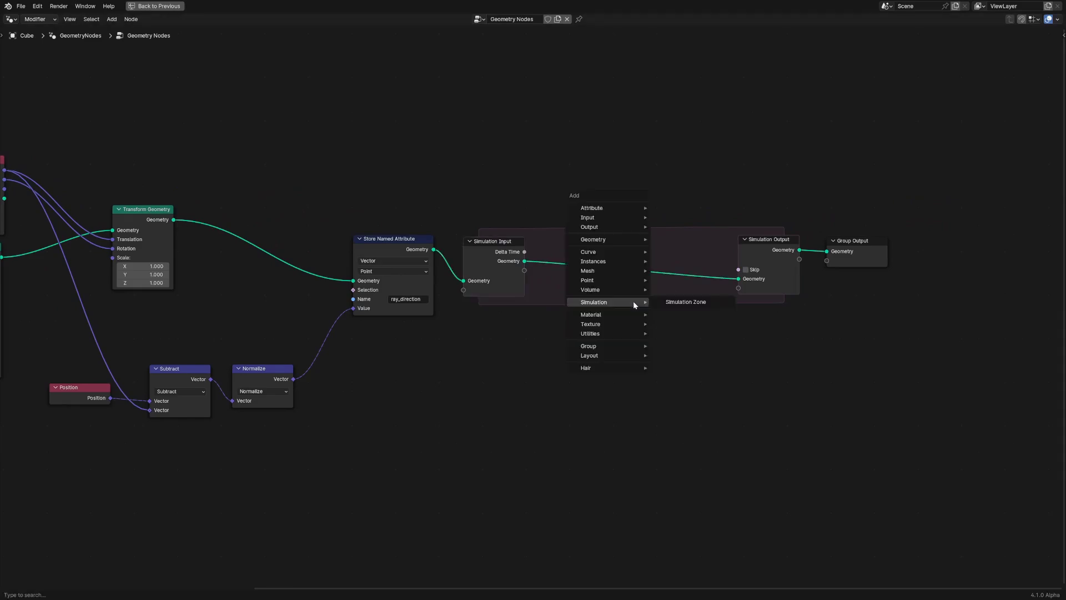
type("set po")
key("Return")
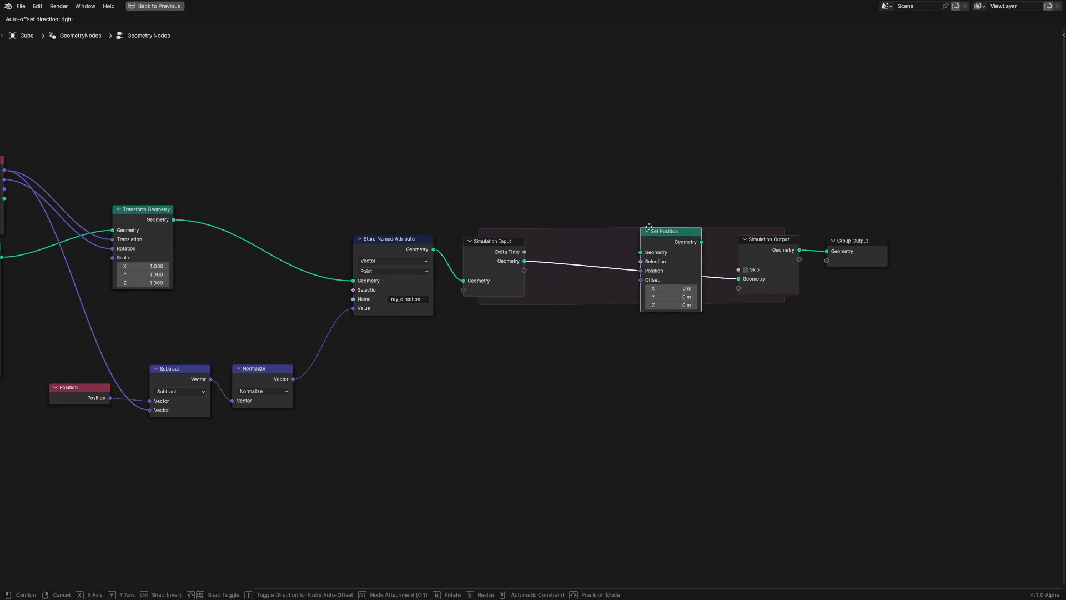
left_click(661, 234)
left_click_drag(662, 234, 666, 247)
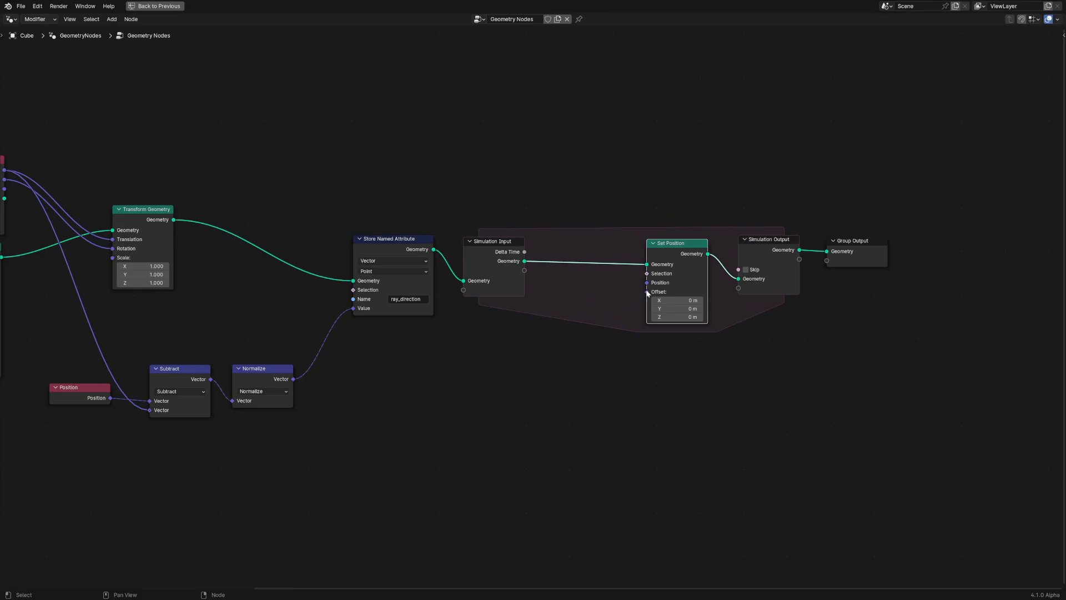
Step: Add a Vector Math Scale node driving the Set Position node's Offset
left_click_drag(646, 291, 575, 357)
type("scale")
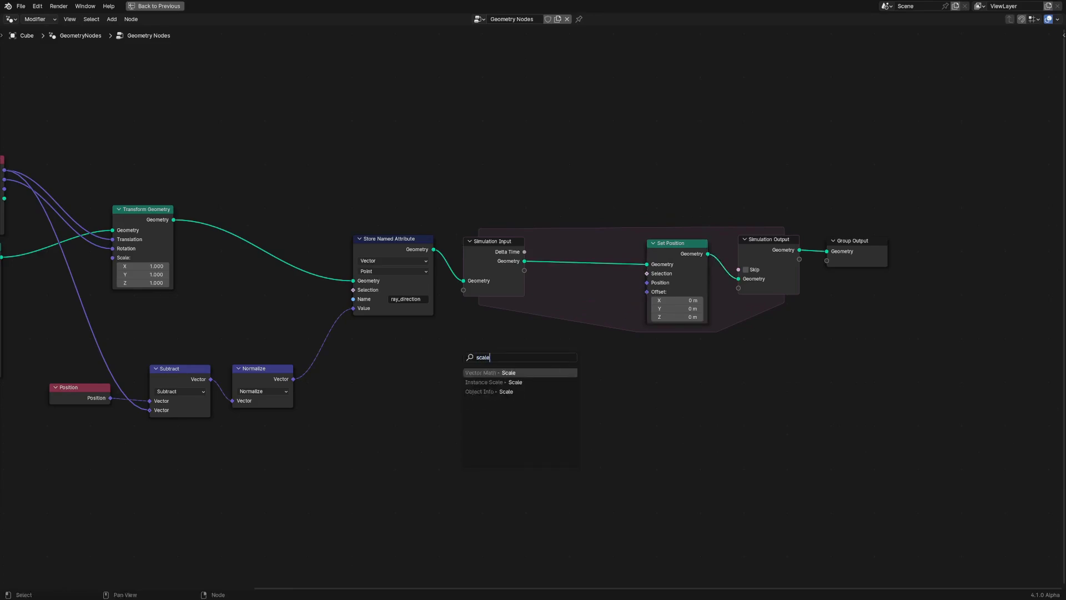
key("Return")
left_click(635, 343)
middle_click_drag(598, 368, 707, 363)
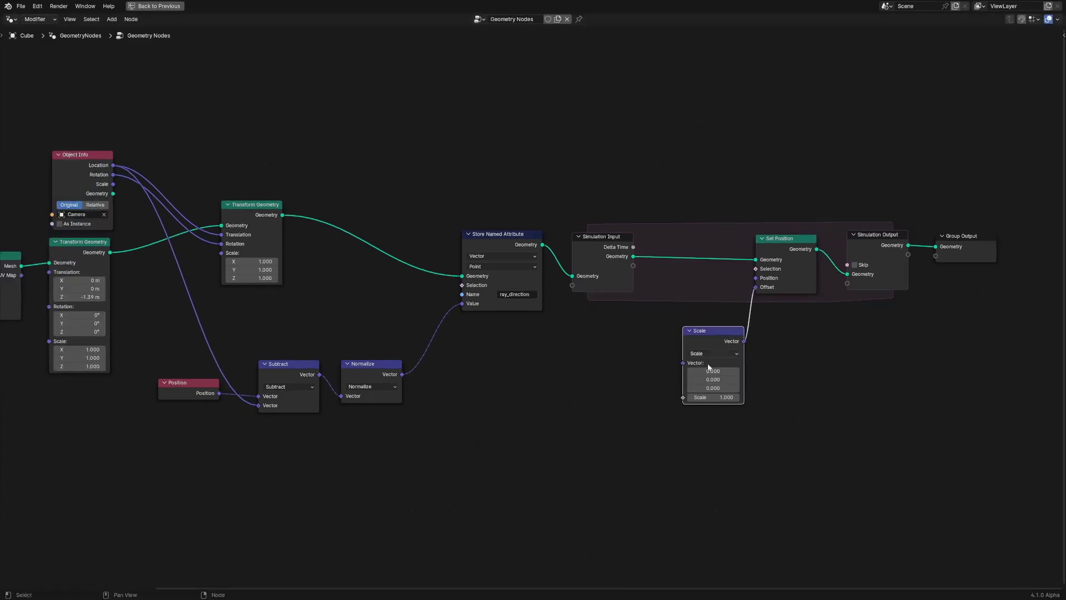
Step: Feed the Scale node's vector from a Named Attribute node reading ray_direction, and save the file
left_click_drag(683, 363, 522, 362)
type("named att")
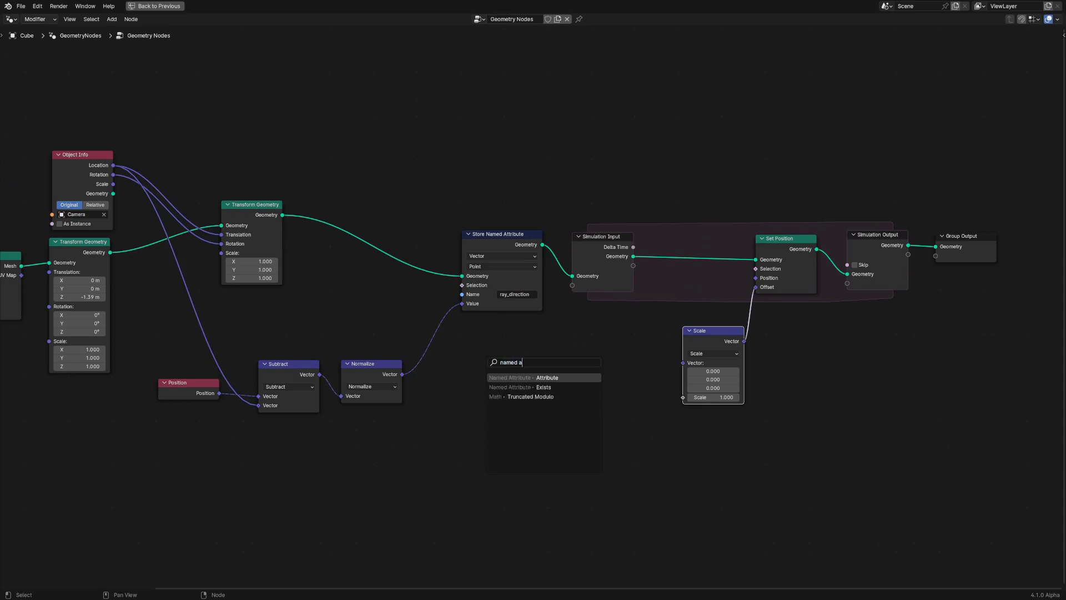
key("Return")
left_click(623, 359)
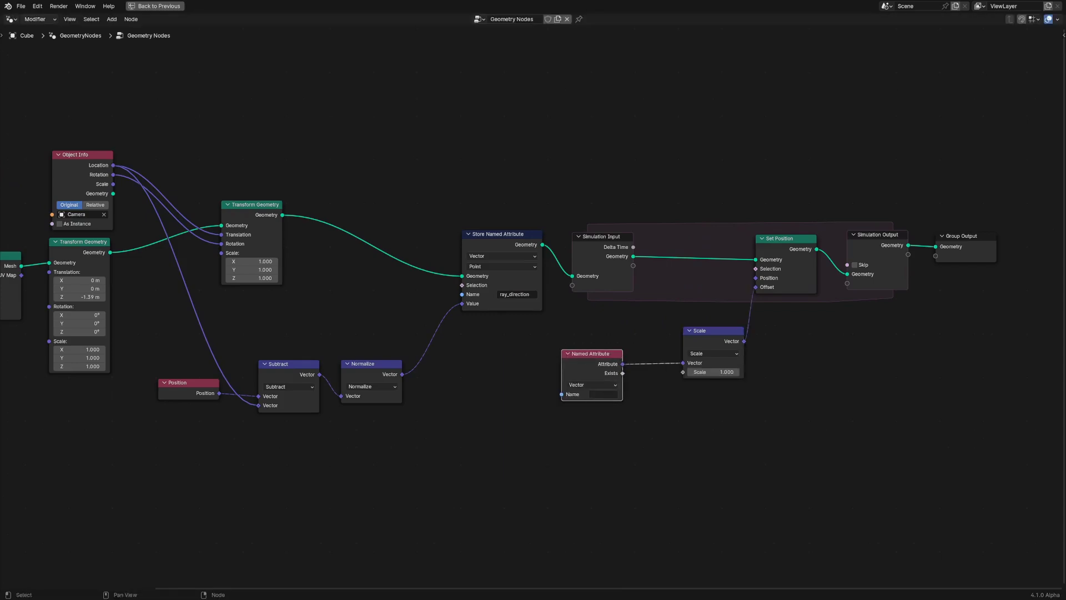
left_click(602, 394)
key("Return")
key("ctrl+s")
Step: Add a second Position node below the Named Attribute node
middle_click_drag(611, 395, 682, 333)
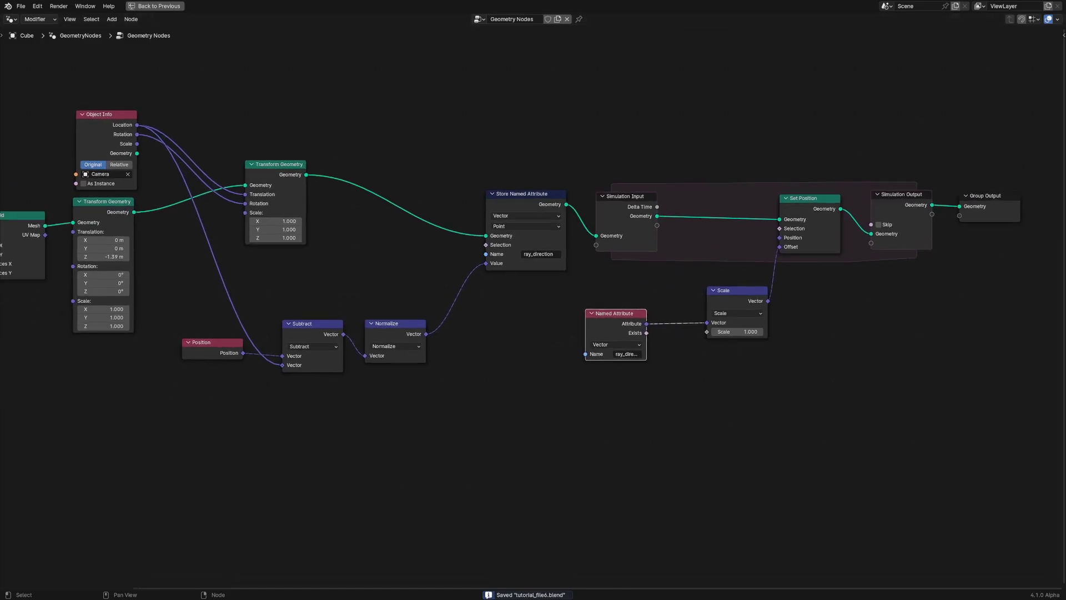
middle_click_drag(570, 390, 558, 348)
key("shift+a")
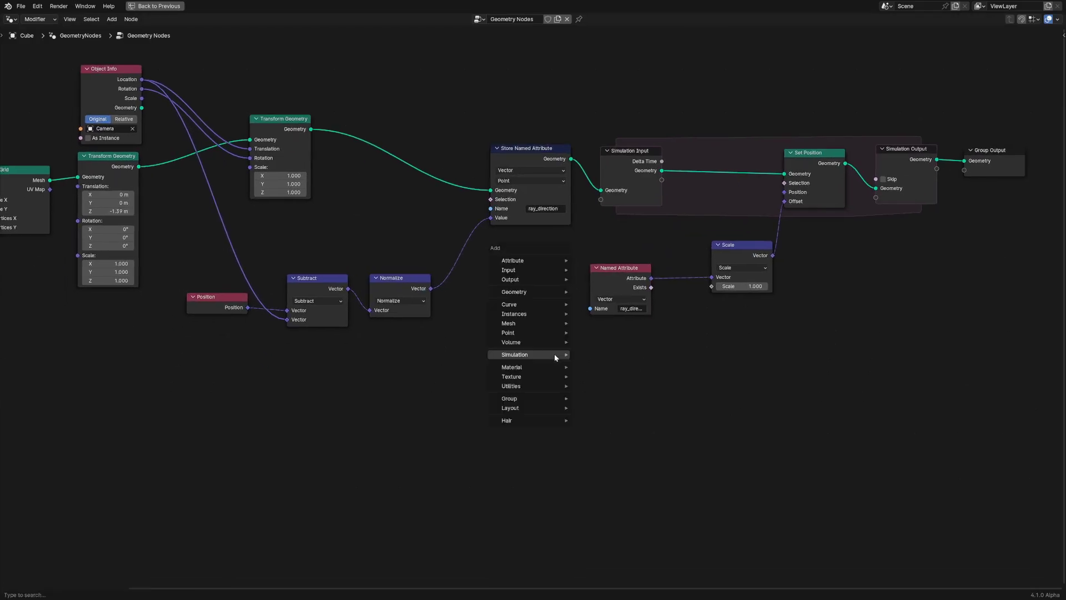
type("position")
key("Down")
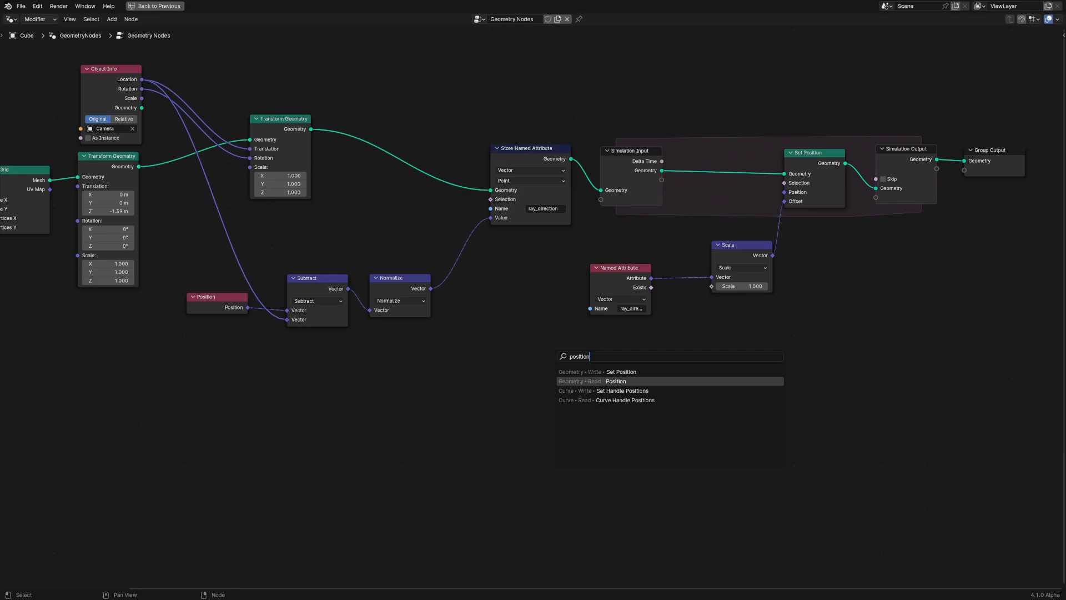
key("Return")
left_click(487, 364)
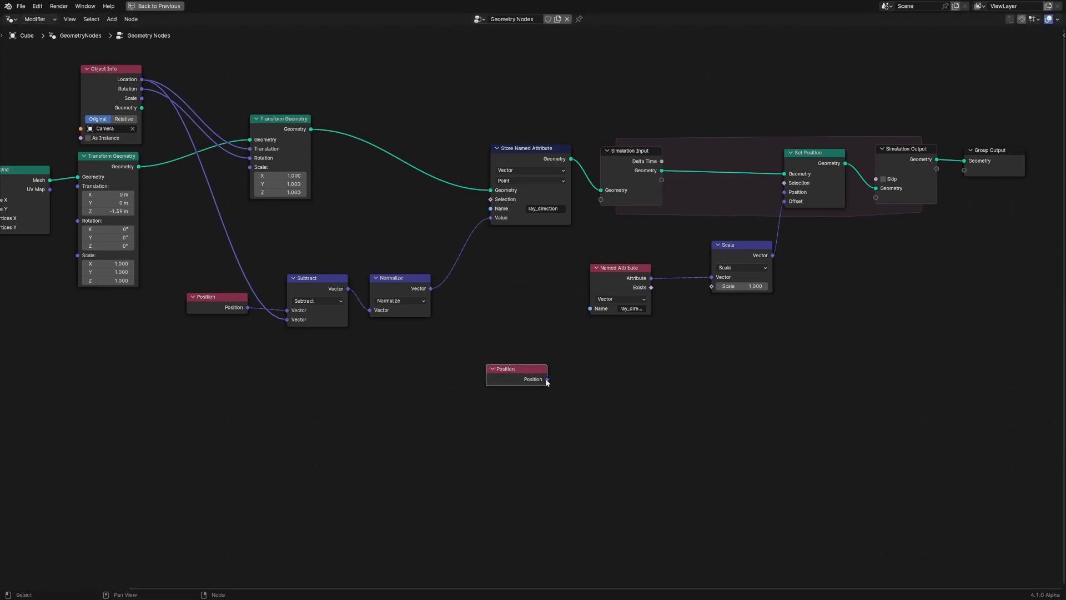
Step: Add a Vector Math Distance node fed by the new Position node
left_click_drag(614, 374, 616, 375)
type("dista")
key("Return")
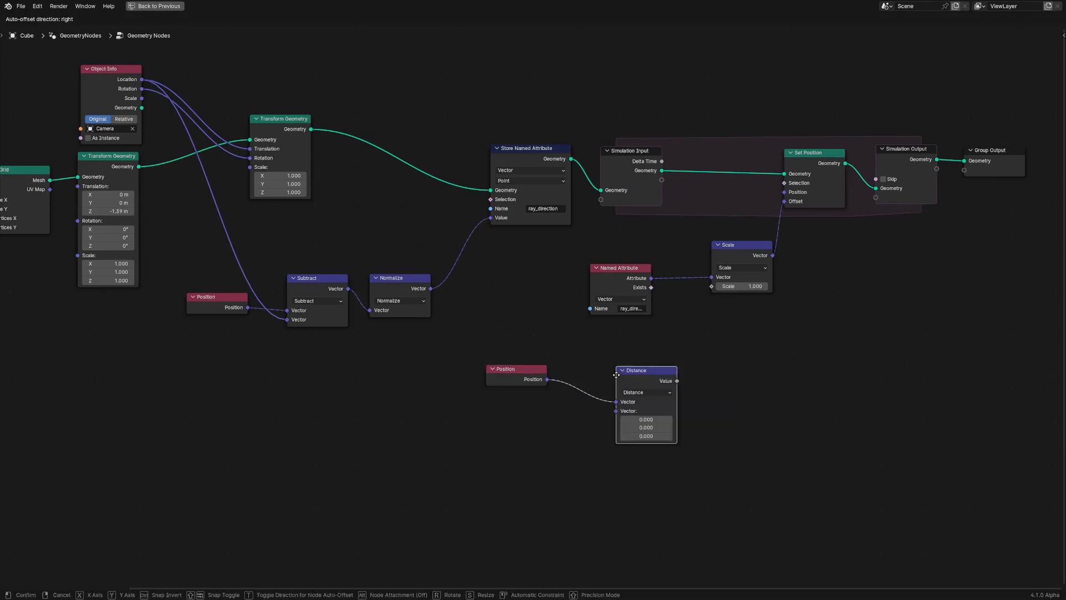
left_click(581, 361)
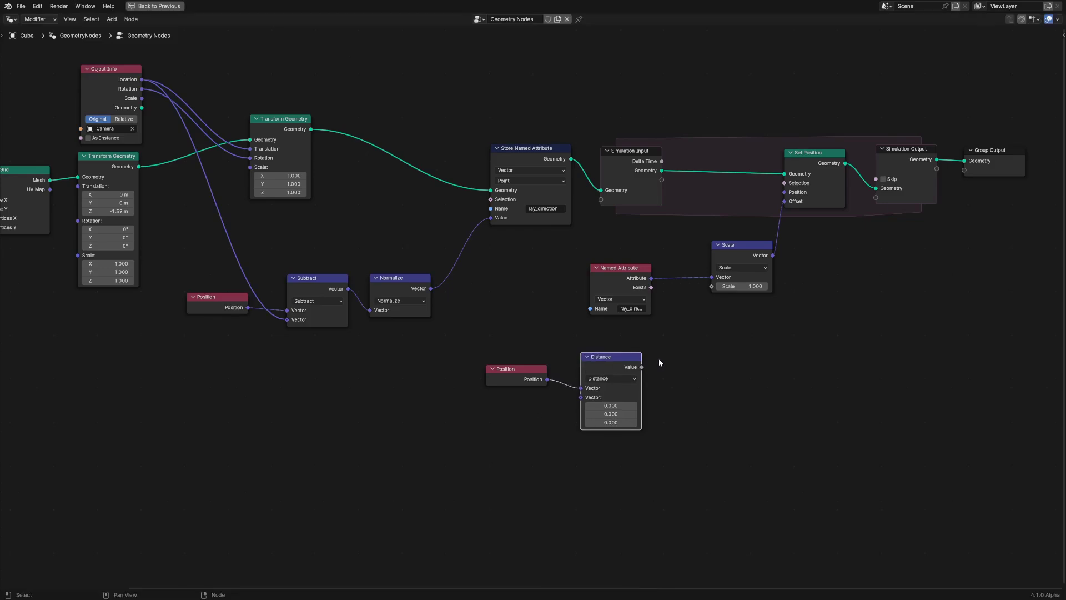
Step: Drive the Scale node's factor with the Distance value through a Math Subtract node that subtracts 0.150
left_click_drag(642, 367, 711, 287)
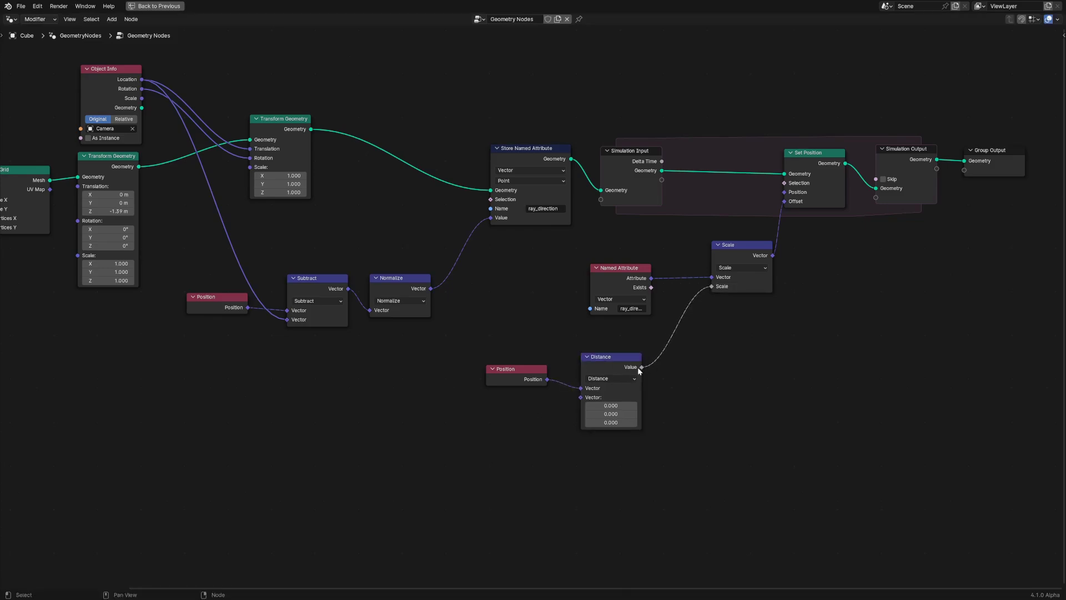
key("shift+a")
type("subtract")
key("Return")
left_click(710, 343)
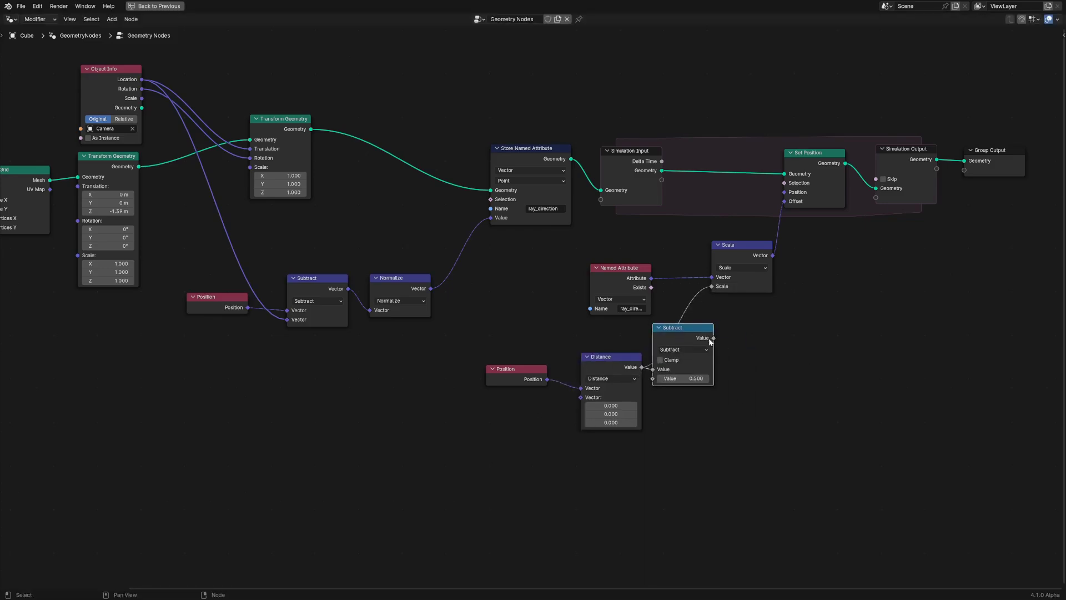
key("Return")
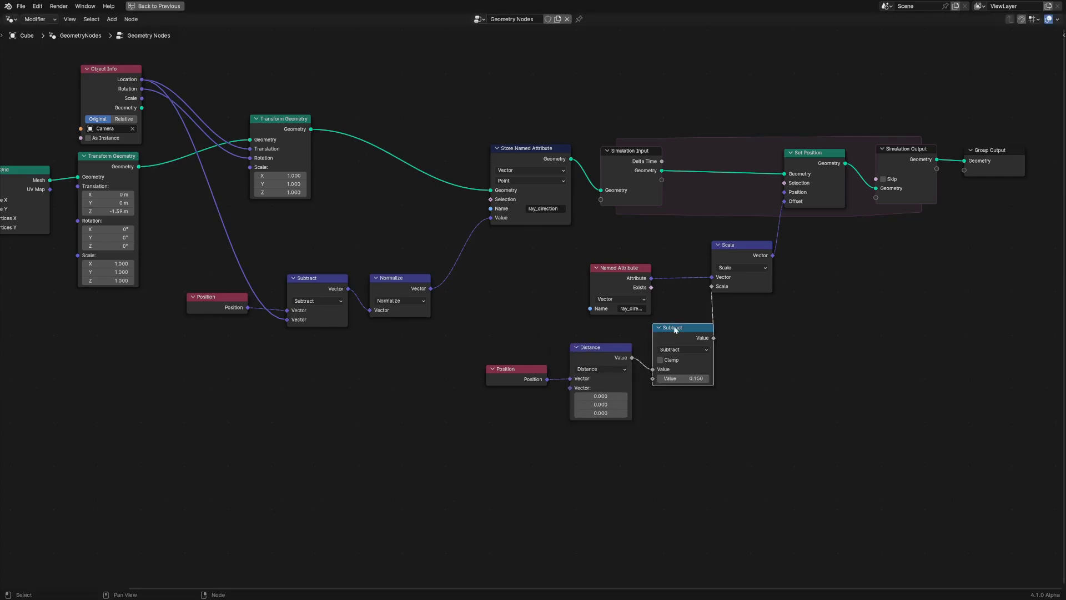
Step: Set the Integer node driving the grid's vertex counts to 256
key("ctrl+space")
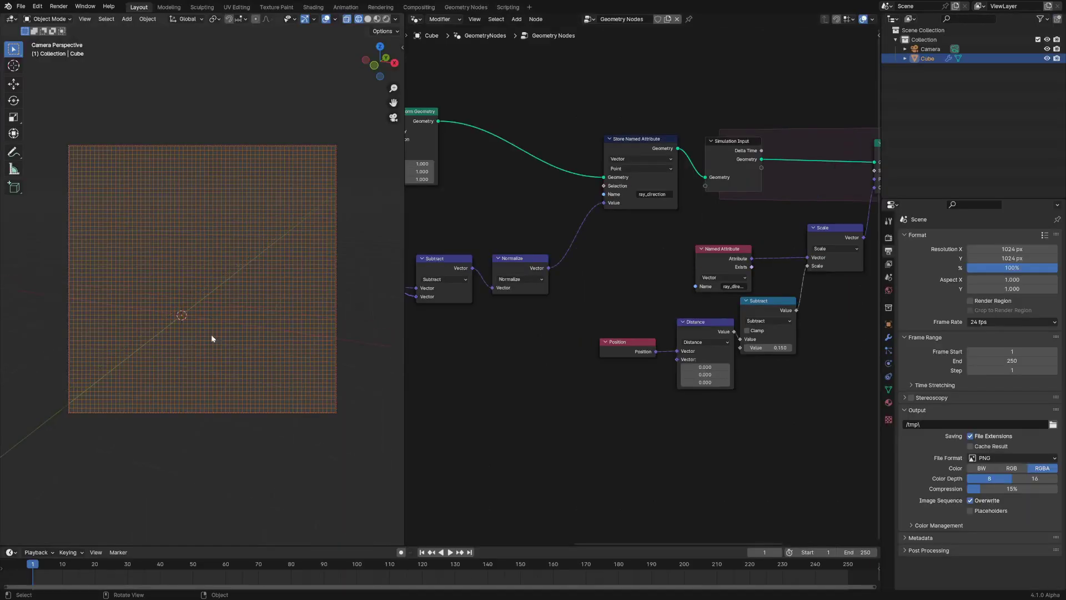
scroll(485, 352, "down", 5)
middle_click_drag(485, 352, 799, 352)
scroll(582, 278, "up", 4)
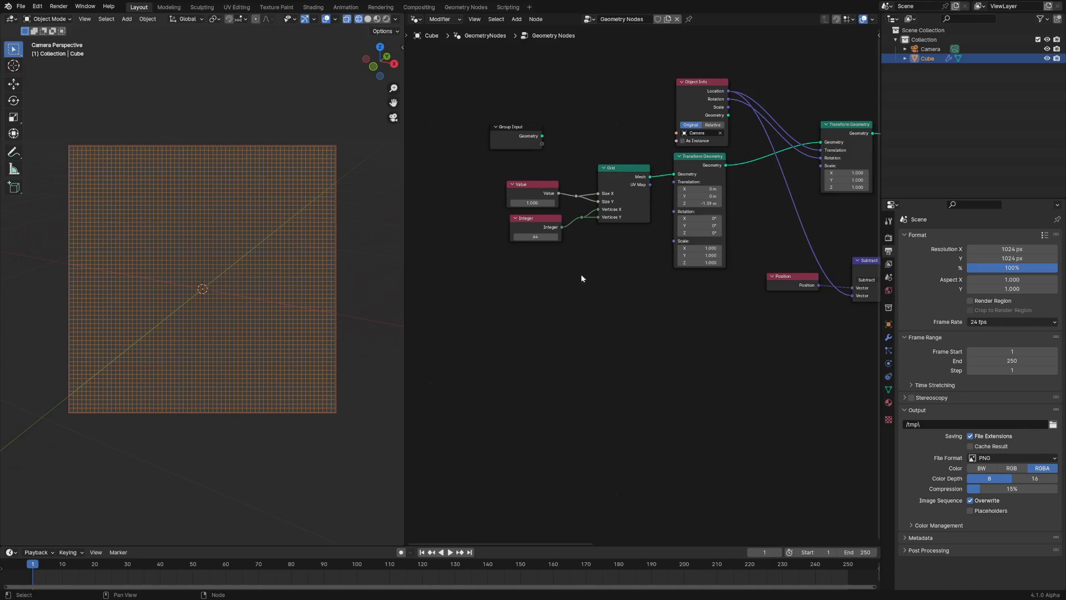
type("256")
key("Return")
Step: Play the simulation, inspect the raymarched sphere from another angle in solid shading, and save the file
key("space")
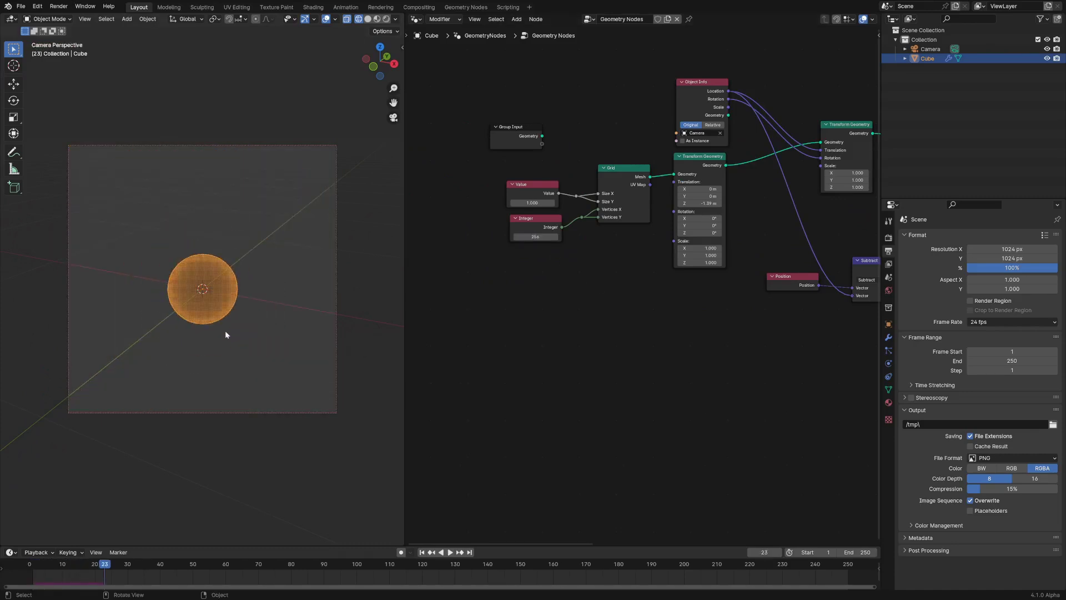
middle_click_drag(173, 338, 253, 309)
key("ctrl+s")
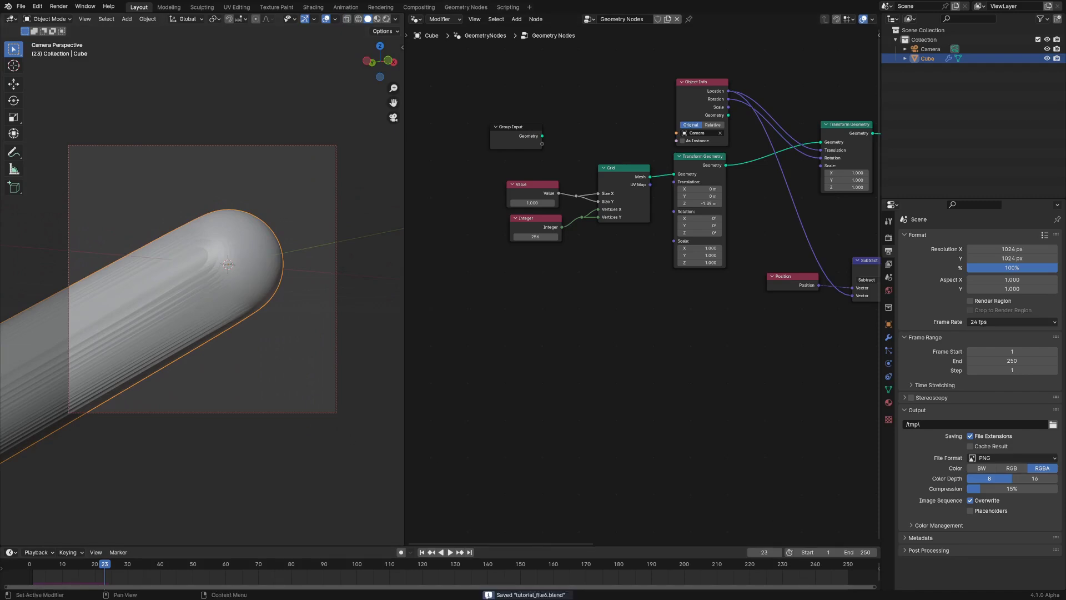
Step: Duplicate the Distance node between the lower Position node and the Distance node, and change the copy to Wrap
scroll(598, 308, "down", 7)
middle_click_drag(794, 322, 472, 383)
scroll(644, 383, "up", 9)
middle_click_drag(640, 424, 674, 338)
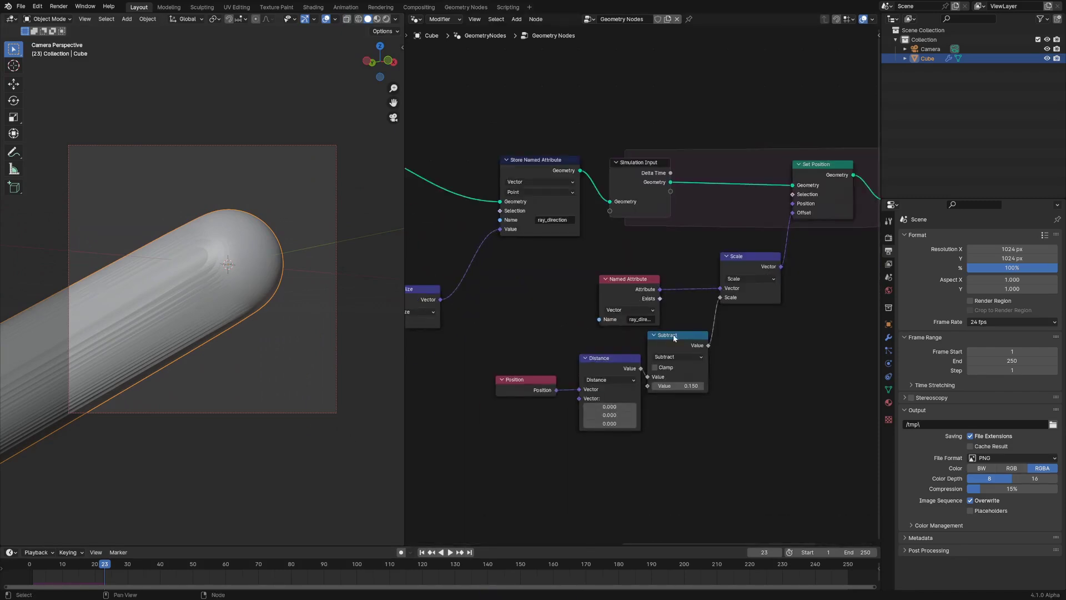
middle_click_drag(554, 381, 601, 373)
left_click_drag(602, 373, 454, 388)
left_click(655, 355)
key("shift+d")
left_click(548, 366)
left_click(549, 381)
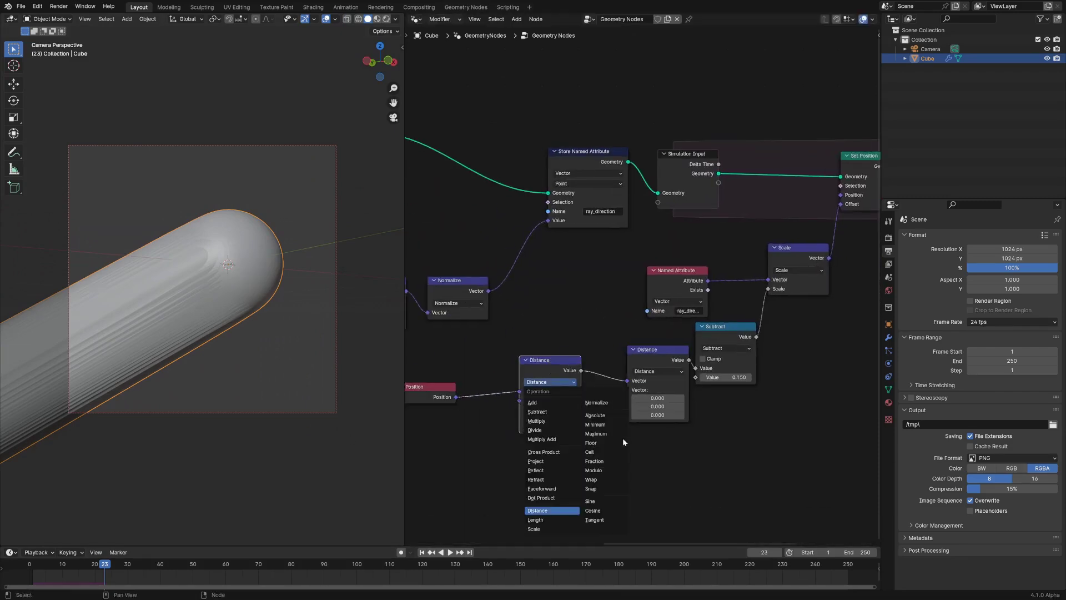
left_click(591, 479)
Step: Set the Wrap node's Max to -0.5 and Min to 0.5 on all three axes
left_click(549, 409)
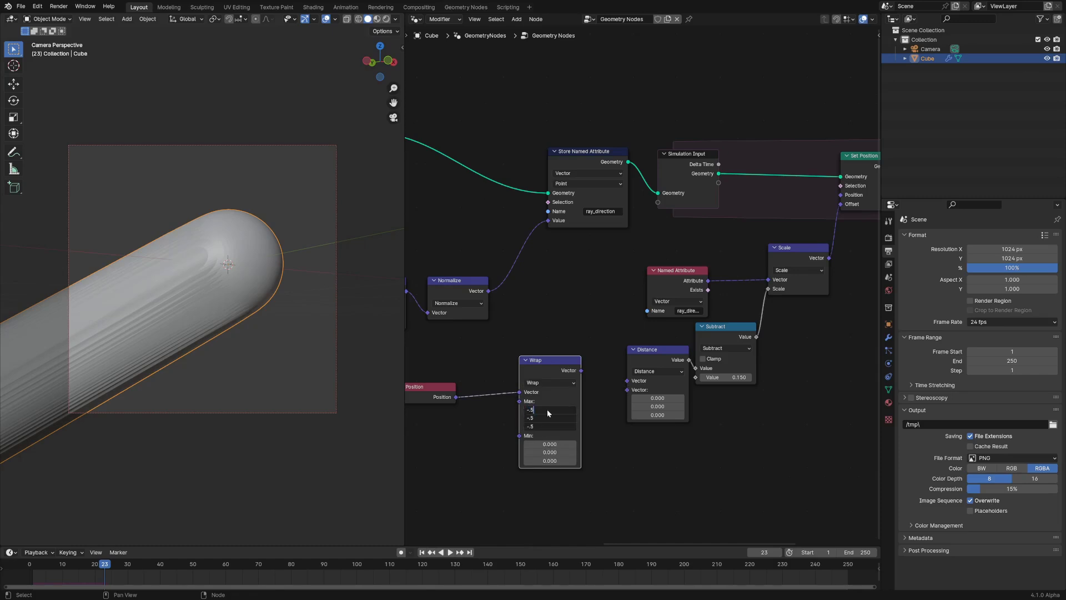
key("Return")
left_click_drag(548, 443, 548, 461)
type(".5")
key("Return")
Step: Link the Wrap vector into the Distance node and play the simulation from the first frame
left_click(289, 379)
key("shift+Left")
key("space")
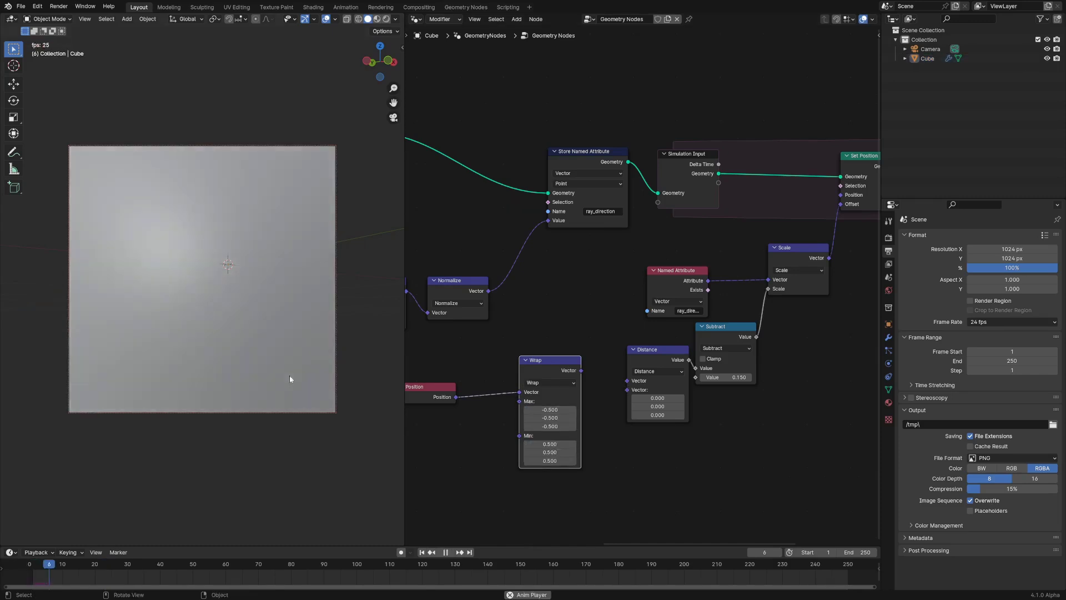
key("space")
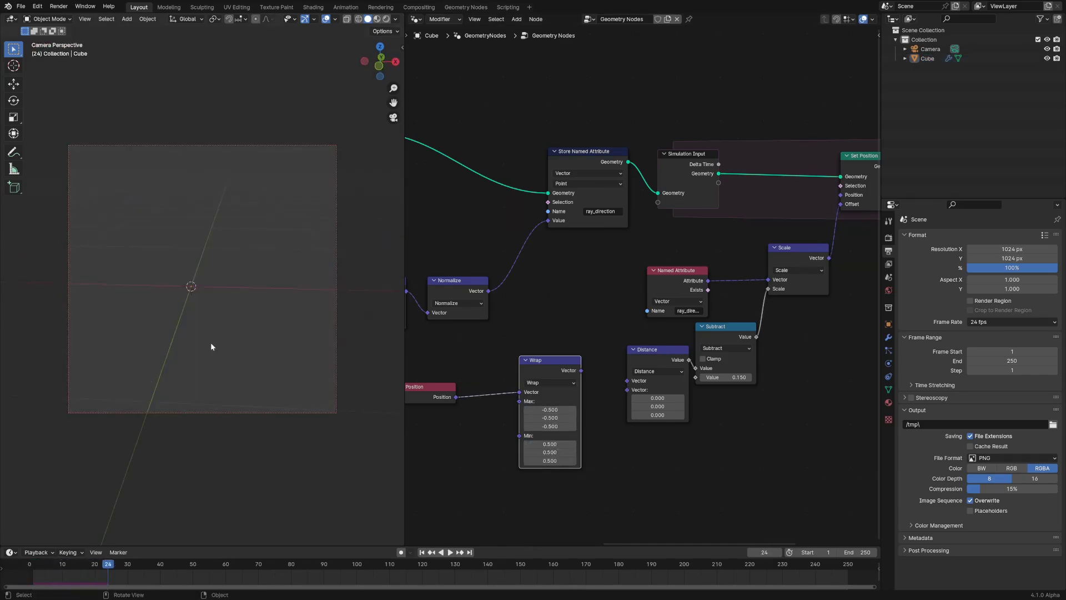
key("space")
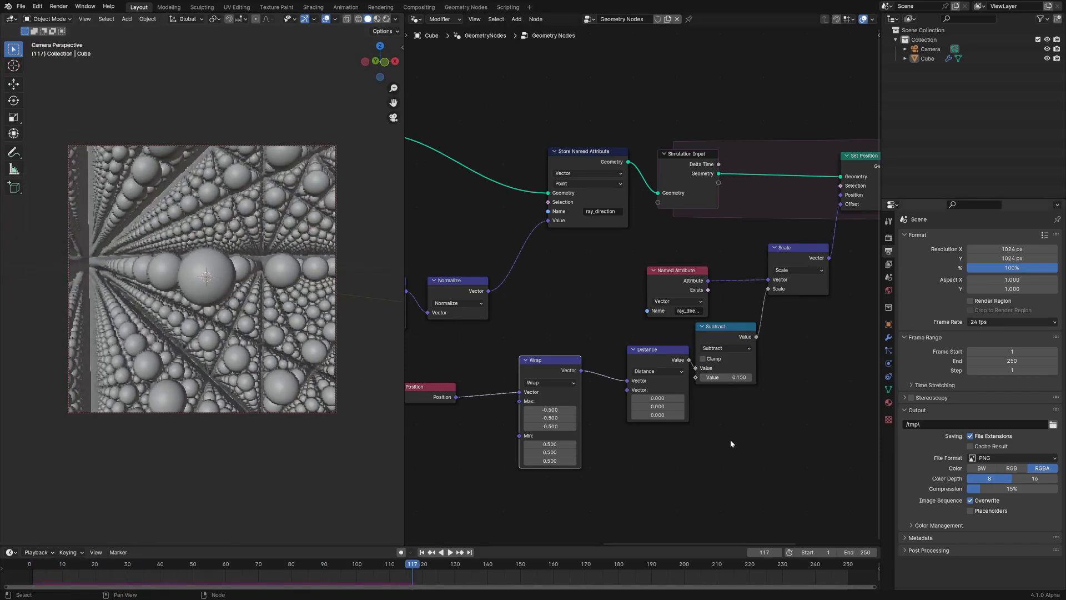
Step: Add a Repeat Zone in the empty area below the node chain and move its Repeat Output away to widen it
scroll(731, 440, "down", 5)
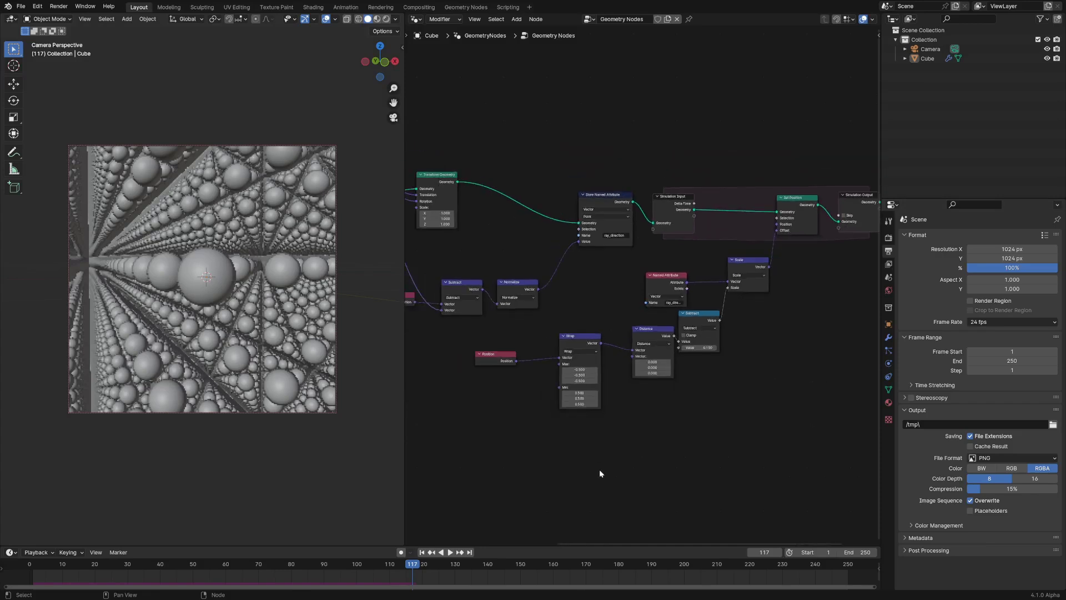
middle_click_drag(453, 475, 571, 344)
key("shift+a")
mouse_move(570, 345)
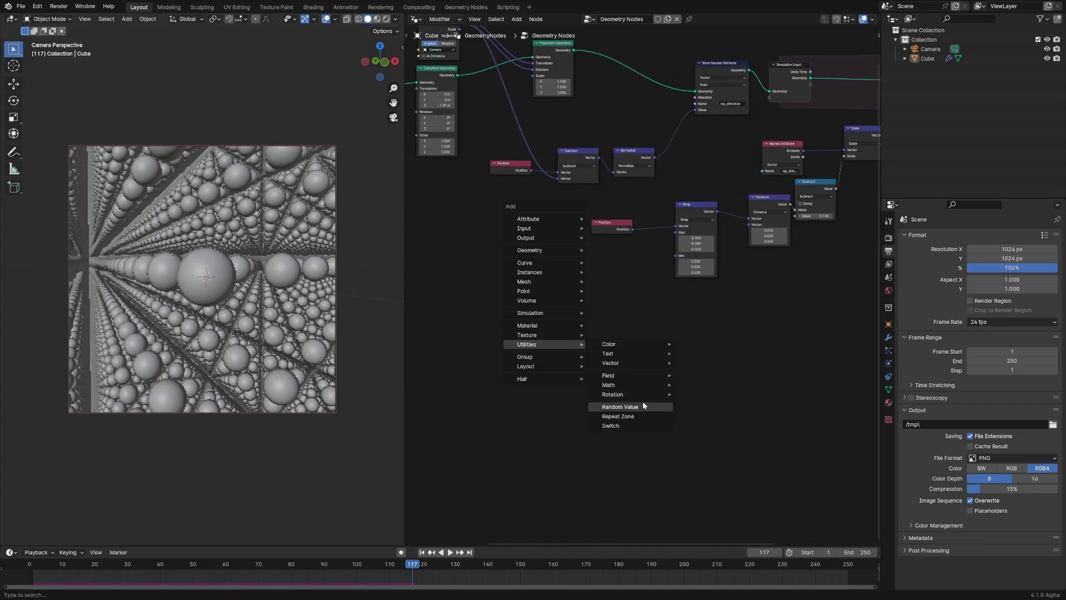
left_click(634, 417)
key("ctrl+space")
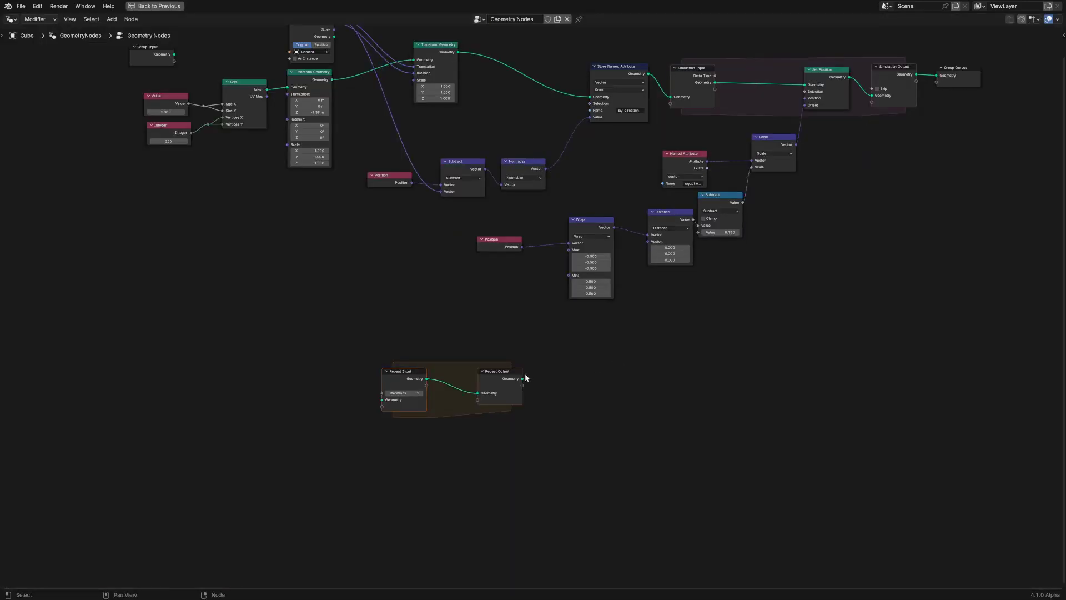
left_click_drag(525, 373, 737, 368)
left_click(736, 368)
Step: Remove the Geometry item from the Repeat Zone
key("n")
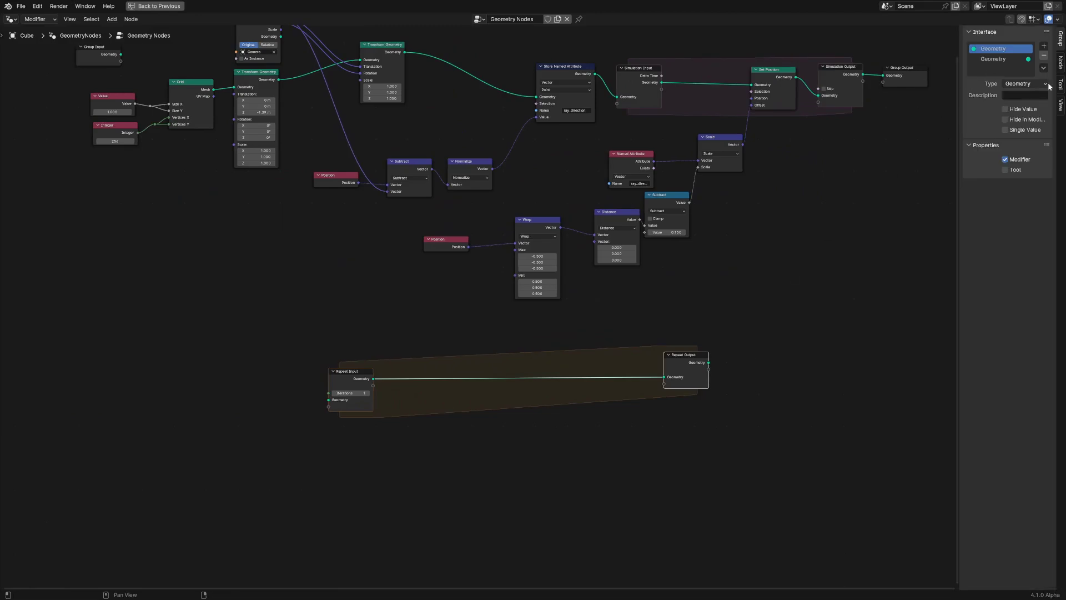
left_click(1061, 62)
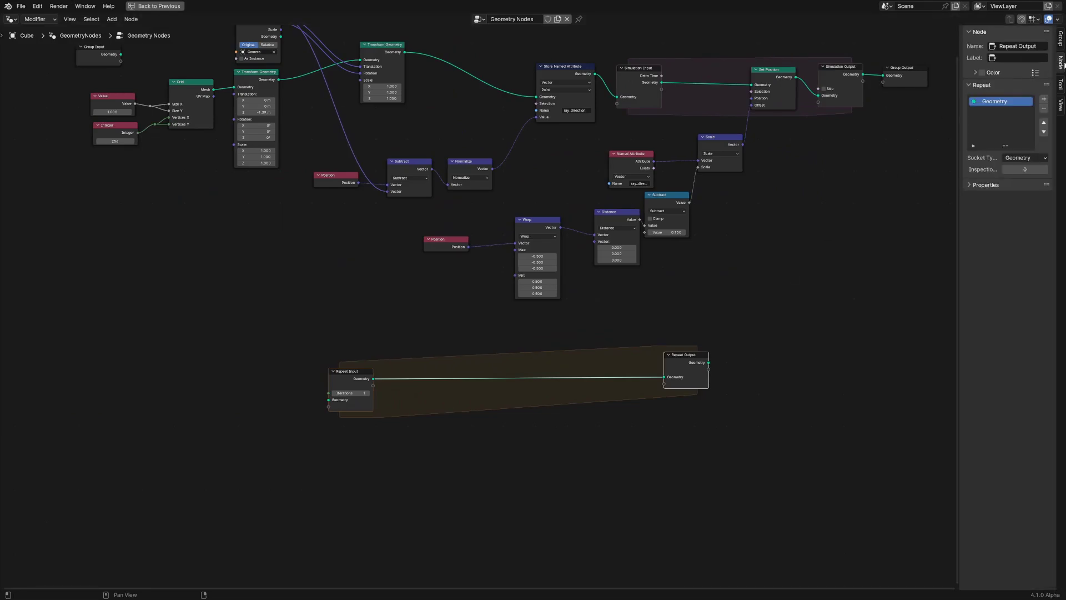
left_click(1044, 110)
Step: Duplicate the Position node next to the Repeat Input and link it in as a new Position item of the zone
scroll(514, 308, "up", 2)
middle_click_drag(416, 244, 501, 225)
left_click(508, 220)
key("shift+d")
left_click(275, 364)
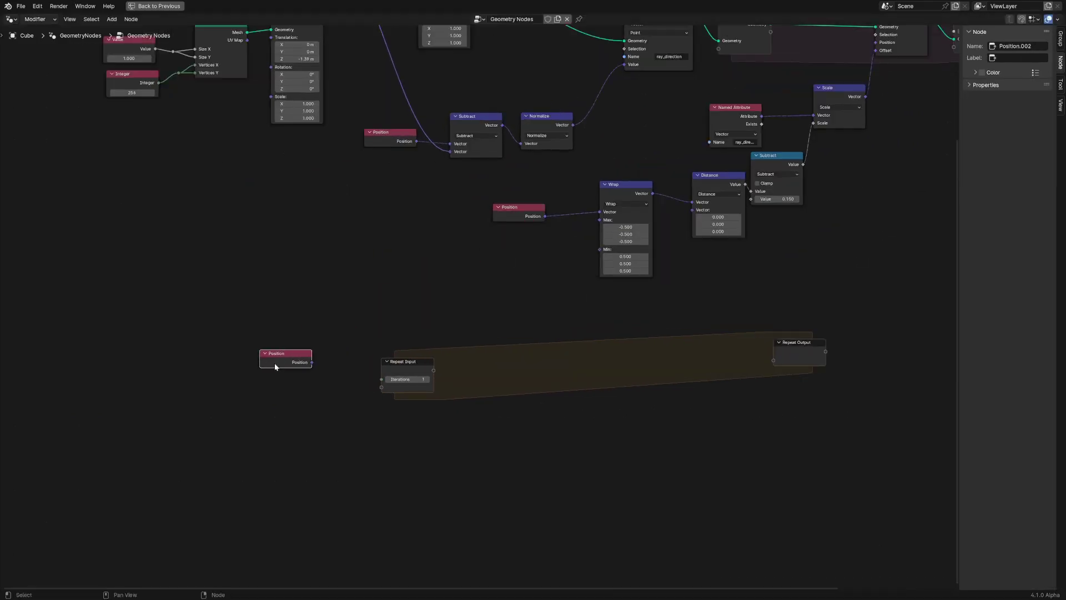
left_click_drag(372, 390, 377, 389)
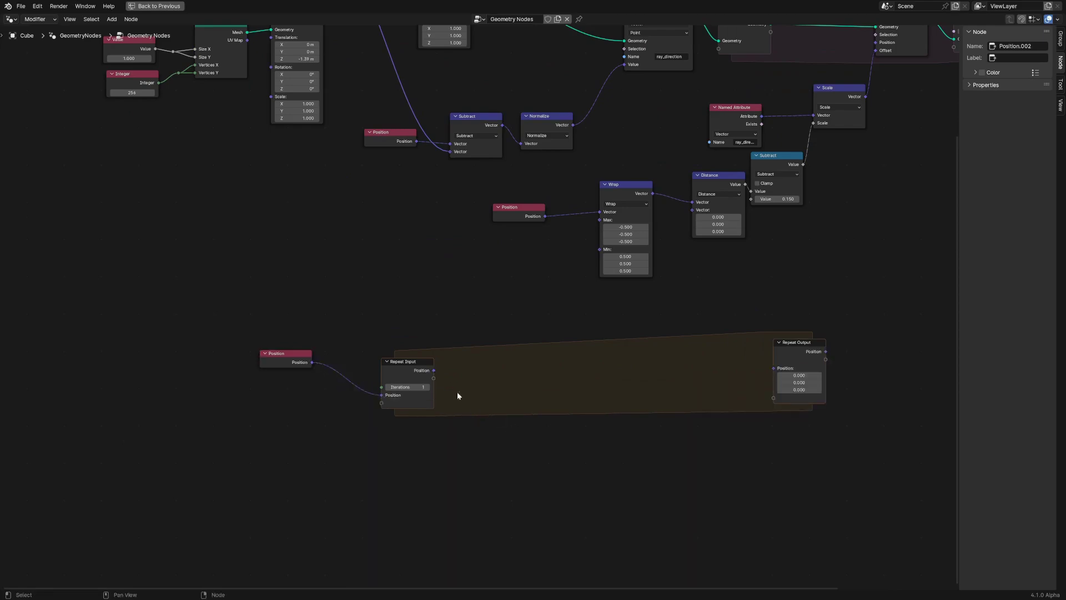
Step: Duplicate the Wrap node into the Repeat Zone and feed its vector from the Repeat Input's Position
left_click(627, 188)
key("shift+d")
left_click(528, 315)
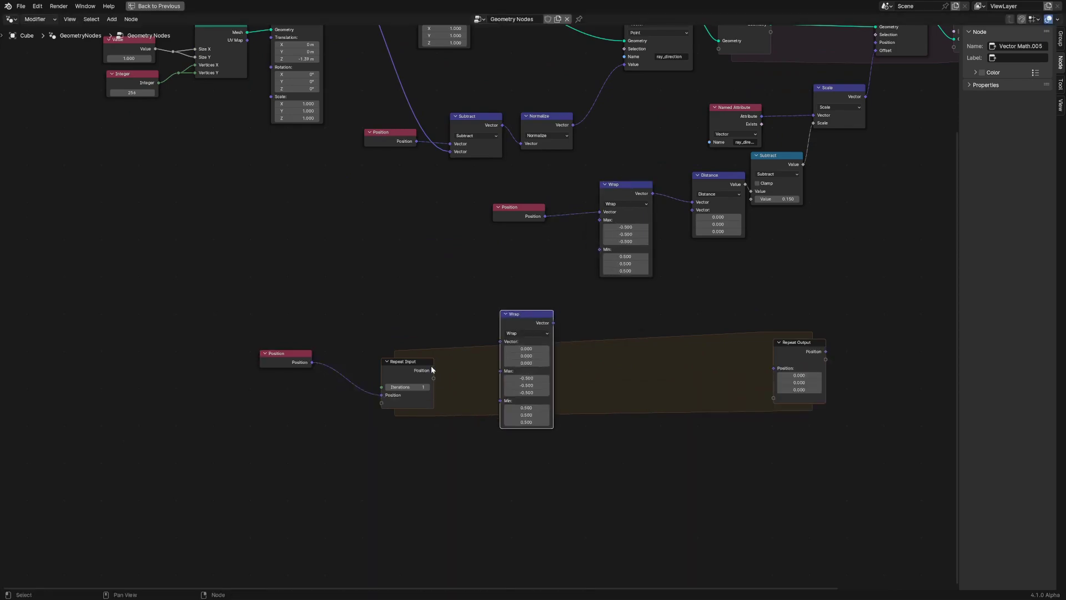
left_click_drag(434, 371, 500, 342)
Step: Set the Max of the Wrap node in the Repeat Zone to -1 and its Min to 1 on all axes
left_click_drag(524, 327, 514, 388)
type("1")
key("Return")
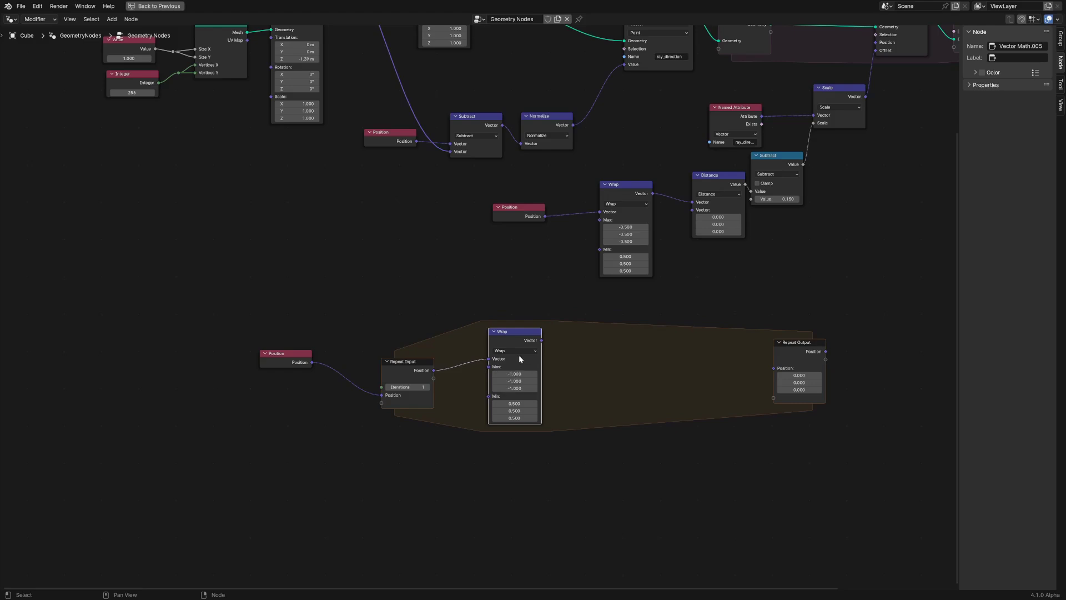
left_click_drag(517, 403, 517, 417)
type("1")
key("Return")
left_click_drag(514, 343, 516, 350)
Step: Add a Dot Product node inside the Repeat Zone with both vector inputs fed by the Wrap node
middle_click_drag(590, 432, 549, 380)
scroll(481, 303, "up", 2)
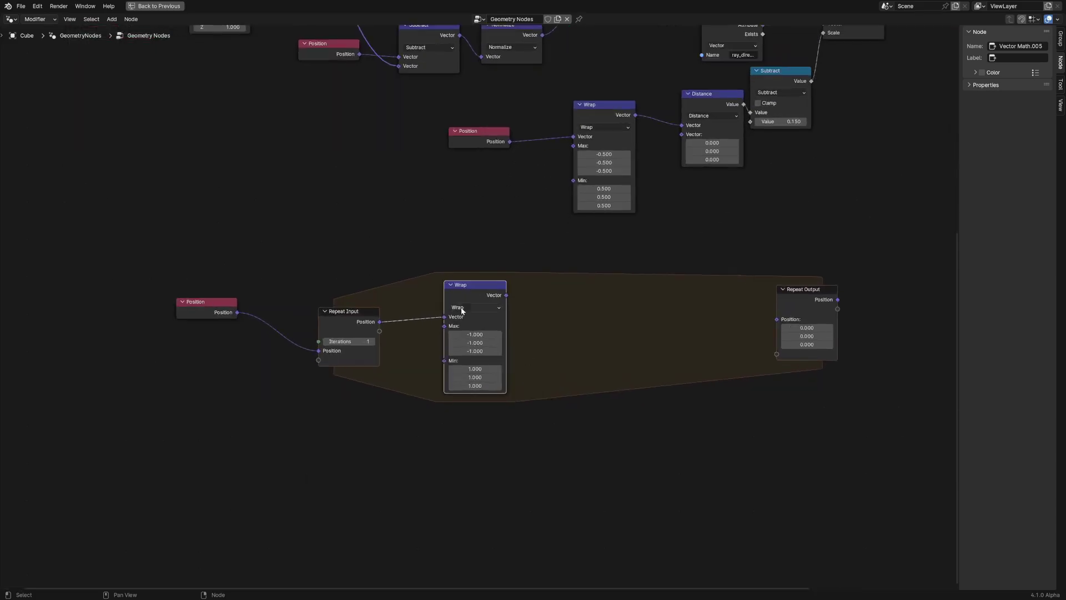
left_click_drag(502, 297, 577, 321)
type("dot pr")
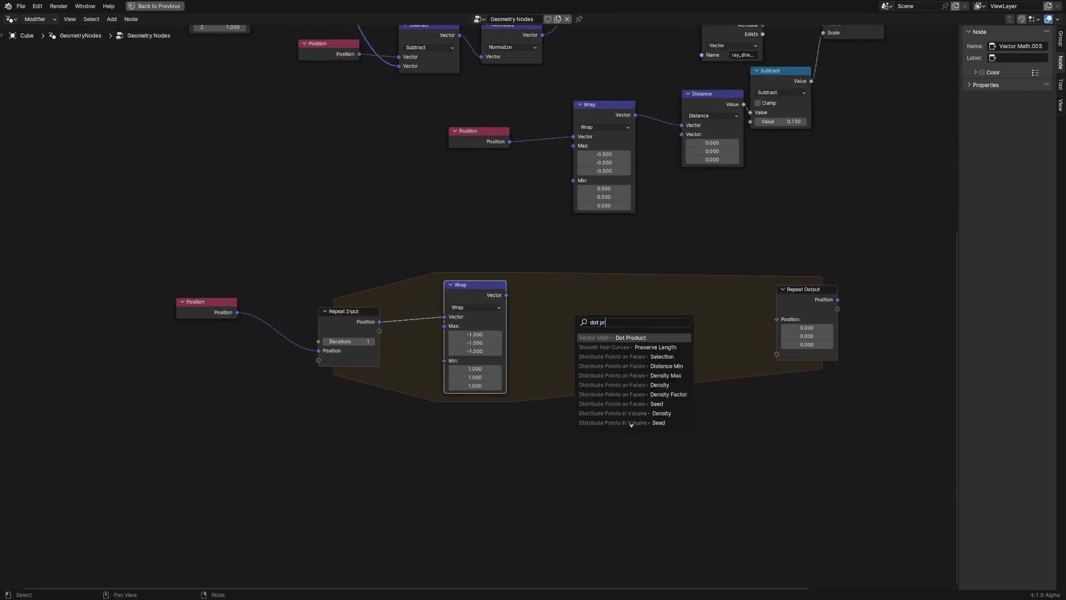
key("Return")
left_click(575, 320)
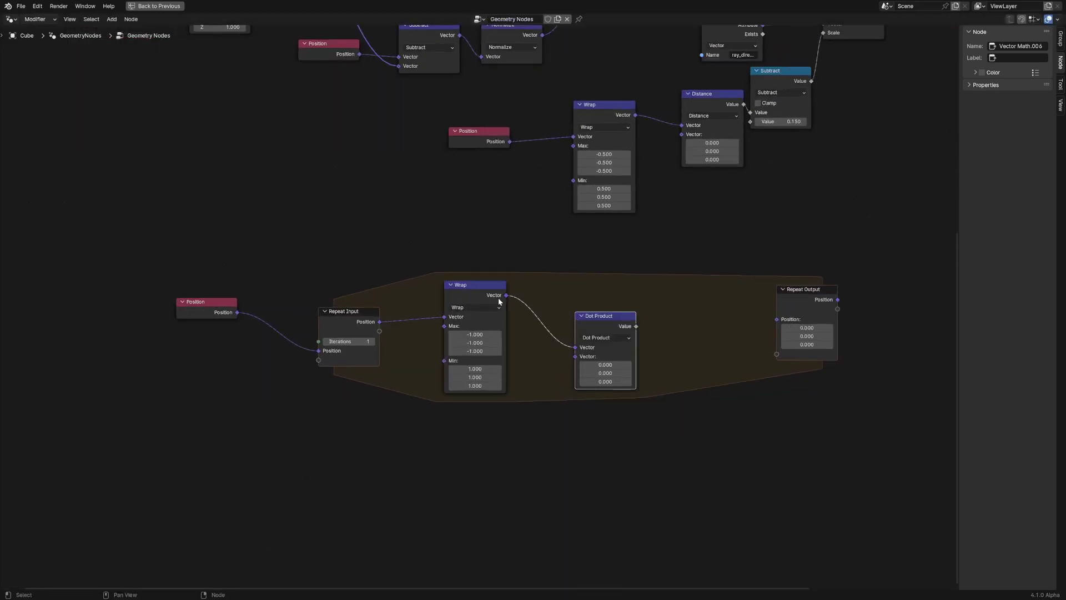
left_click_drag(499, 302, 574, 356)
left_click_drag(622, 323, 577, 309)
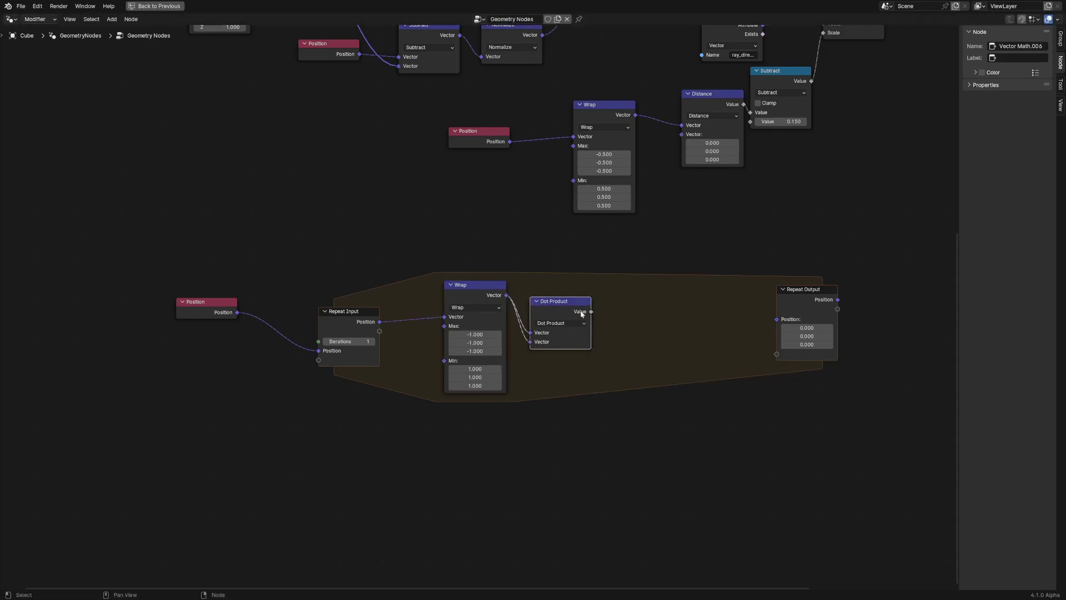
Step: Add a Math Divide node after the Dot Product that divides 1.333 by the dot product value
key("shift+a")
type("divide")
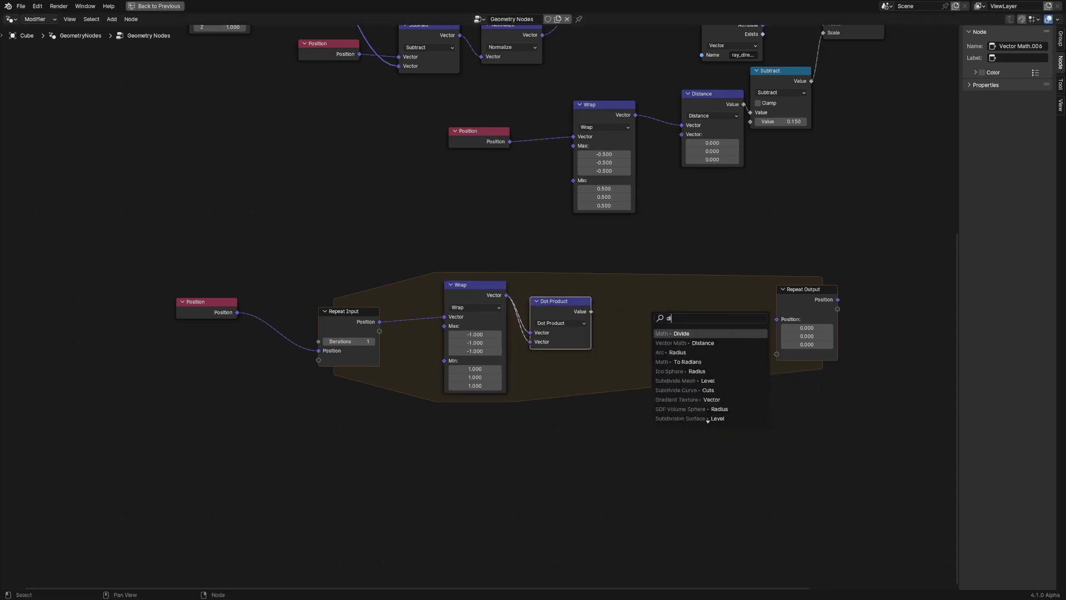
key("Return")
left_click(637, 285)
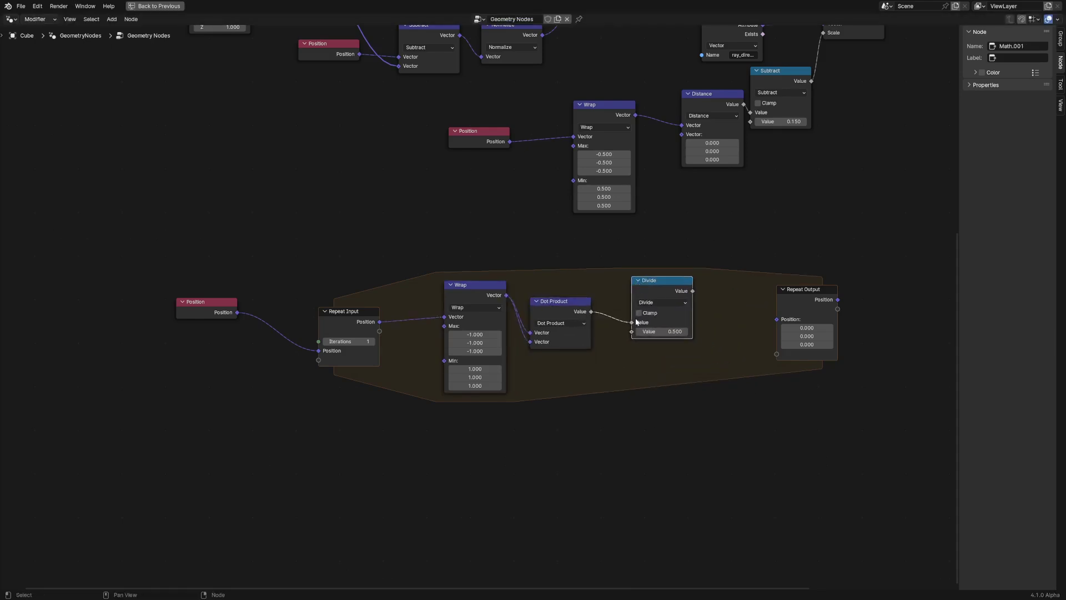
left_click_drag(632, 322, 631, 331)
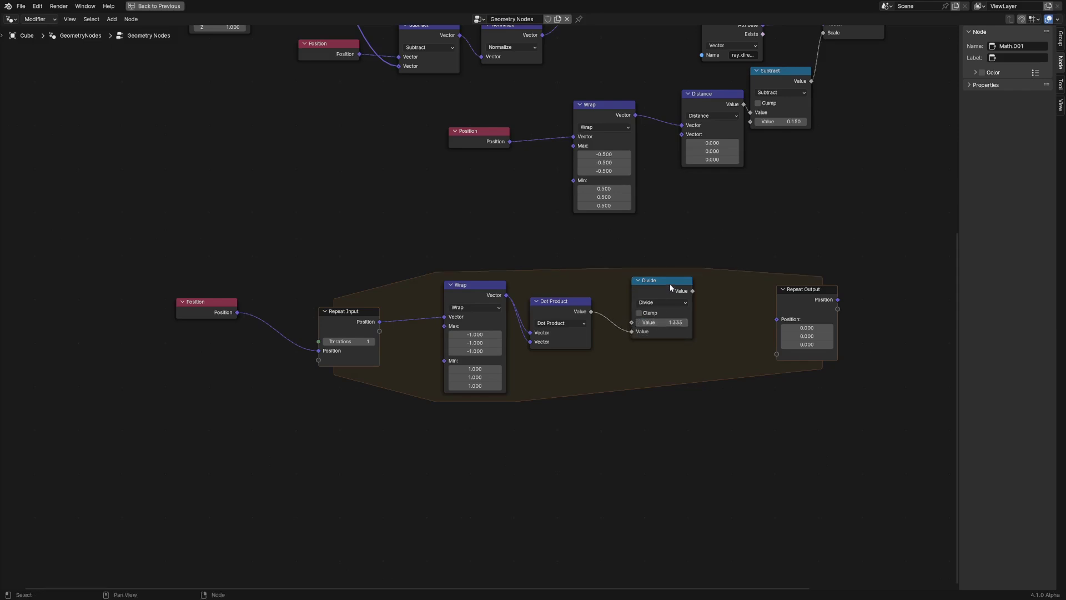
left_click_drag(670, 288, 654, 317)
Step: Duplicate the Dot Product node near the Repeat Output and change the copy to Scale
left_click(557, 302)
key("shift+d")
left_click(735, 261)
left_click(739, 281)
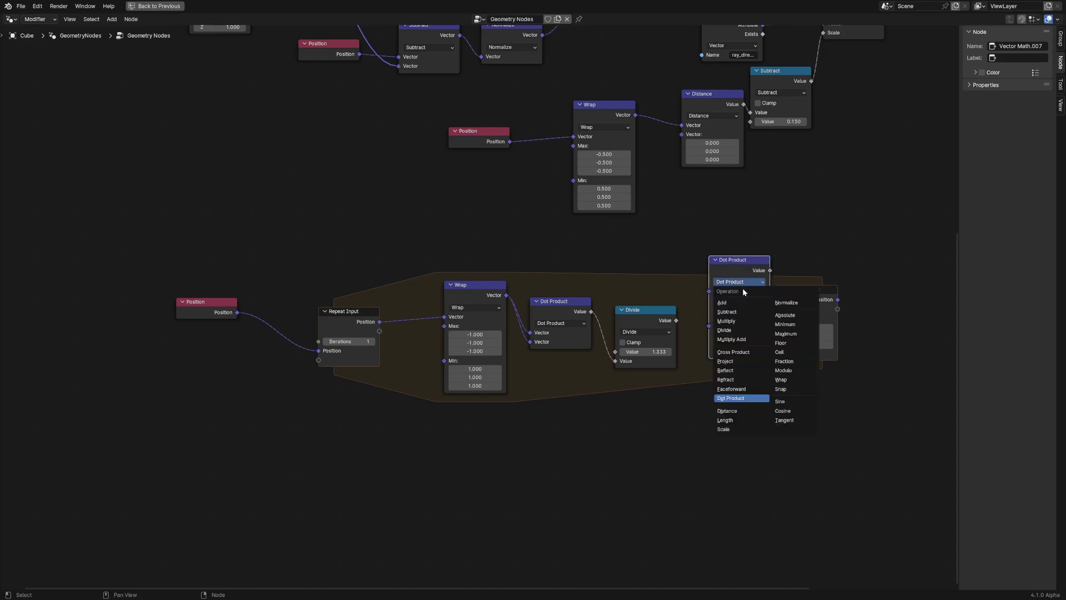
left_click(724, 428)
Step: Feed the new Scale node with the Wrap vector and the Divide value, and link its result to the Repeat Output's Position
left_click_drag(503, 295, 710, 291)
left_click_drag(555, 302, 556, 311)
left_click_drag(676, 320, 709, 301)
left_click_drag(823, 303, 874, 288)
left_click_drag(769, 269, 828, 303)
left_click_drag(676, 319, 635, 319)
left_click(725, 333)
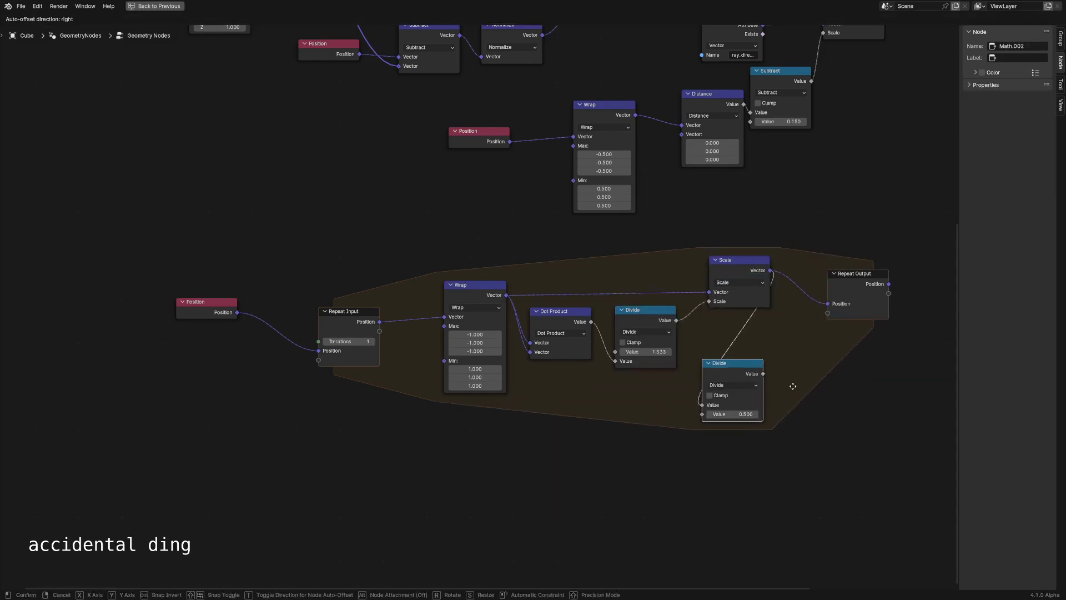
left_click(789, 371)
key("x")
Step: Duplicate the Divide node below the Scale node, change the copy to Multiply, and feed its first value from Divide
left_click(651, 324)
key("shift+d")
left_click(742, 360)
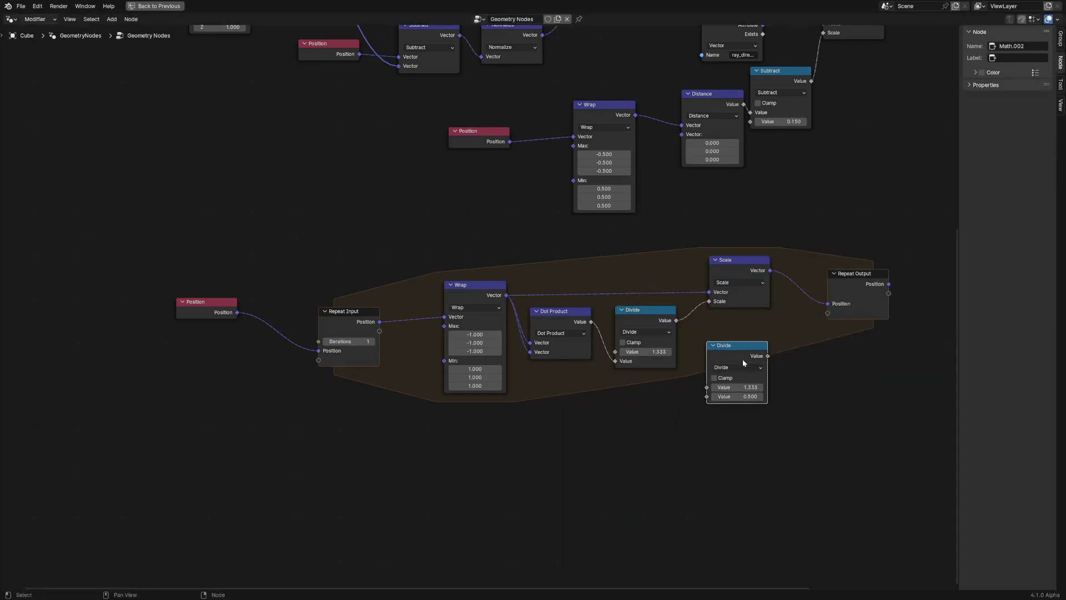
left_click(741, 368)
left_click(460, 404)
left_click_drag(676, 320, 706, 387)
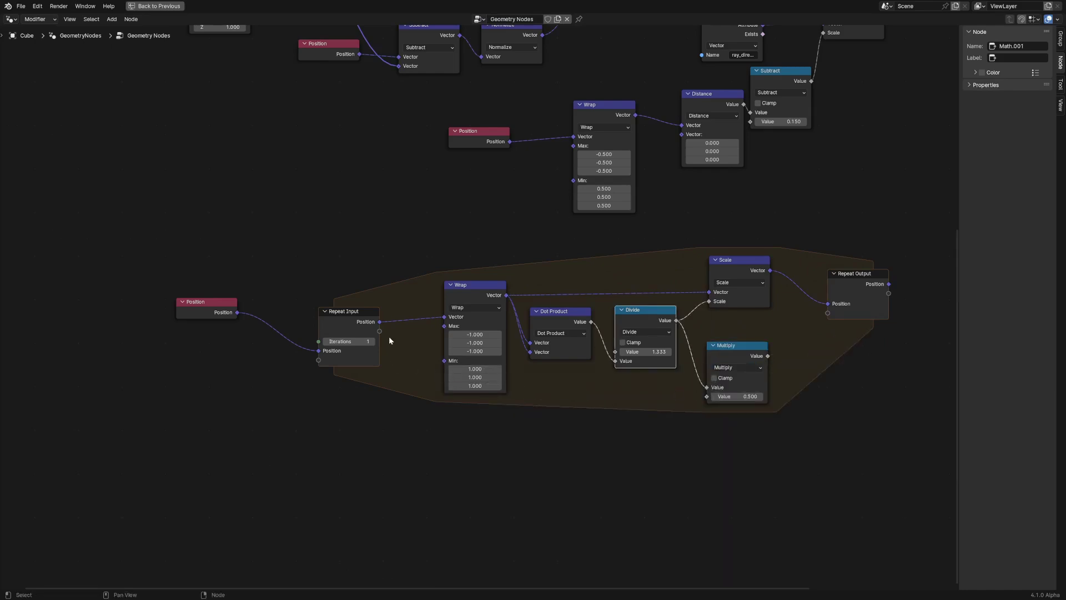
Step: Link a new Repeat Input Value item, initially 1, into Multiply's second input and send the product to the Repeat Output's Value
left_click_drag(381, 331, 706, 396)
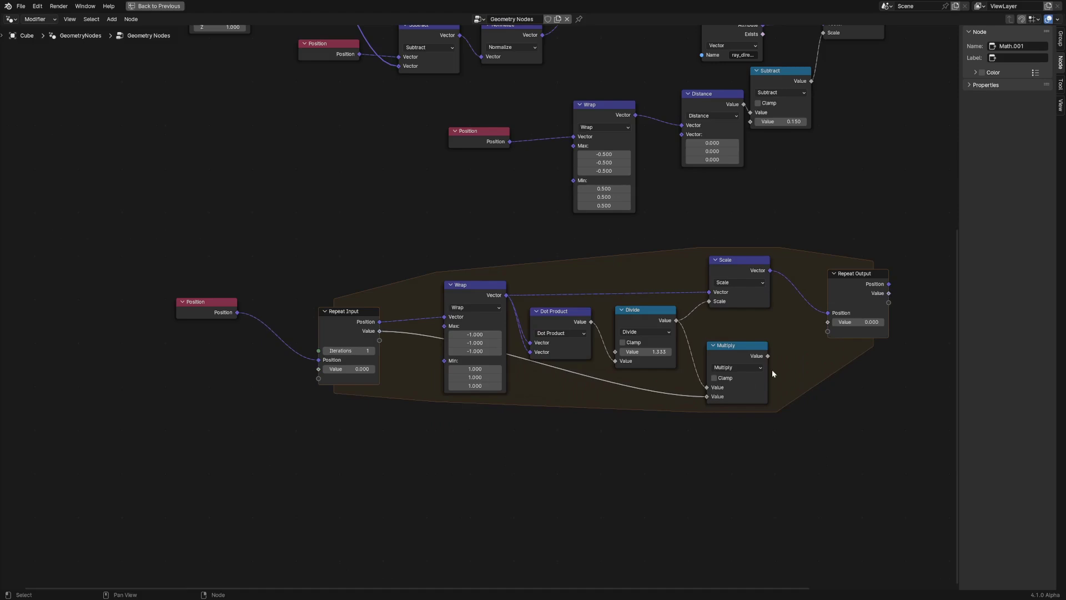
left_click_drag(767, 356, 793, 351)
left_click_drag(834, 322, 834, 321)
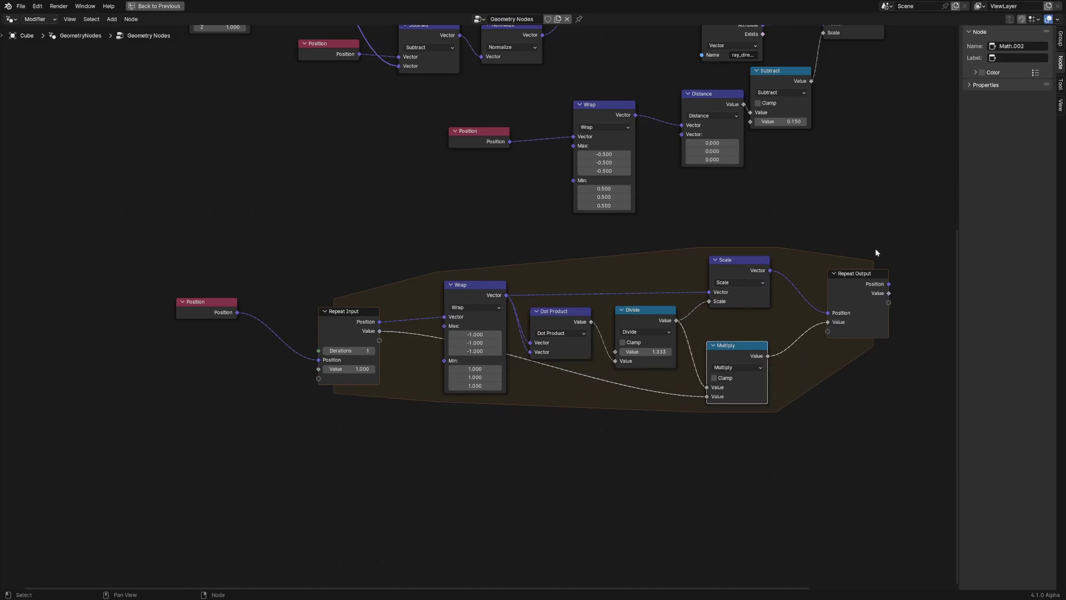
Step: Rename the repeat zone's Value item to scale and save the file
left_click(852, 280)
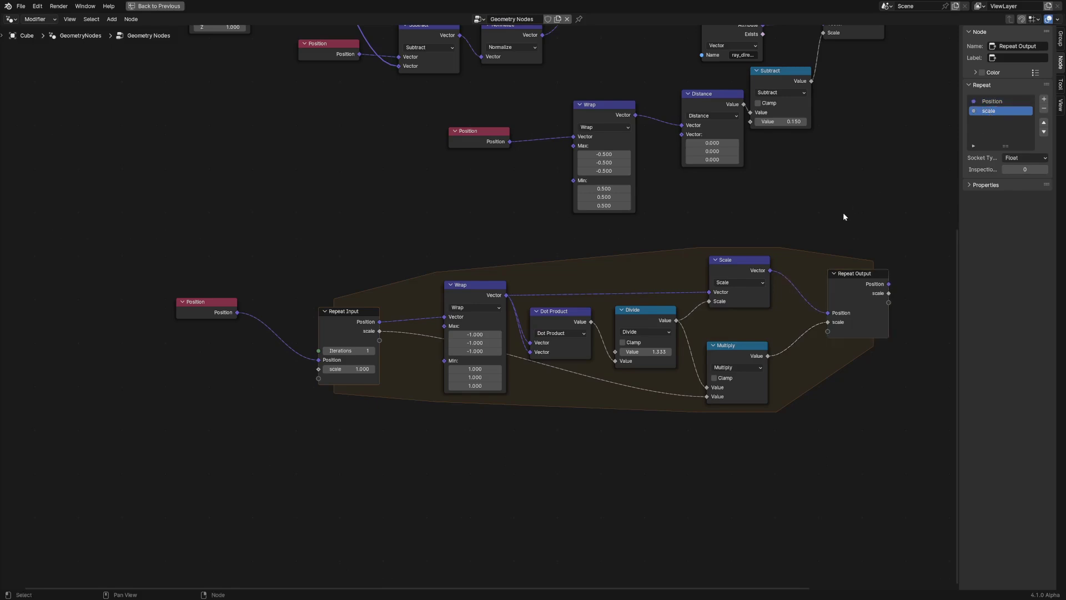
key("ctrl+s")
Step: Add a Separate XYZ node fed by the Repeat Output's Position and place it beside the repeat zone
scroll(856, 301, "down", 3)
middle_click_drag(806, 300, 617, 310)
middle_click_drag(569, 252, 434, 323)
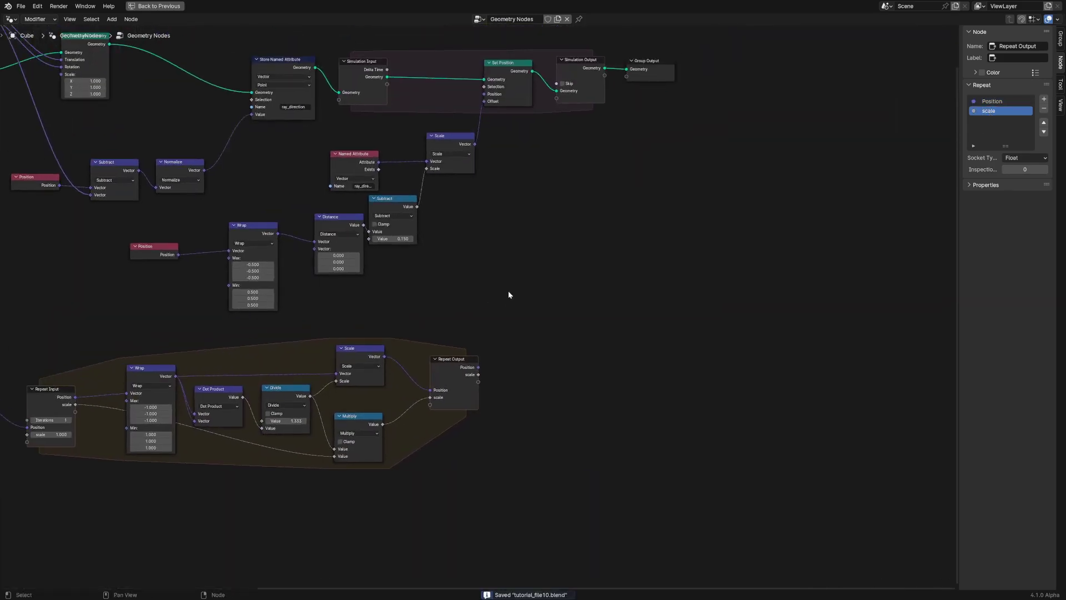
middle_click_drag(508, 295, 596, 281)
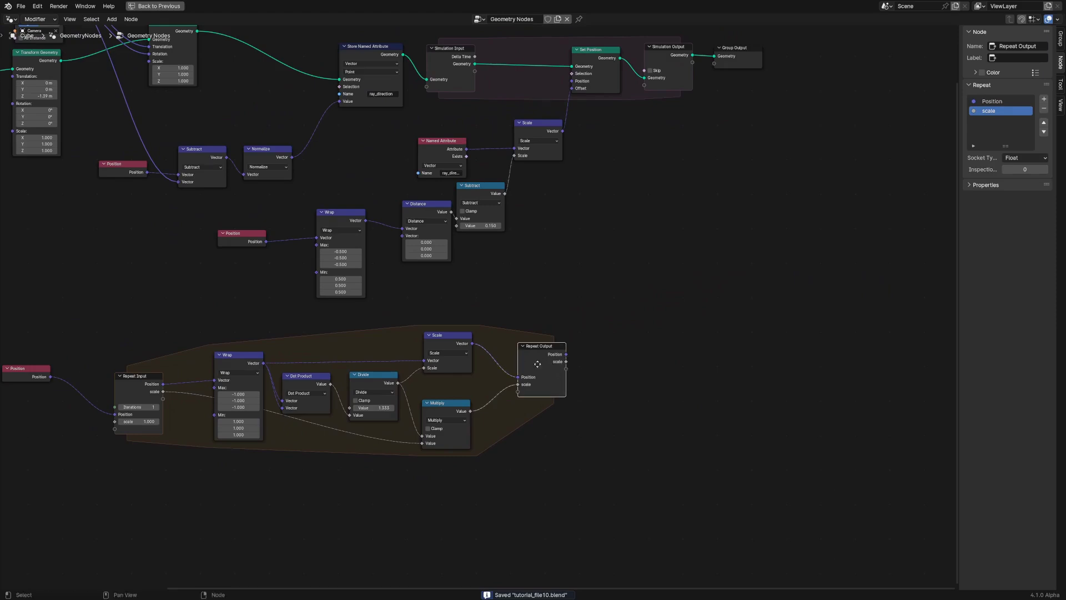
left_click_drag(537, 363, 524, 370)
middle_click_drag(642, 402, 578, 402)
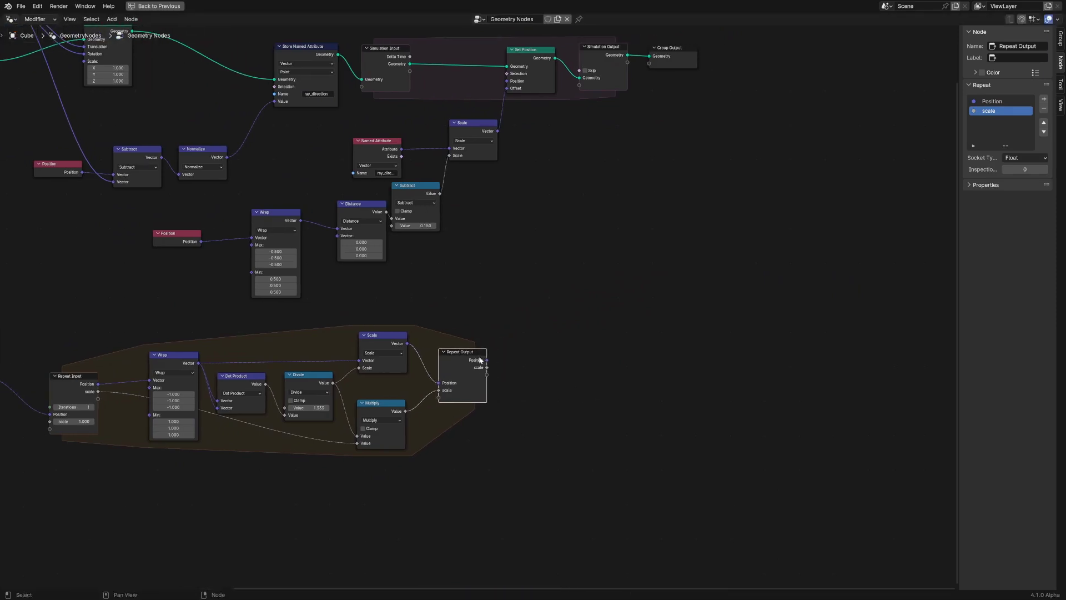
left_click_drag(486, 360, 525, 352)
type("separa")
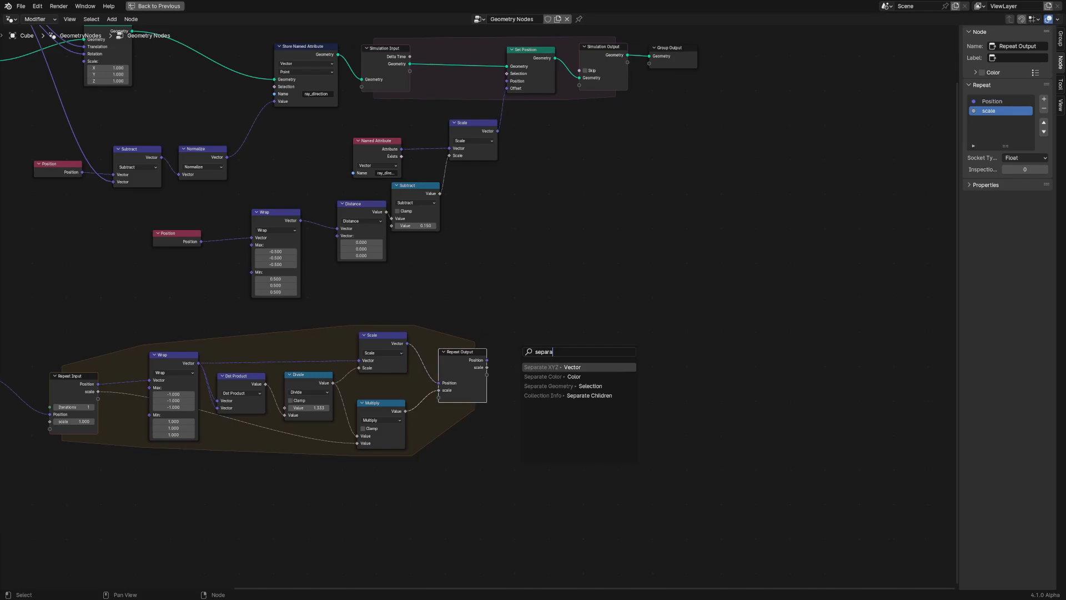
key("Return")
scroll(504, 338, "up", 1)
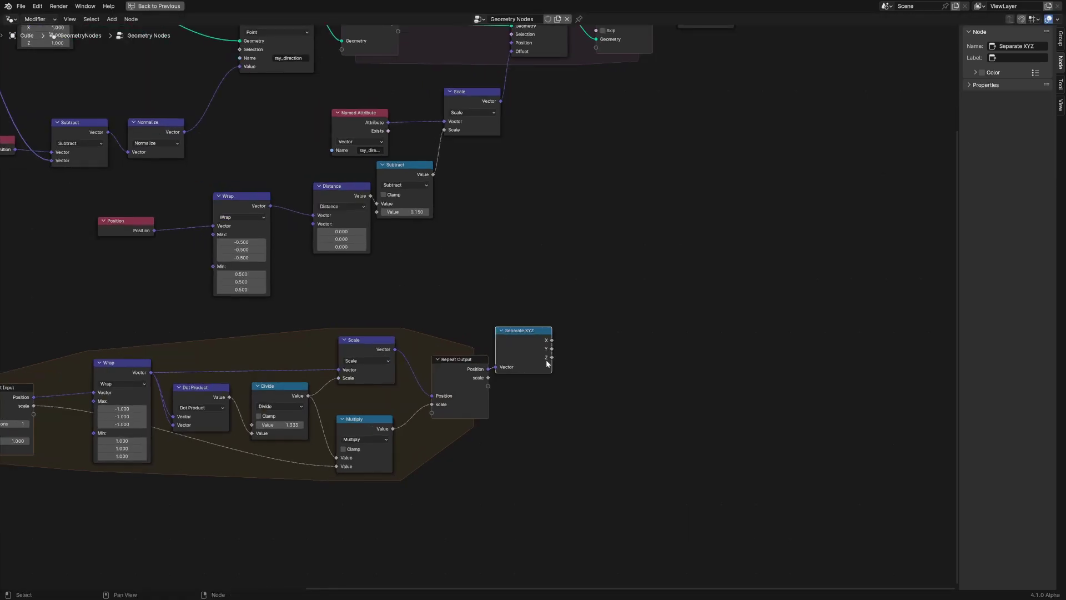
left_click(518, 330)
Step: Add an Absolute math node fed by the Separate XYZ node's Z output and place it alongside
left_click_drag(631, 348, 633, 350)
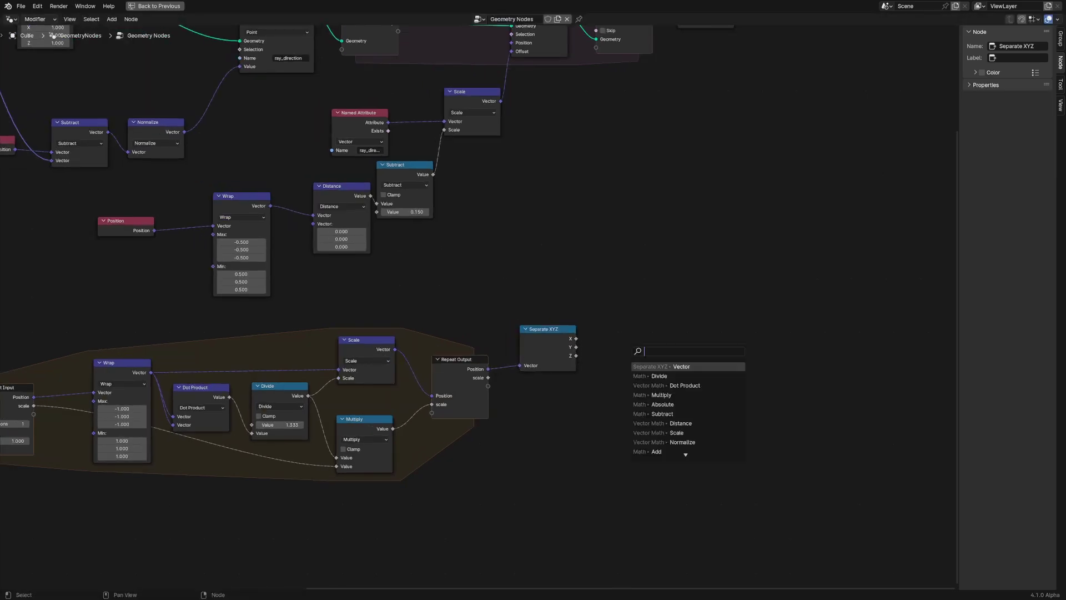
type("absolu")
key("Return")
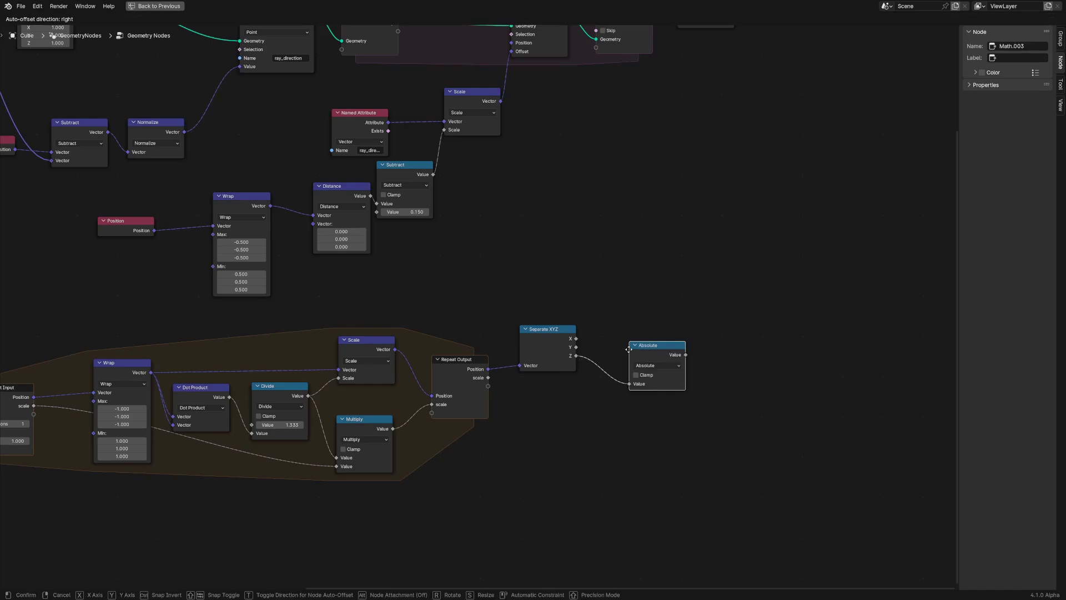
left_click(604, 334)
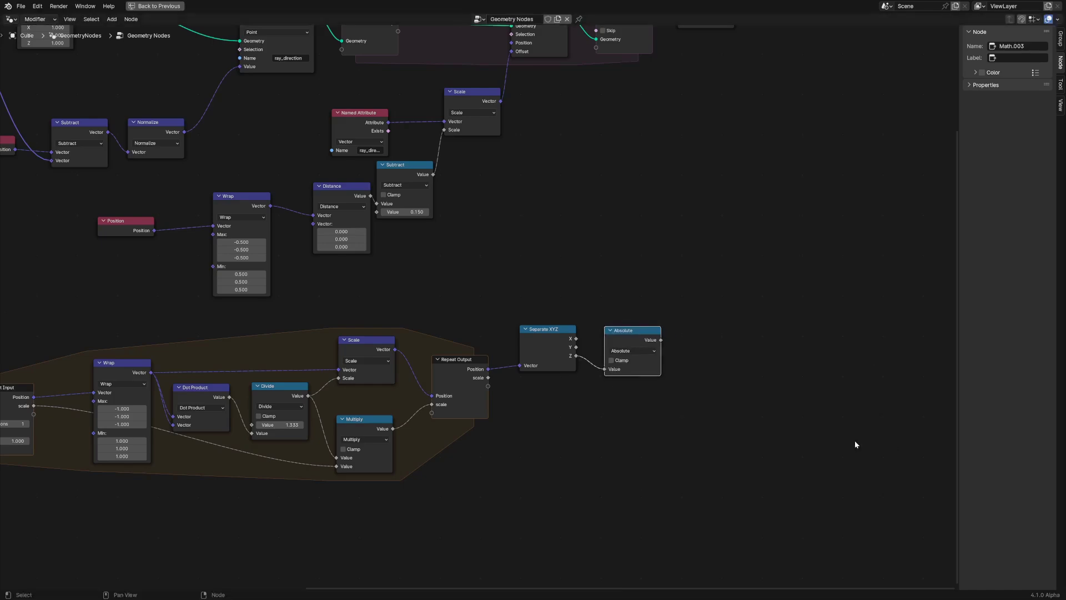
Step: Add a Multiply node after Absolute with a second value of 0.25, and space the two nodes apart
left_click_drag(661, 340, 702, 338)
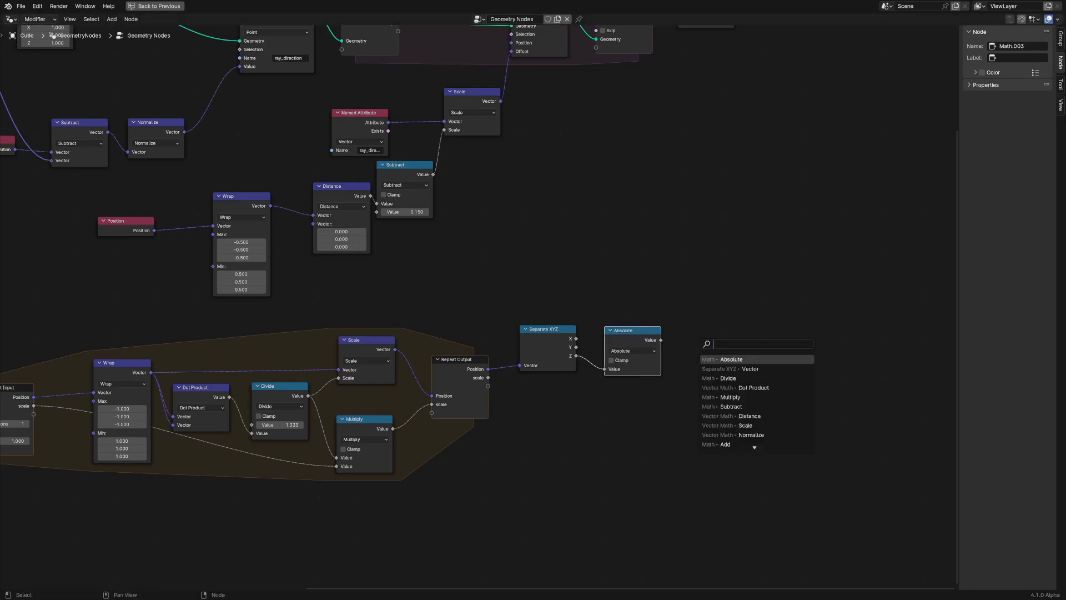
type("mult")
key("Return")
left_click(662, 320)
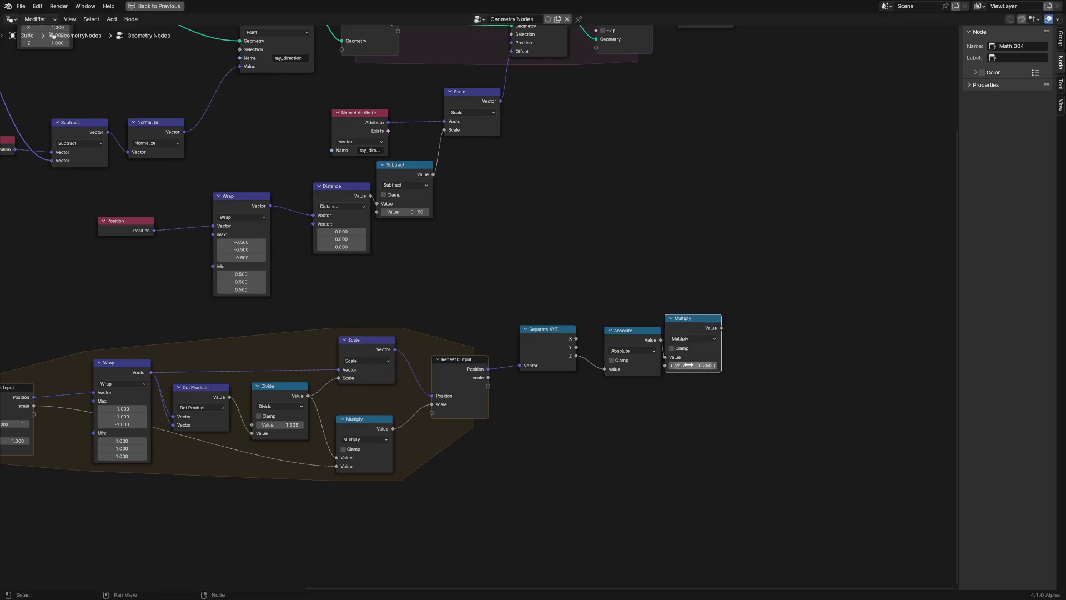
left_click_drag(610, 333, 597, 328)
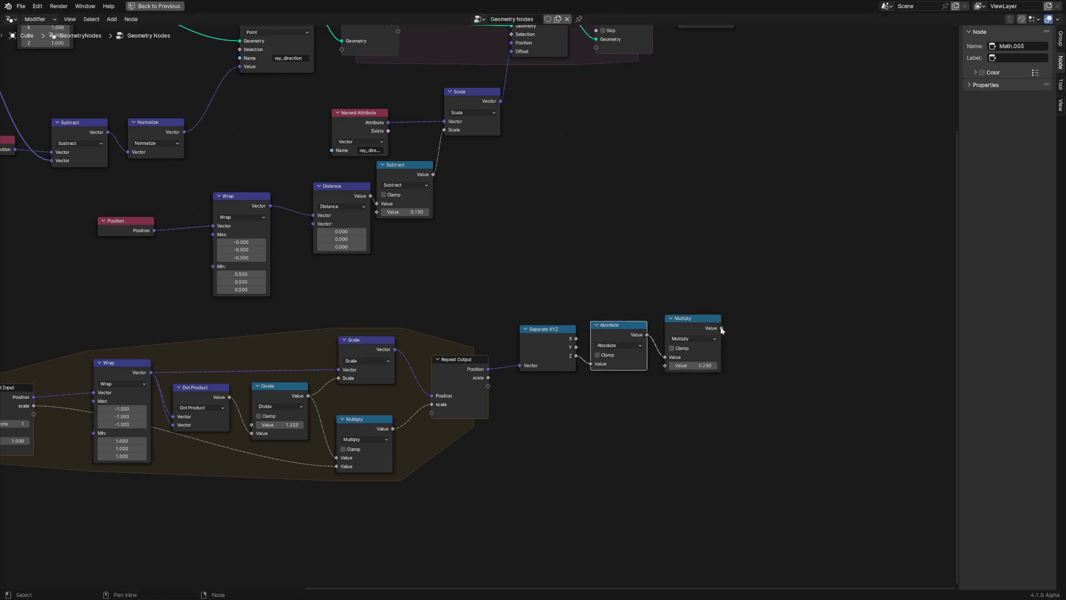
Step: Add a Divide node after the 0.25 Multiply and feed its second value from the Repeat Output's scale
left_click_drag(721, 328, 767, 371)
type("divid")
key("Return")
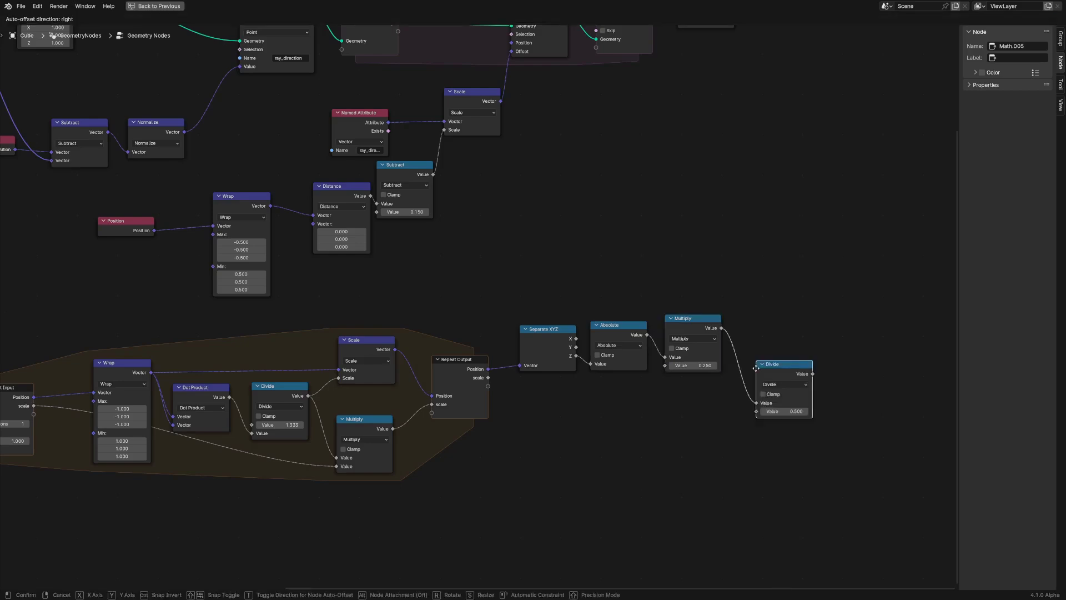
left_click(756, 368)
left_click(474, 390)
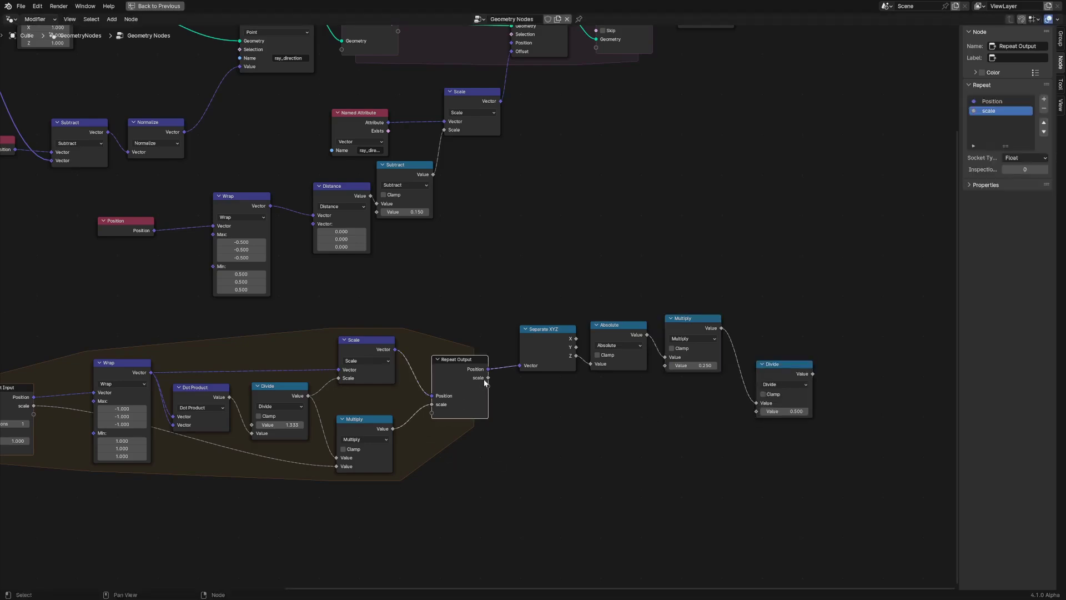
left_click_drag(756, 391, 747, 364)
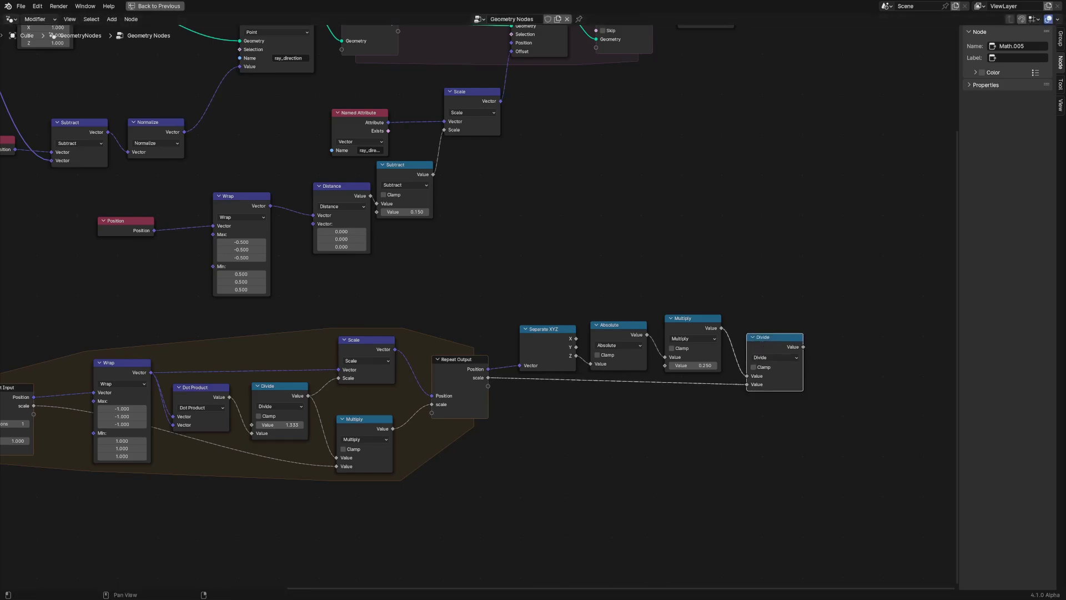
Step: Save the file and link the final Divide result to the Scale input of the ray-direction Scale node, replacing the Subtract link
left_click(842, 254)
scroll(842, 254, "down", 3)
middle_click_drag(804, 292, 809, 327)
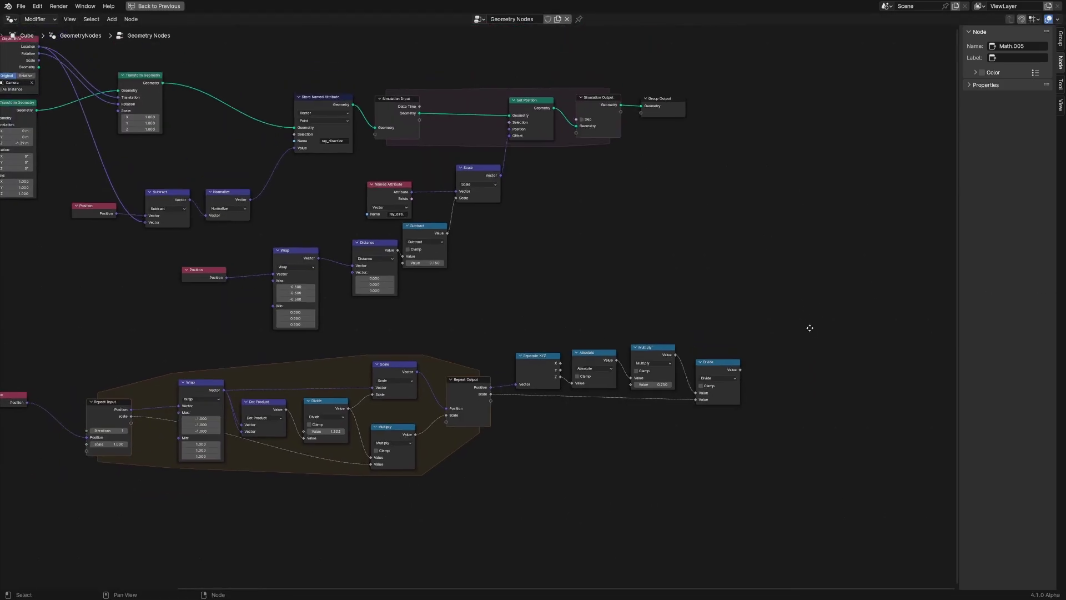
scroll(814, 339, "up", 3)
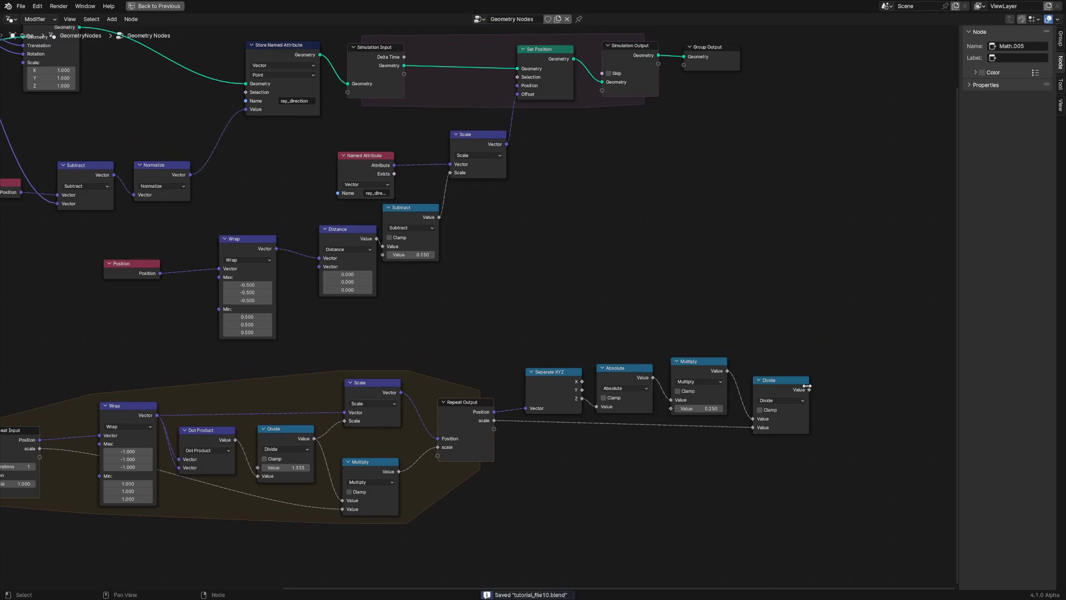
left_click_drag(461, 184, 451, 175)
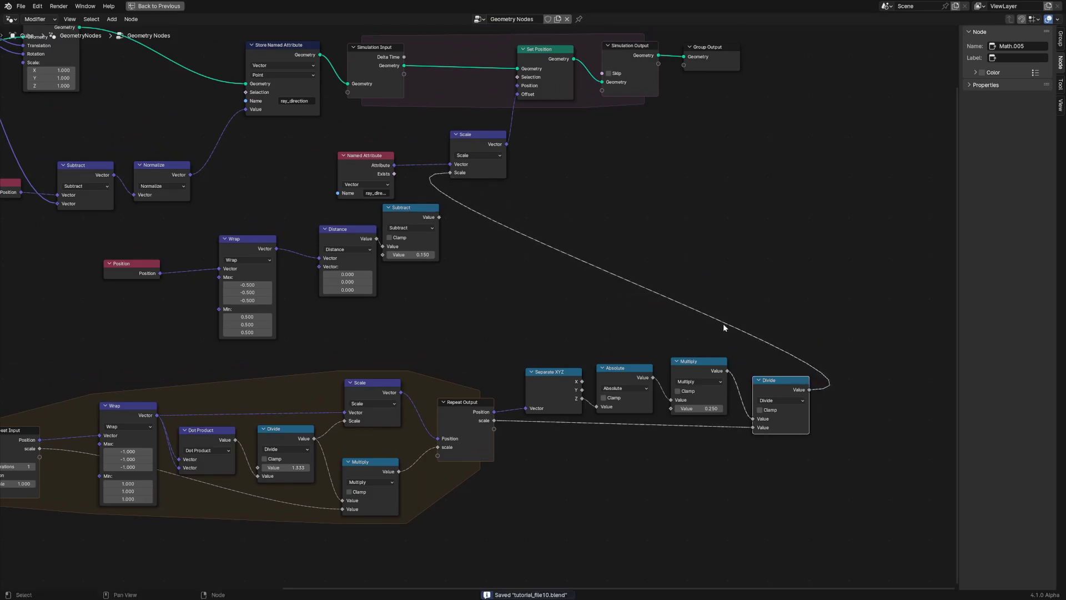
Step: Restore the full layout and play the simulation from frame 1 to check the raymarched surface
key("ctrl+space")
key("space")
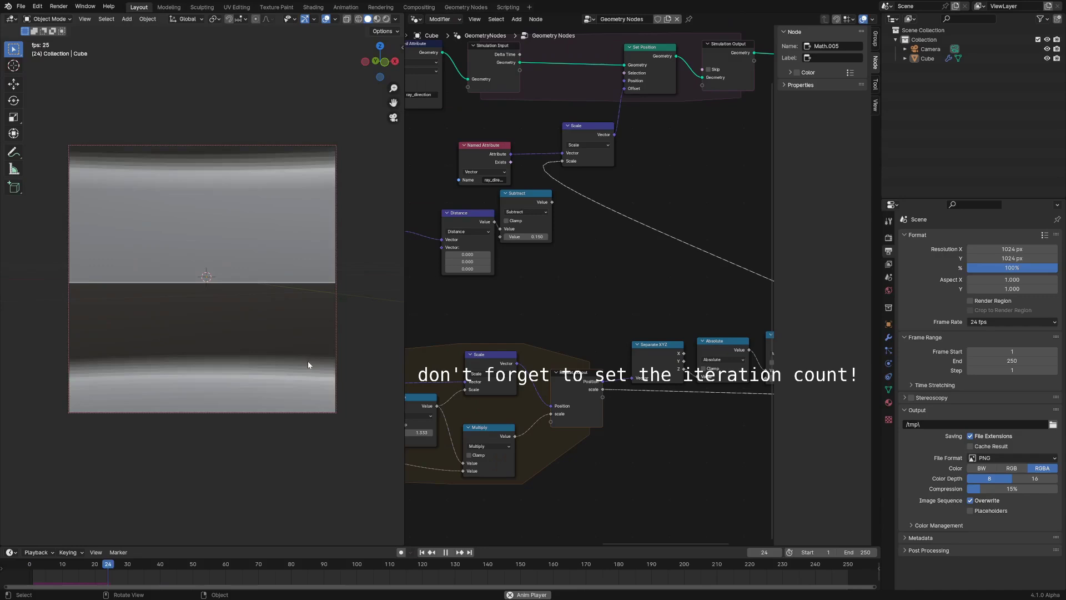
key("Escape")
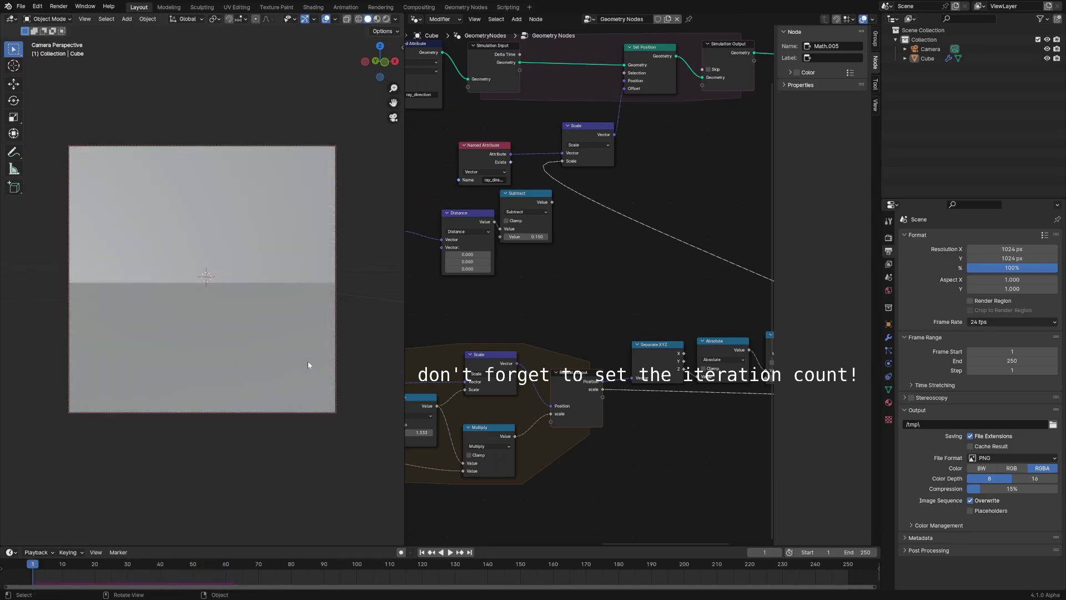
key("space")
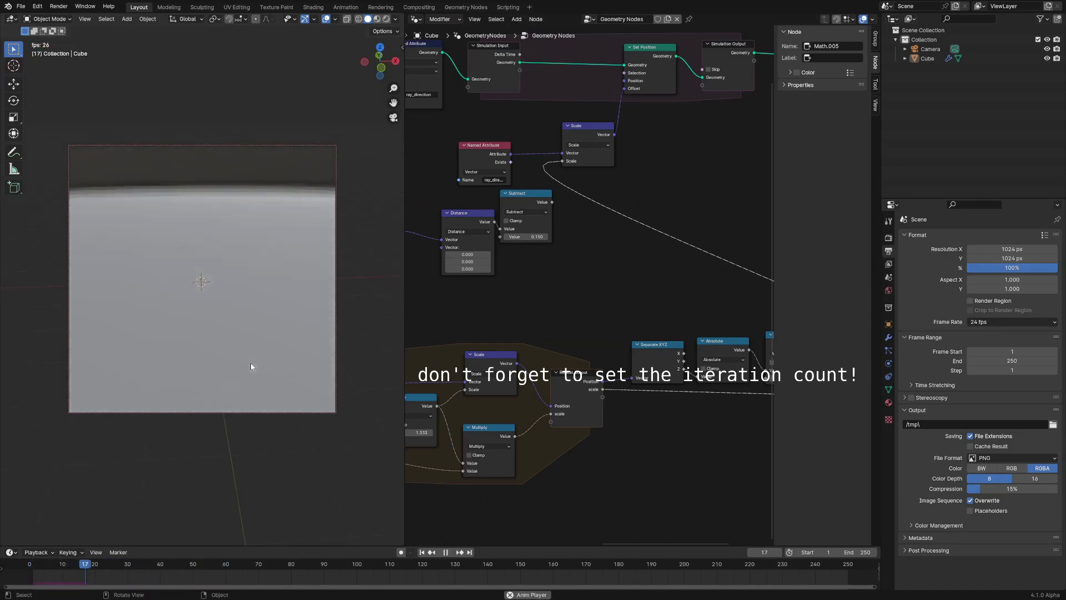
key("Escape")
Step: Set the distance estimator's Repeat Input iterations to 8 and play the simulation
scroll(581, 300, "down", 3)
key("n")
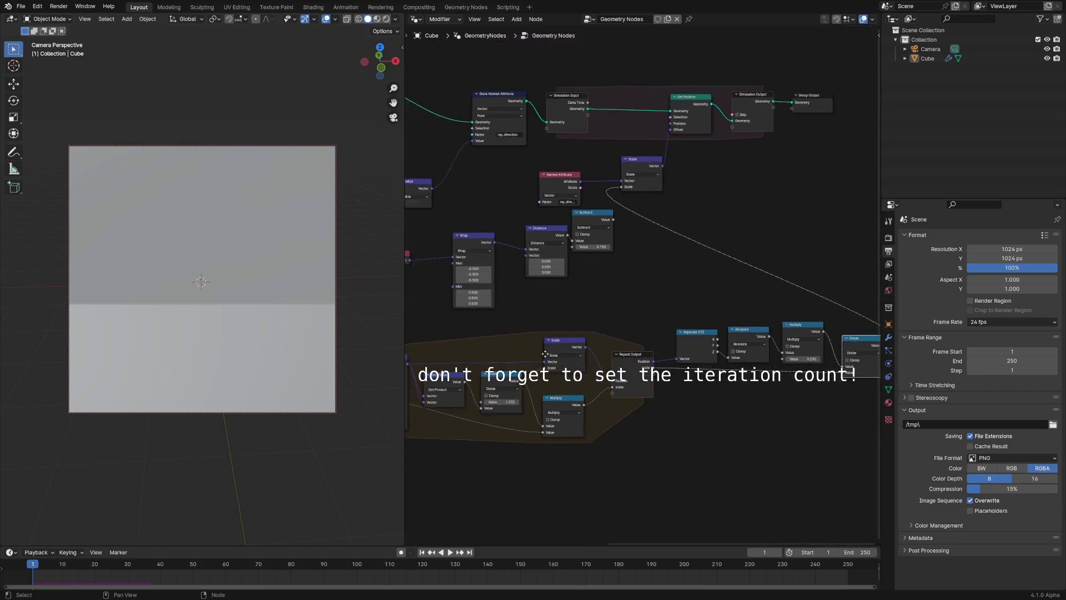
middle_click_drag(537, 369, 690, 291)
scroll(665, 380, "up", 3)
middle_click_drag(593, 370, 544, 385)
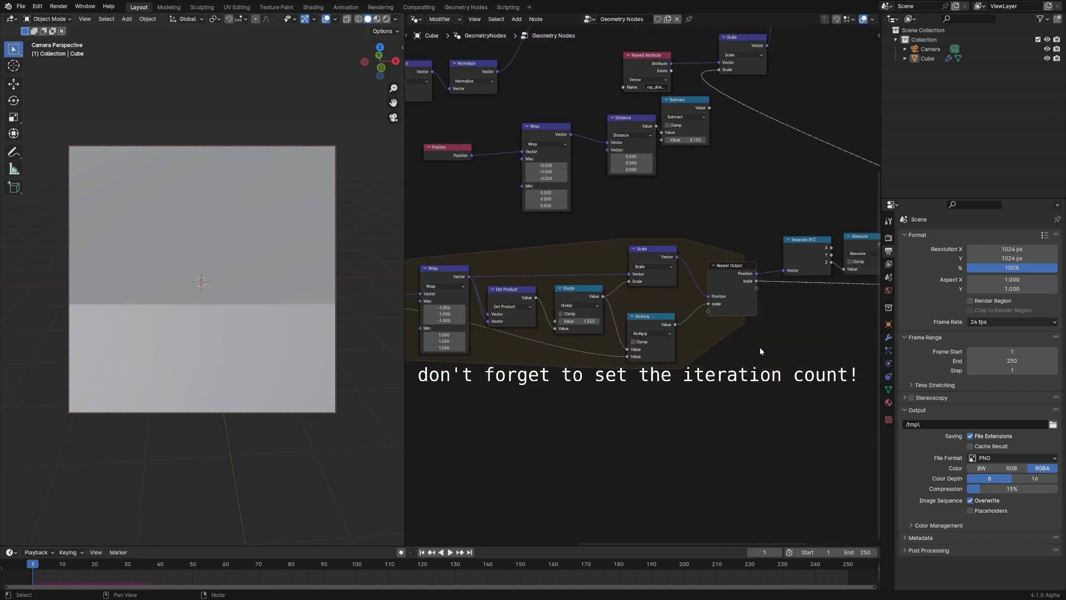
middle_click_drag(615, 354, 847, 343)
type("8")
key("Return")
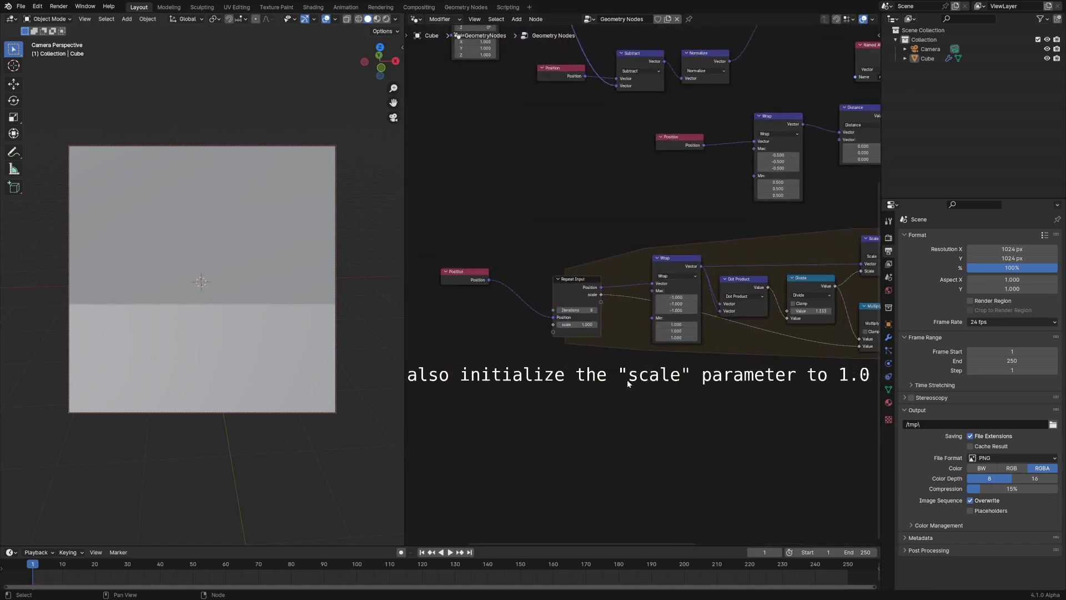
key("space")
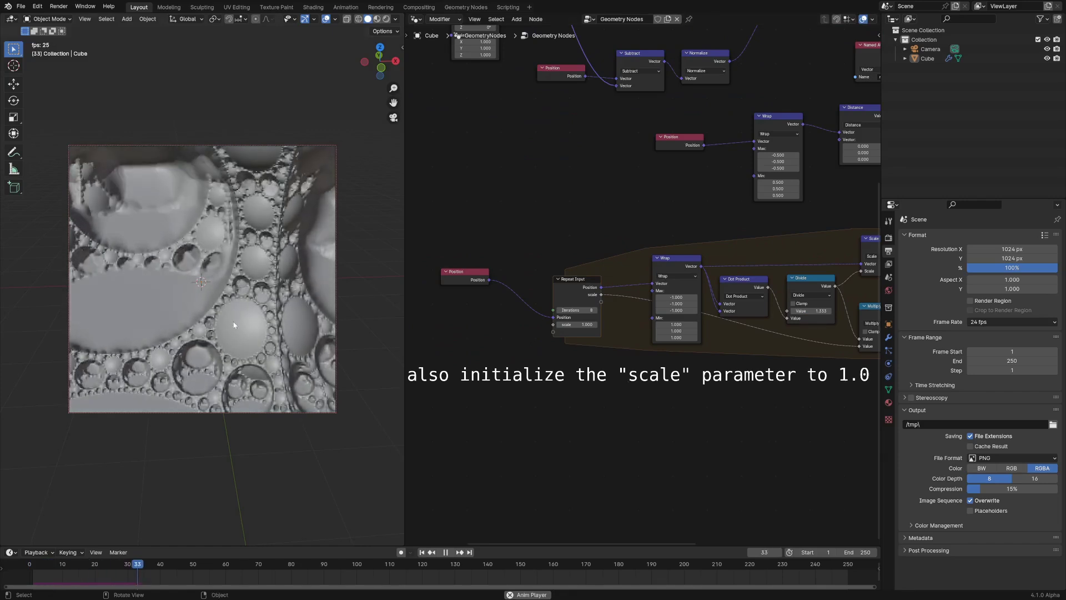
left_click(236, 318)
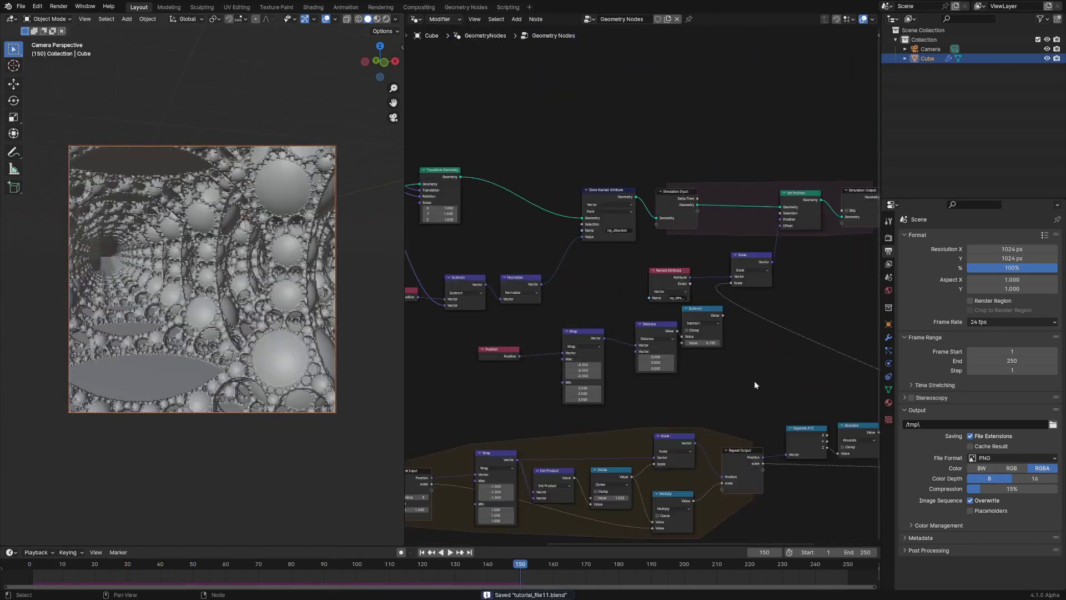
Step: Duplicate the Set Position node with its Offset link and wire the copy between a new Repeat Input and Repeat Output
middle_click_drag(754, 381, 682, 443)
scroll(794, 190, "up", 2)
left_click_drag(668, 186, 833, 163)
key("ctrl+shift+d")
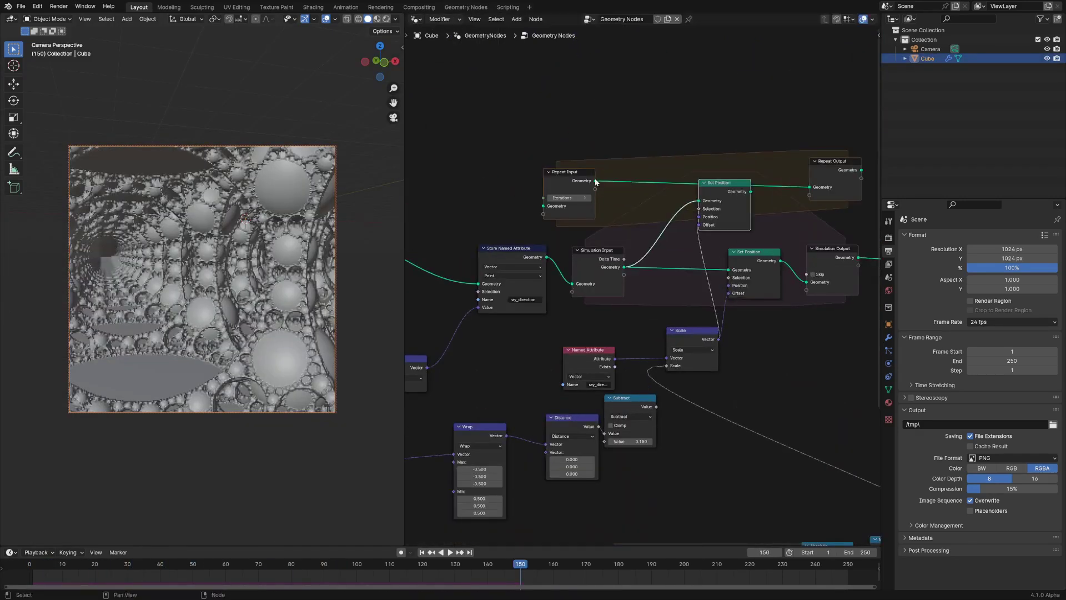
left_click_drag(595, 181, 698, 199)
left_click_drag(725, 182, 809, 187)
middle_click_drag(800, 188, 605, 173)
scroll(666, 166, "up", 3)
Step: Connect the new repeat zone between Store Named Attribute and Group Output, with 32 iterations
left_click_drag(668, 152, 768, 246)
middle_click_drag(500, 222, 790, 236)
scroll(610, 222, "down", 2)
left_click(585, 201)
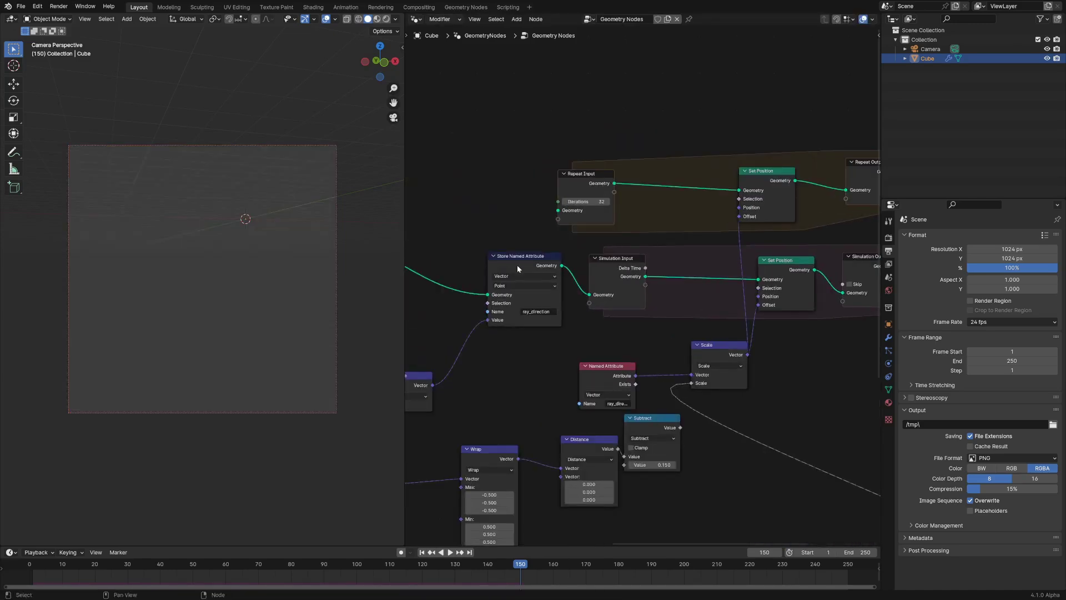
left_click_drag(517, 269, 475, 255)
left_click_drag(519, 252, 557, 210)
Step: Link the Simulation Output's Geometry back to the Group Output and play the simulation
middle_click_drag(289, 332, 245, 332)
scroll(800, 258, "down", 2)
middle_click_drag(455, 355, 754, 406)
scroll(605, 407, "up", 2)
middle_click_drag(605, 408, 422, 436)
middle_click_drag(289, 332, 239, 315)
middle_click_drag(777, 294, 578, 276)
left_click_drag(731, 277, 820, 264)
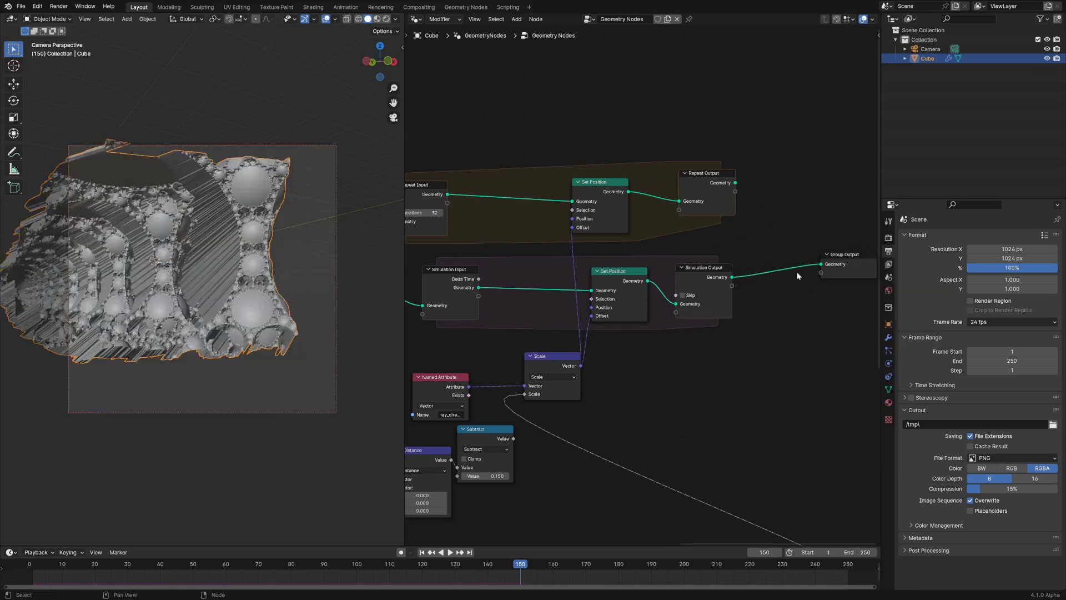
key("space")
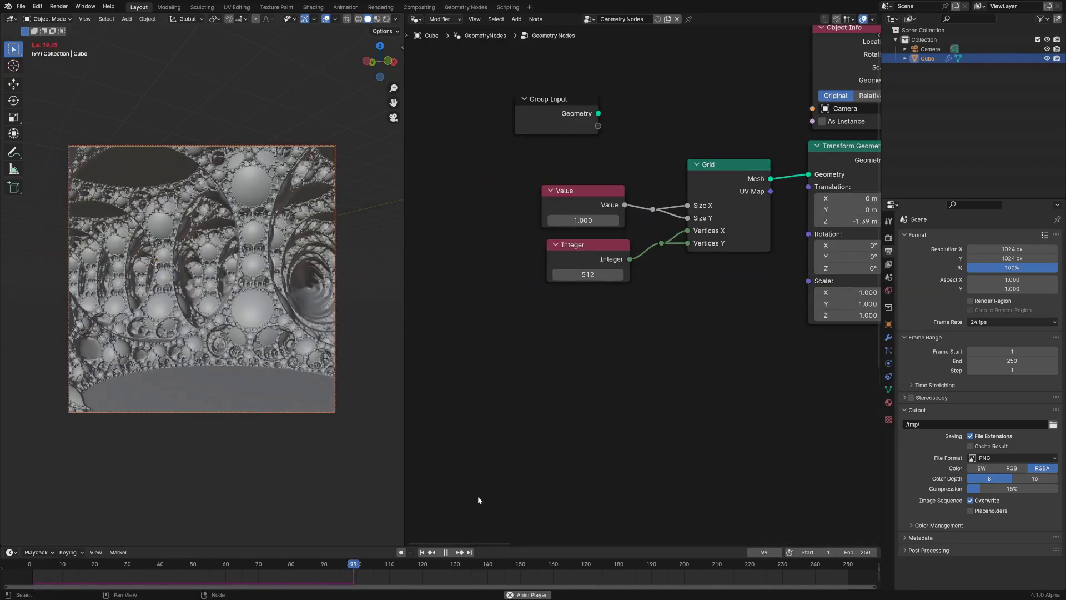
left_click(238, 439)
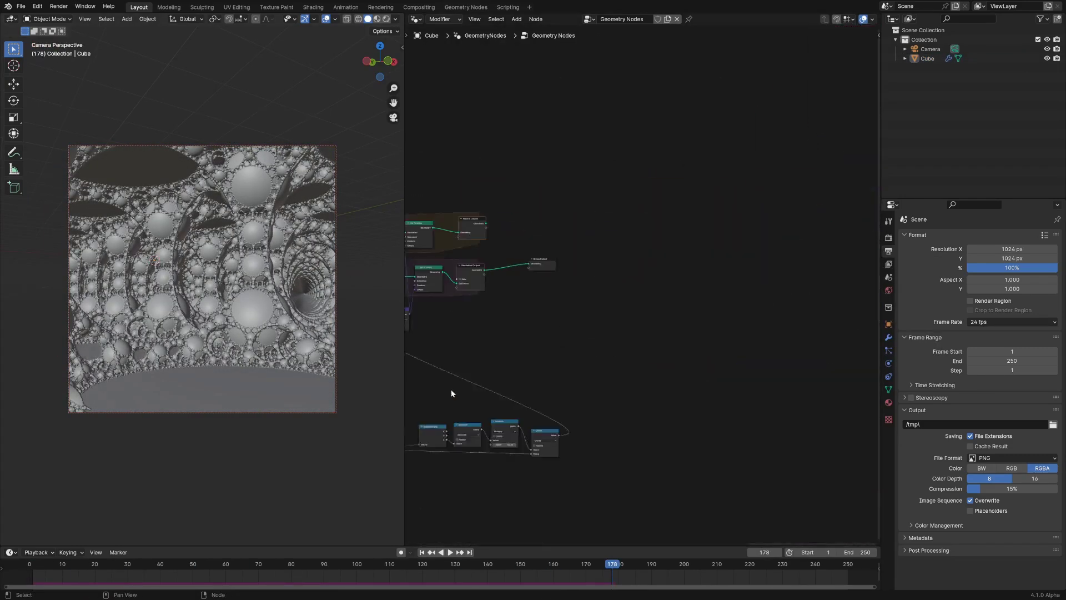
Step: Add a Set Material node fed by the Simulation Output's Geometry, save the file, and open the material settings
key("shift+a")
left_click(638, 404)
left_click(670, 298)
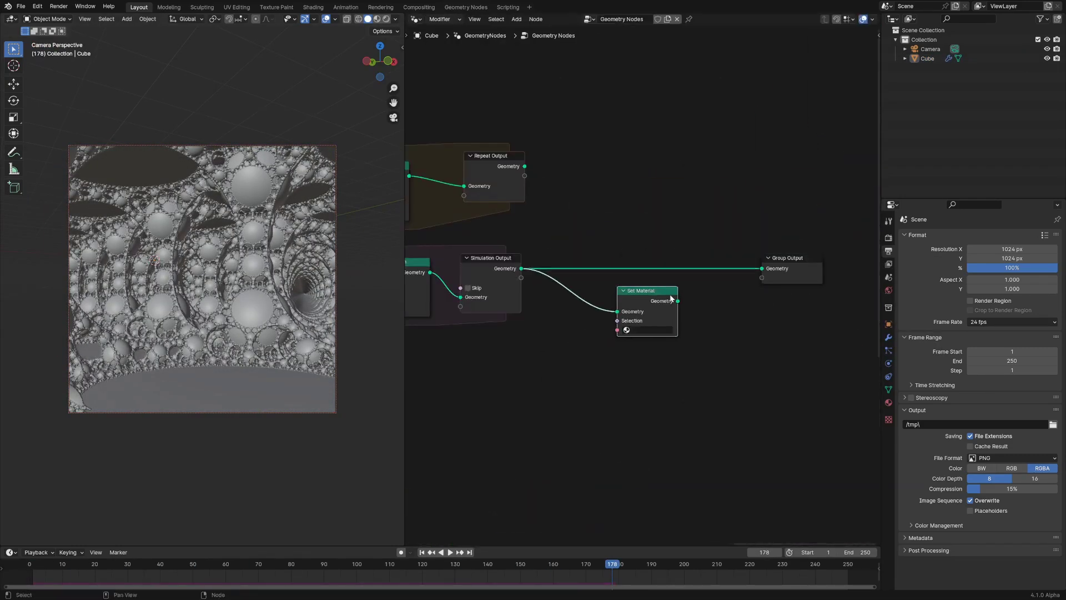
key("ctrl+s")
left_click(888, 402)
scroll(1000, 259, "down", 5)
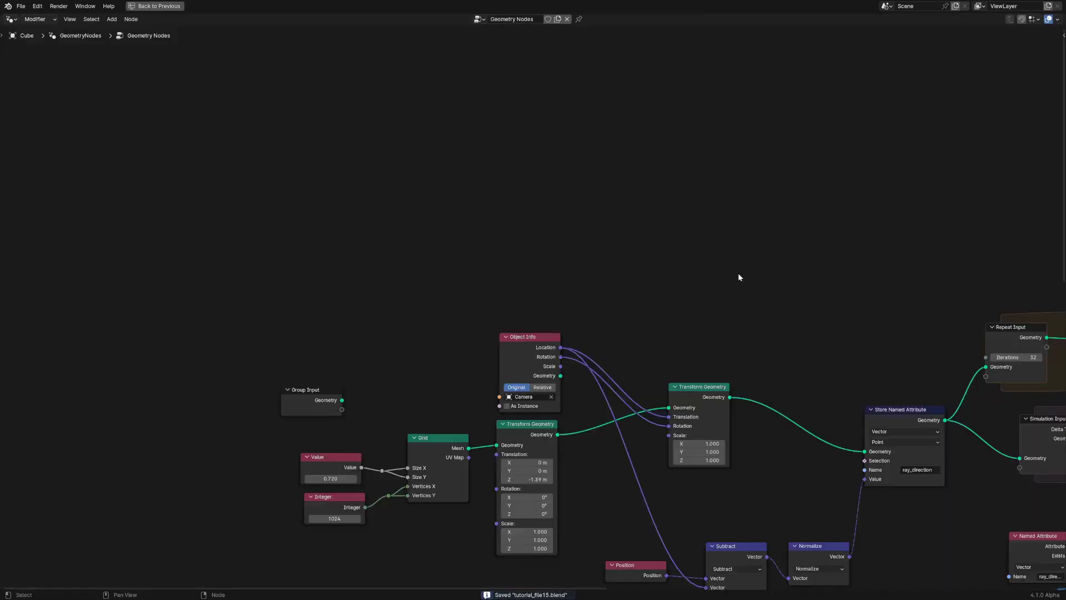
Step: Move the whole fractal repeat-zone chain, from its Position node to the final Divide, further left in the node tree
key("Home")
middle_click_drag(666, 389, 716, 350)
scroll(717, 351, "up", 4)
scroll(719, 352, "up", 4)
middle_click_drag(789, 514, 592, 412)
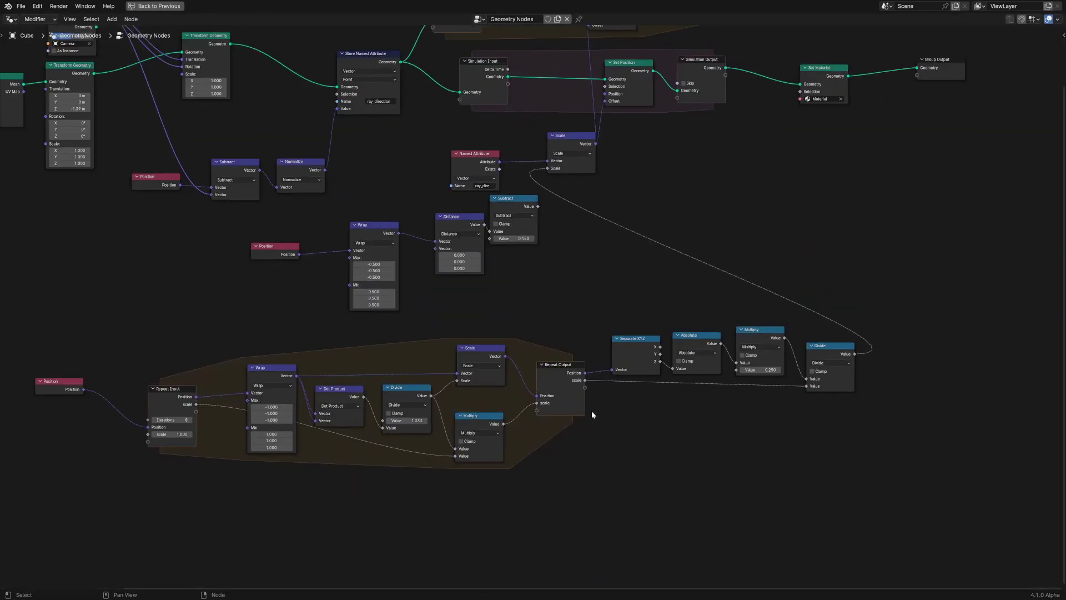
middle_click_drag(592, 278, 585, 252)
scroll(637, 210, "down", 2)
key("b")
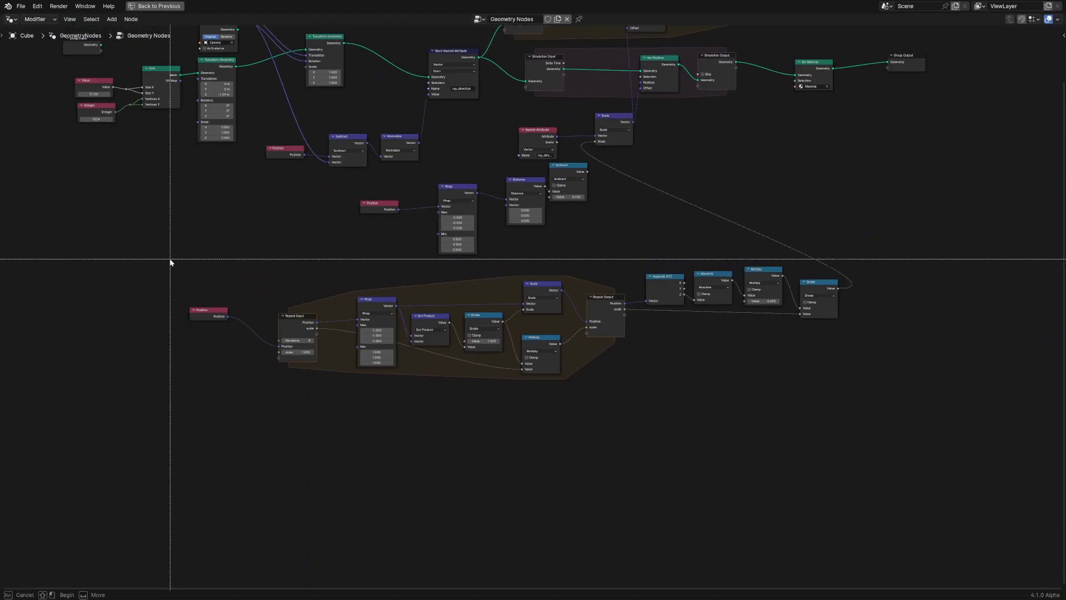
left_click_drag(172, 258, 977, 464)
key("g")
left_click(422, 315)
Step: Move the disconnected Position, Wrap, Distance and Subtract nodes below the fractal chain and save the file
left_click(567, 167)
left_click(523, 181, "shift")
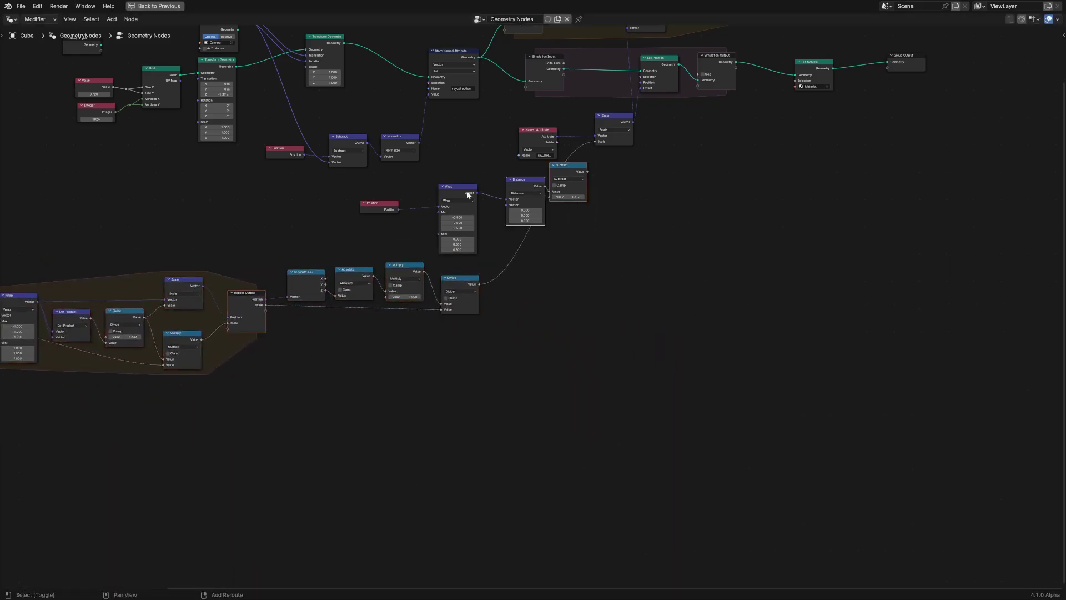
key("g")
left_click(533, 409)
left_click(532, 409)
scroll(542, 344, "up", 3)
middle_click_drag(454, 312, 622, 361)
key("ctrl+s")
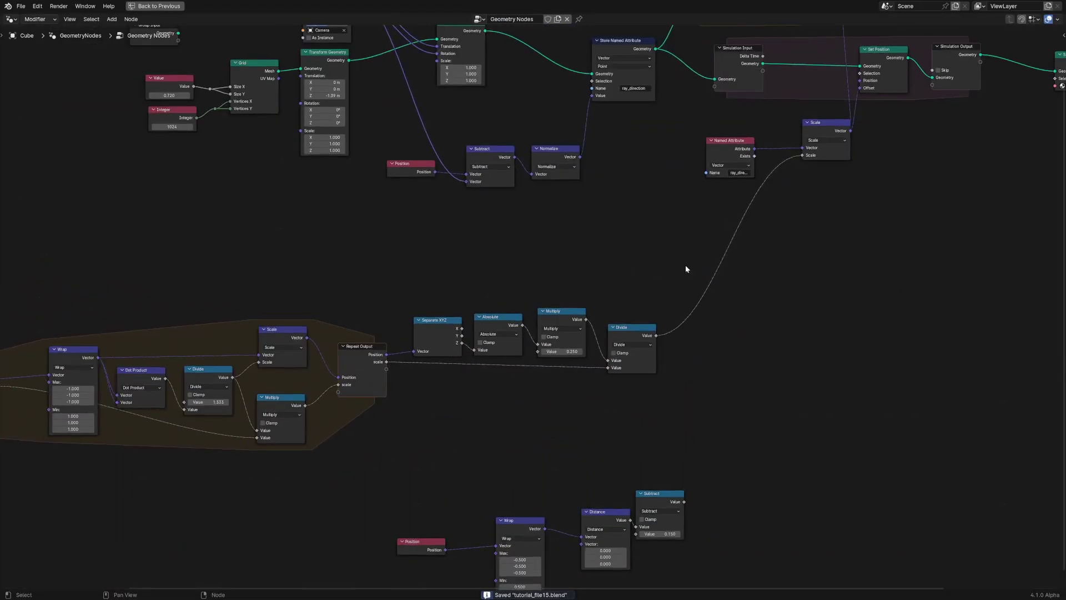
Step: Add a Greater Than compare node with its A input fed by the fractal chain's final Divide output
middle_click_drag(685, 265, 689, 242)
middle_click_drag(691, 345, 570, 377)
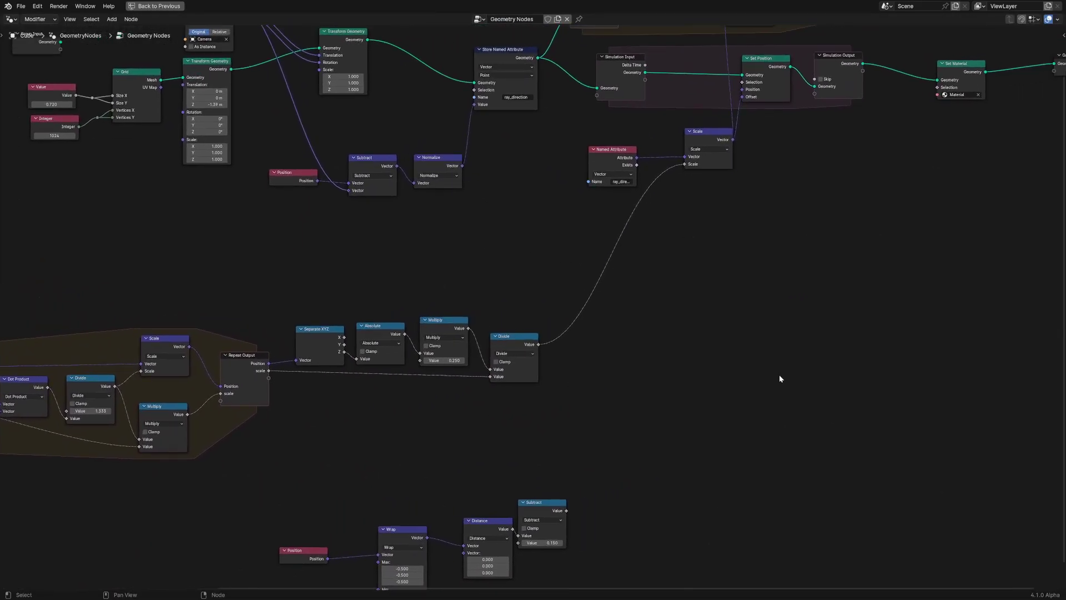
left_click_drag(538, 344, 698, 305)
type("greater")
key("Return")
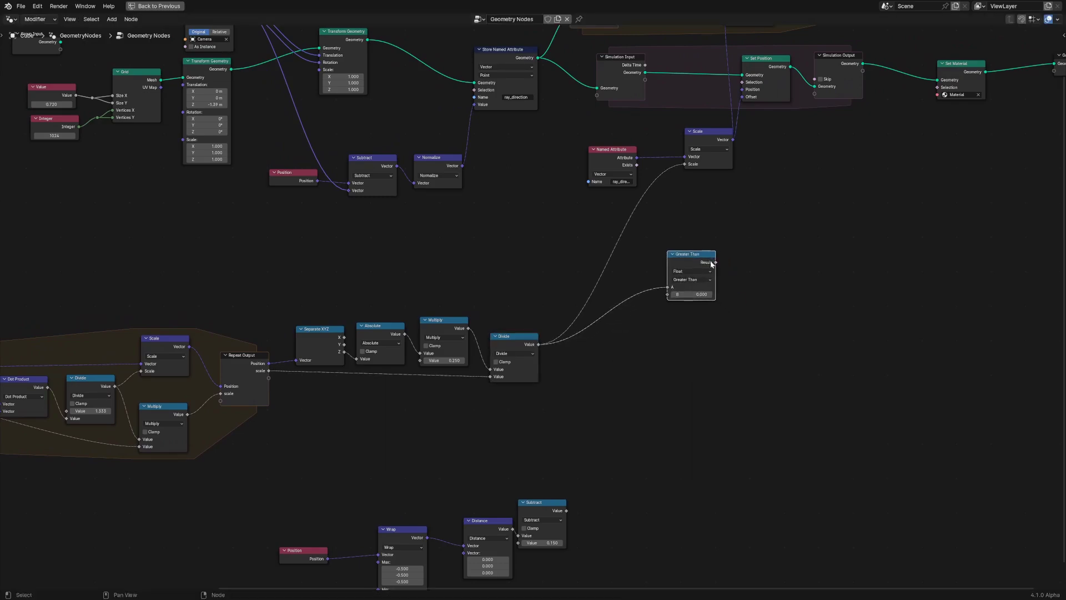
left_click(555, 134)
left_click(558, 164)
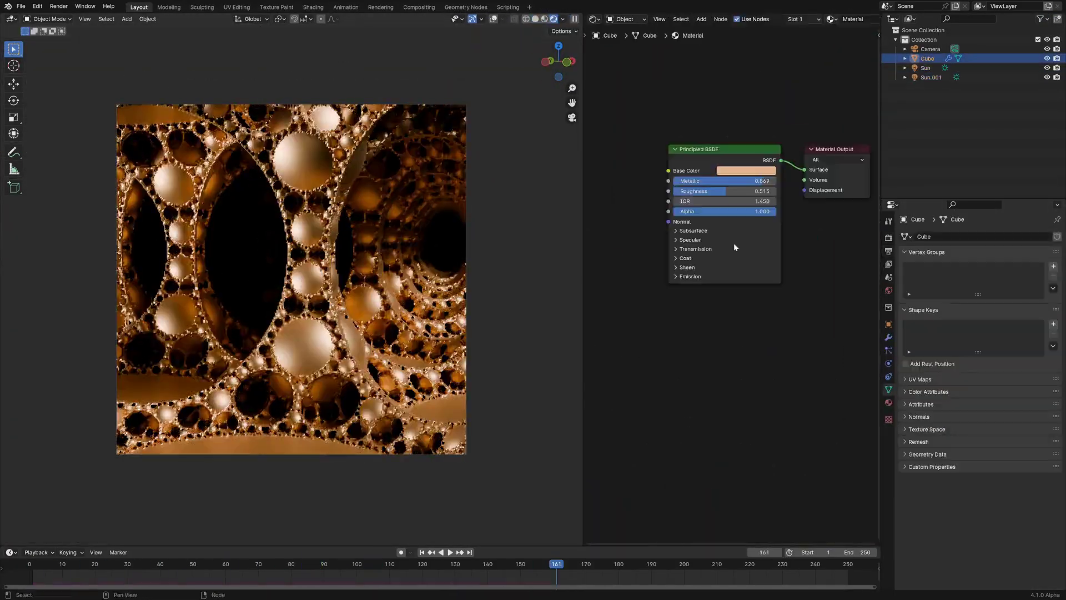
left_click(823, 146)
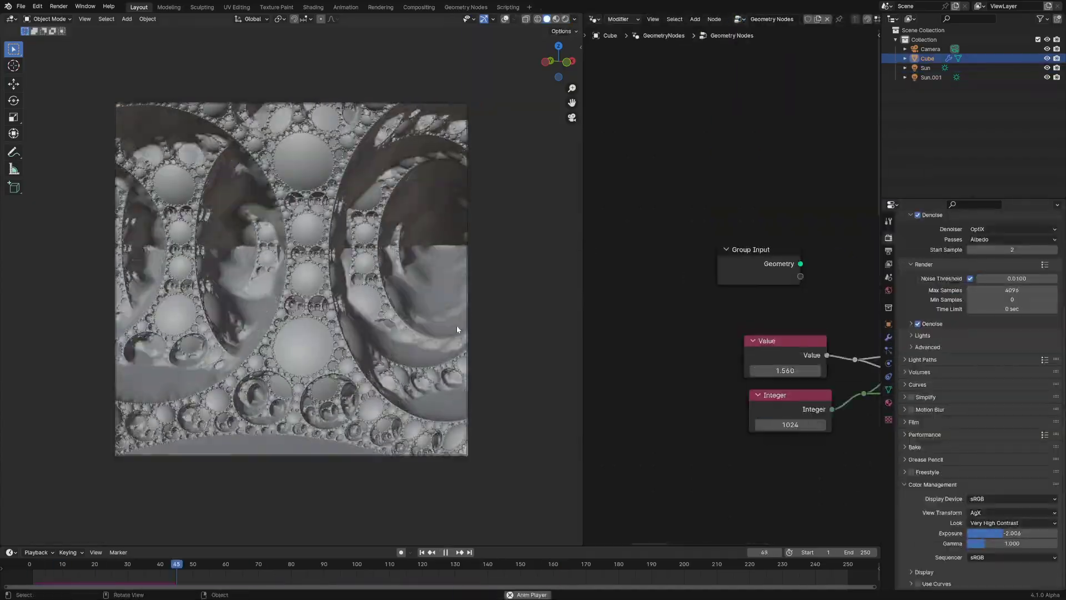